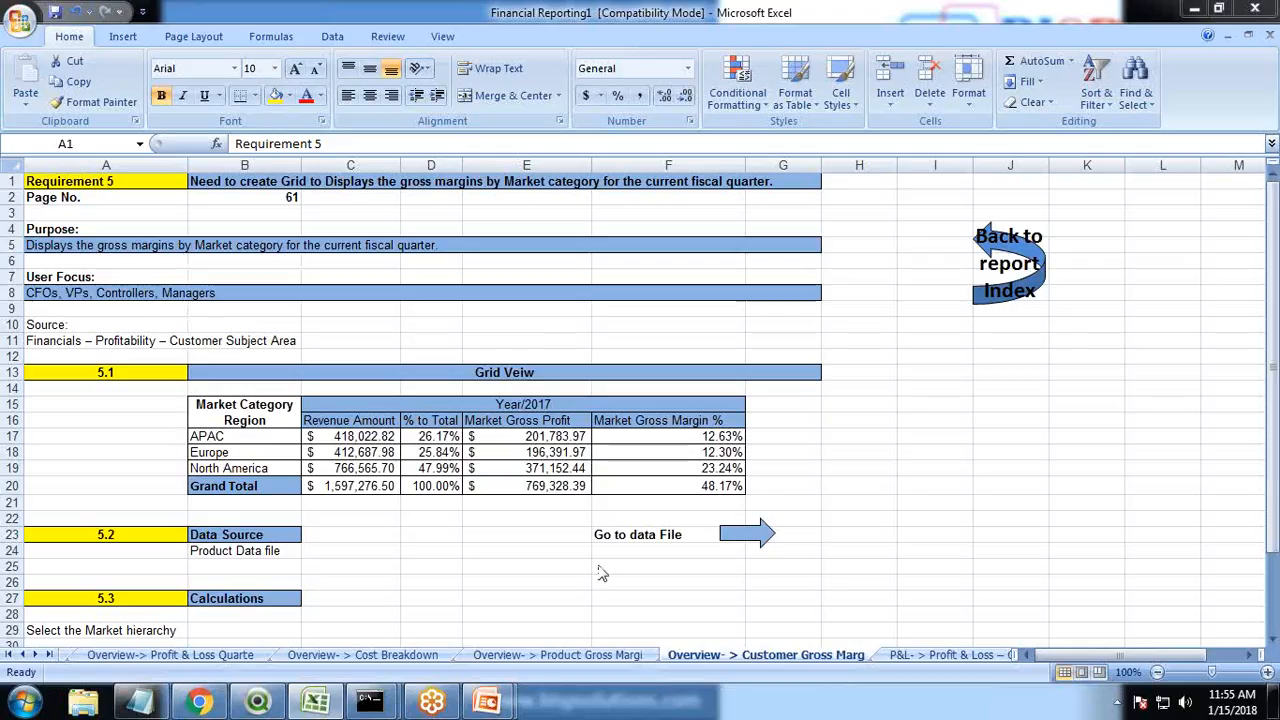
# Review the requirement sheet for gross margins by market category
pyautogui.click(567, 538)
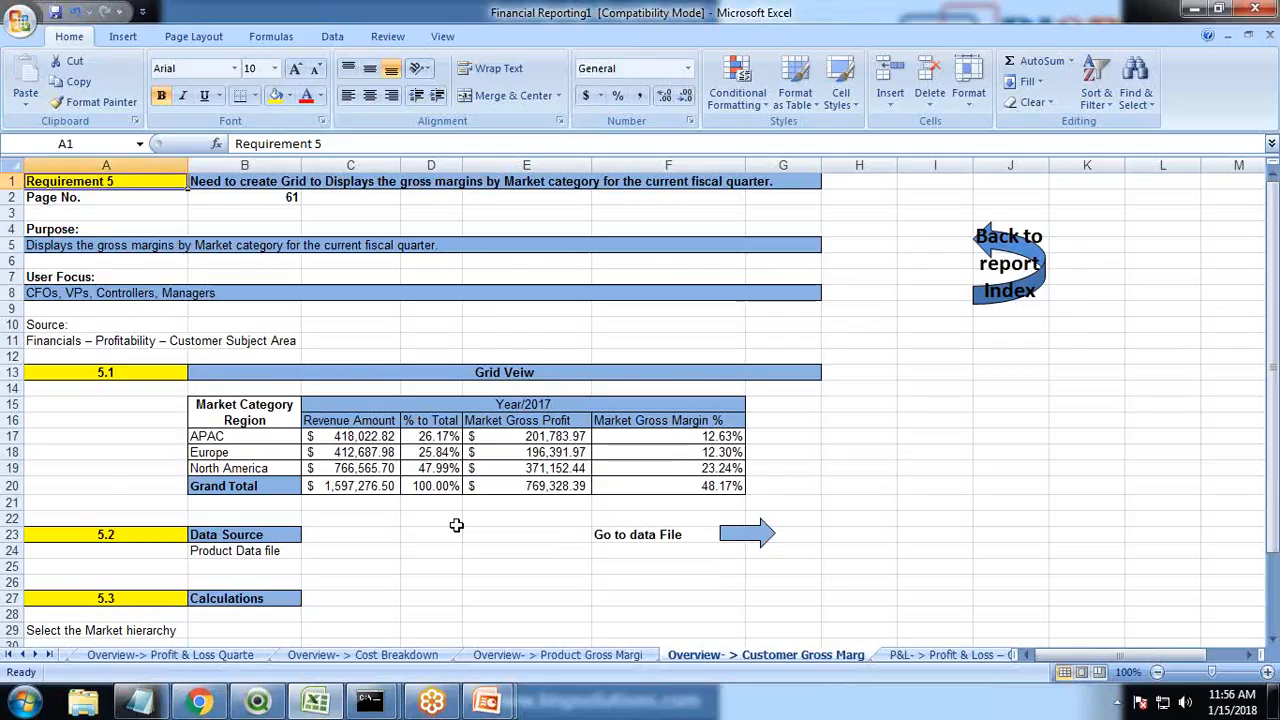
pyautogui.scroll(-3, 456, 525)
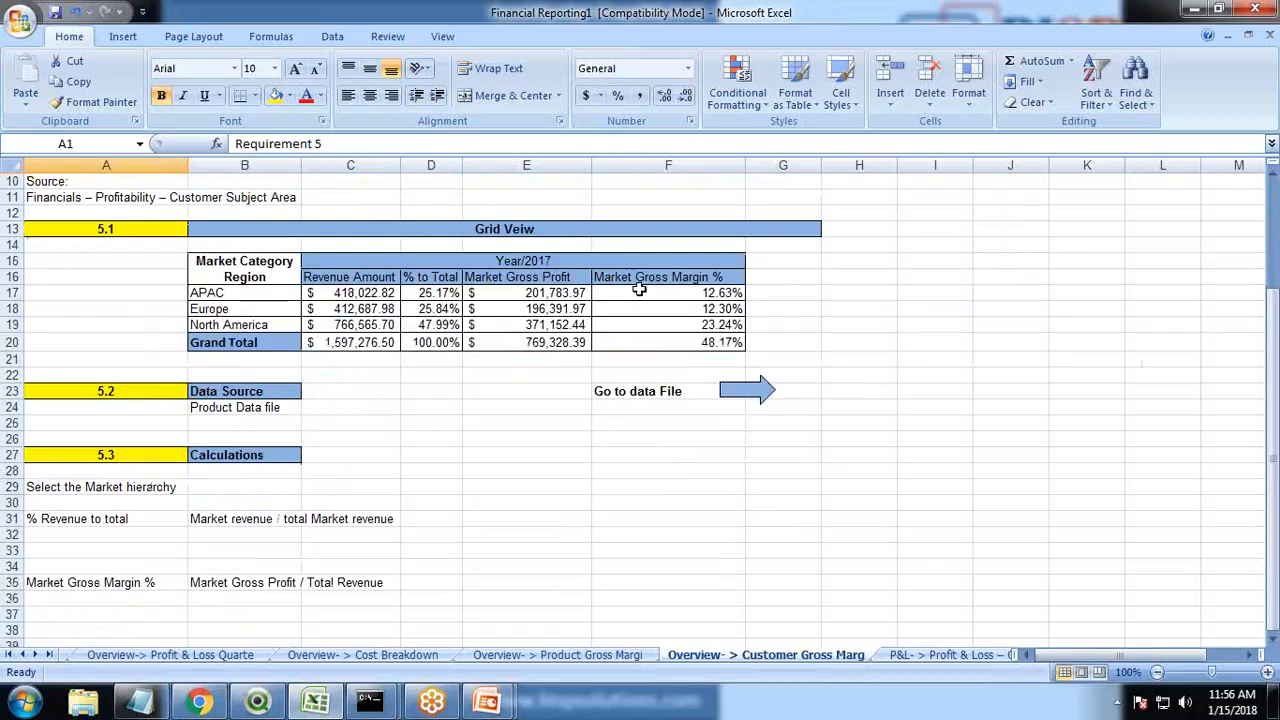
pyautogui.scroll(2, 641, 495)
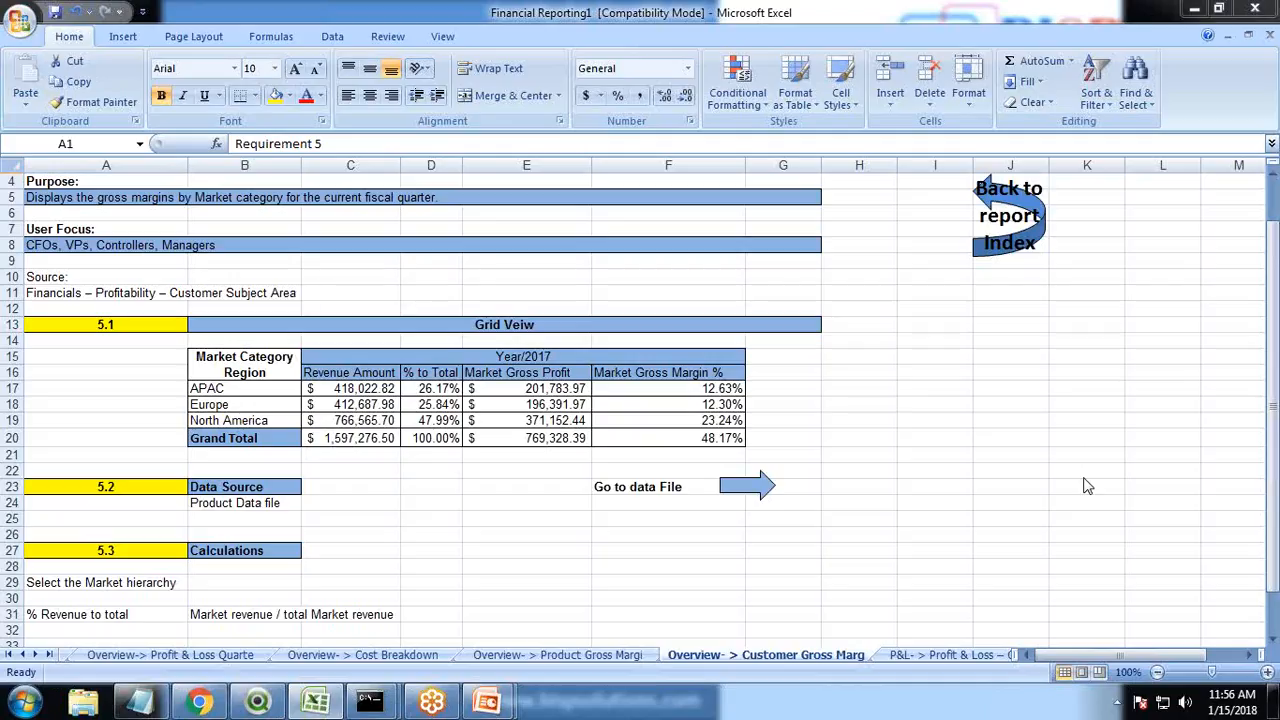
# Switch the MongoDB shell to the BISP database
pyautogui.click(390, 704)
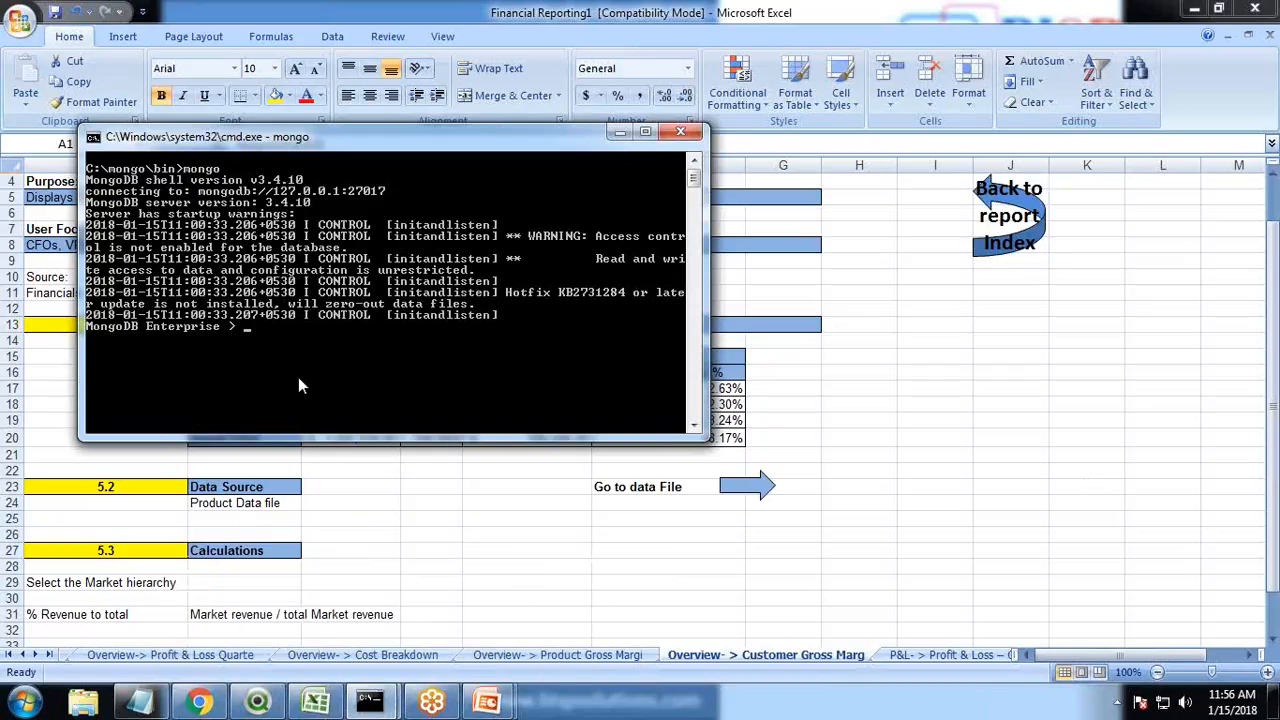
pyautogui.write('use BISP')
pyautogui.press('Return')
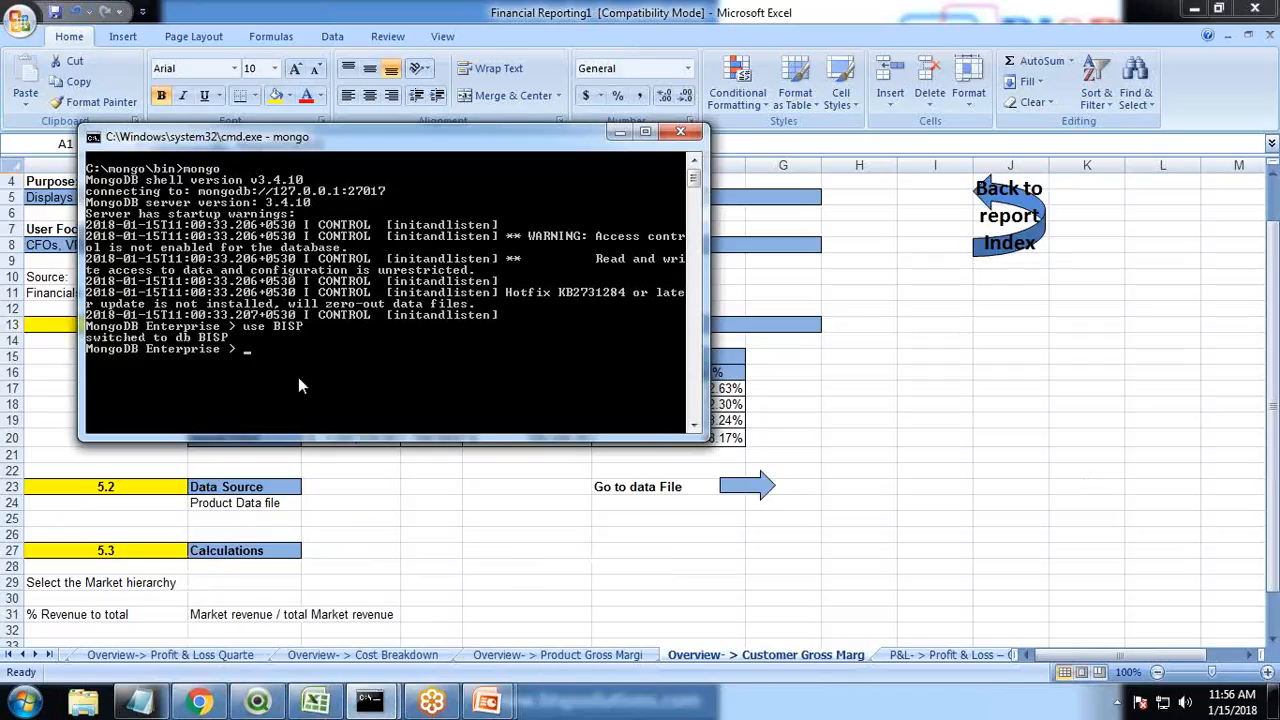
# List the collections in the BISP database
pyautogui.write('show collection')
pyautogui.press('Return')
pyautogui.write('show collections')
pyautogui.press('Return')
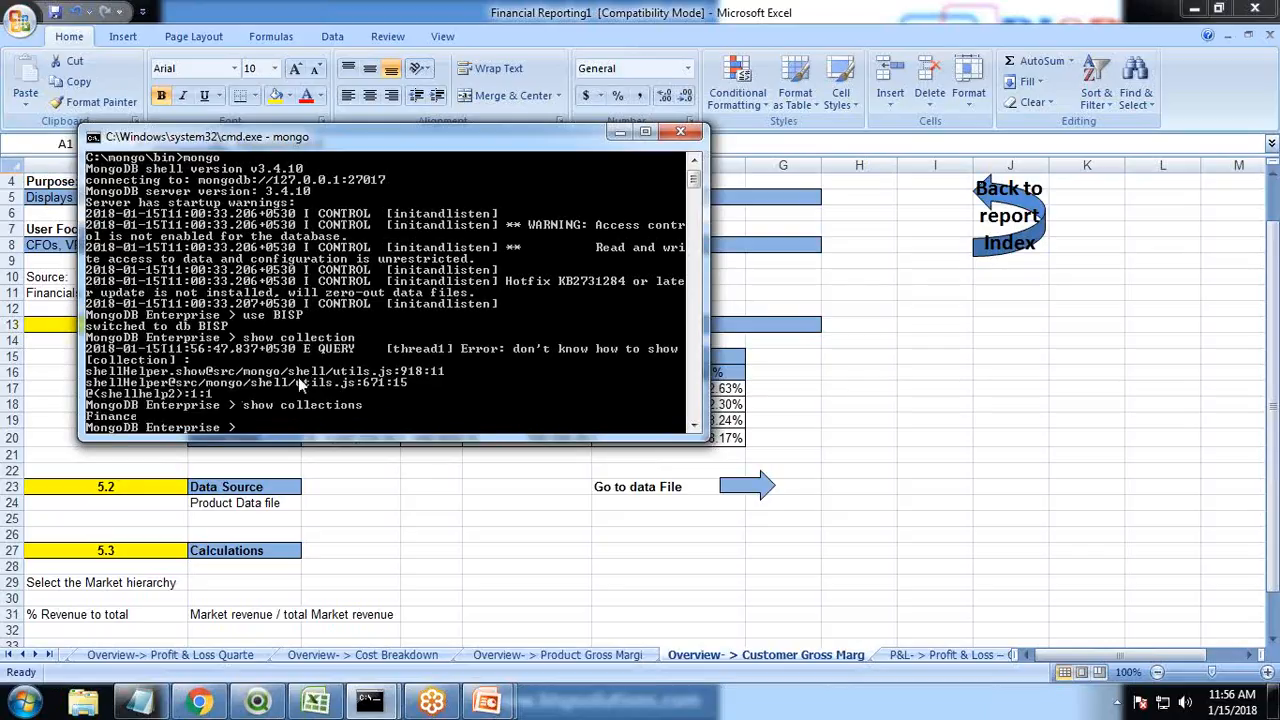
# Query all documents in the Finance collection
pyautogui.write('Finance.find()')
pyautogui.press('Return')
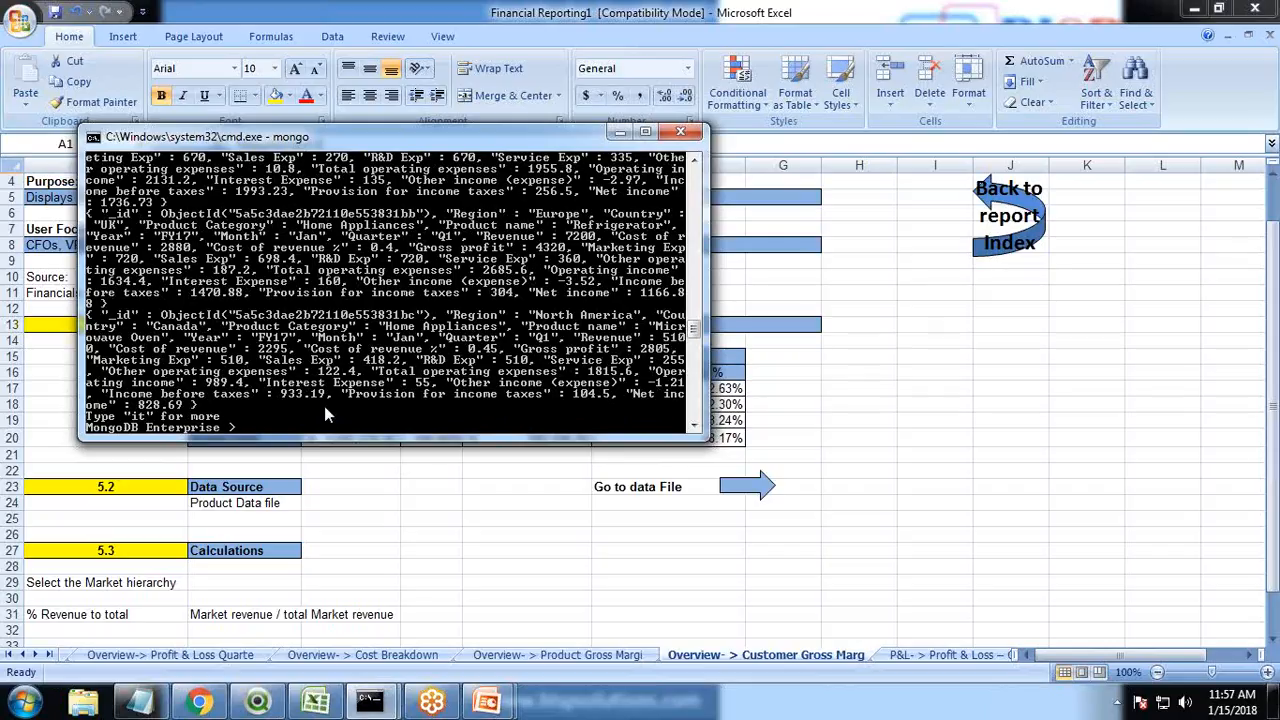
# Create a new QlikView document and save it as Demo
pyautogui.click(257, 703)
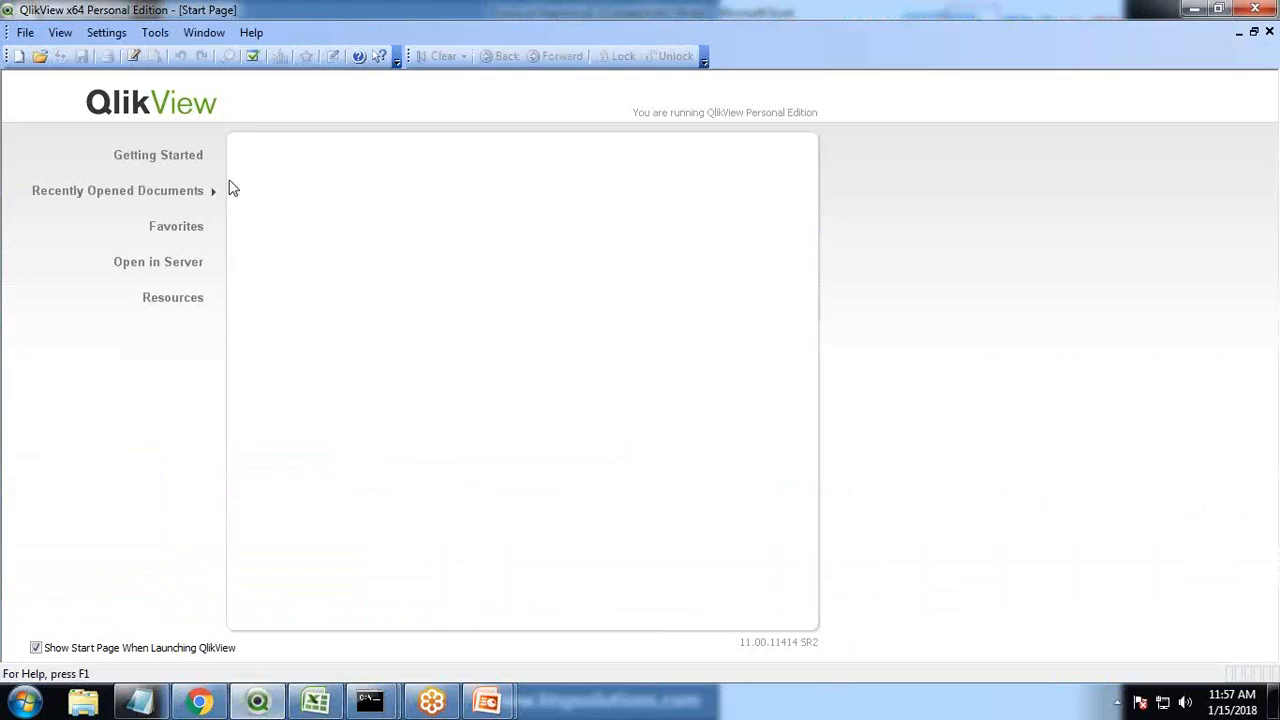
pyautogui.click(25, 33)
pyautogui.click(57, 57)
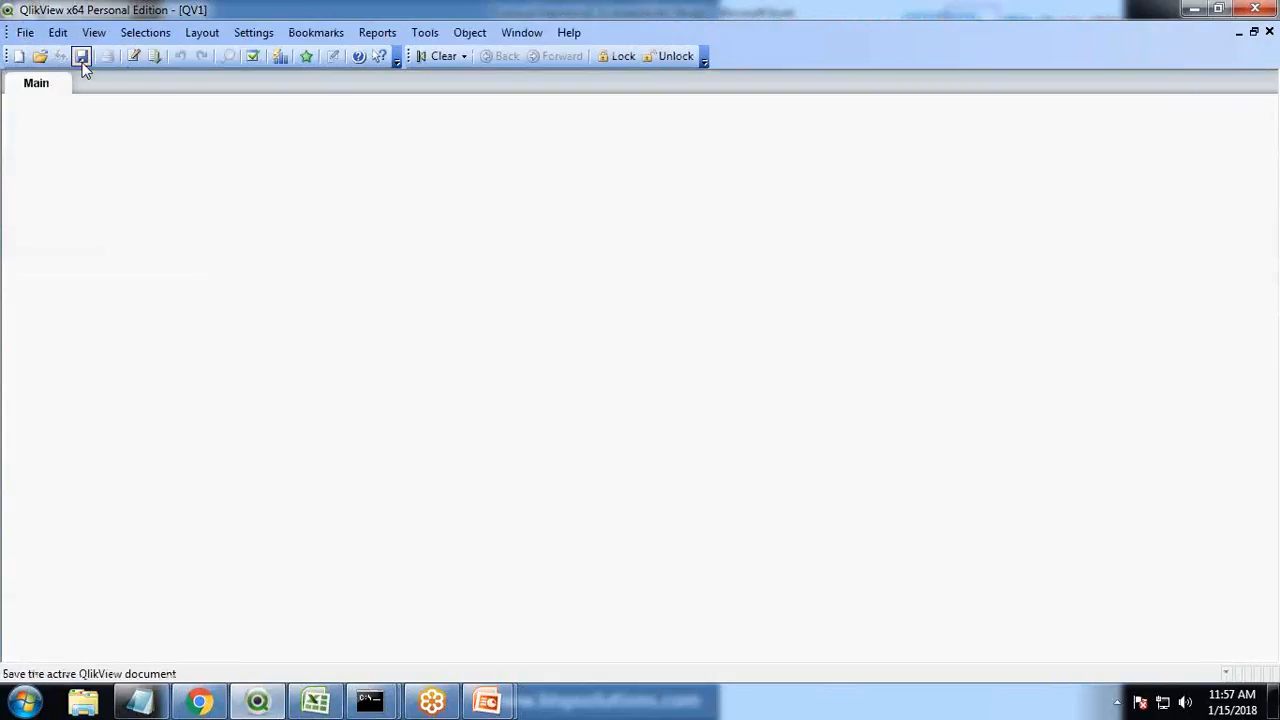
pyautogui.click(134, 57)
pyautogui.click(81, 57)
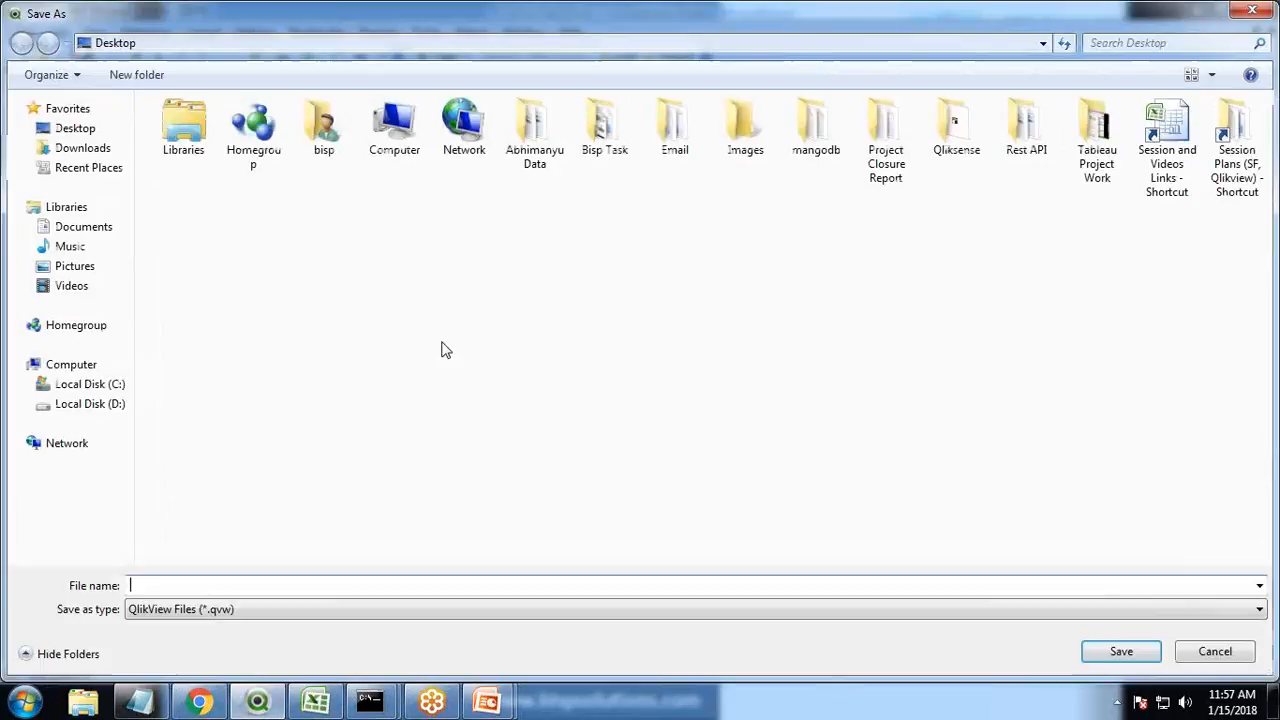
pyautogui.write('Demo')
pyautogui.press('Return')
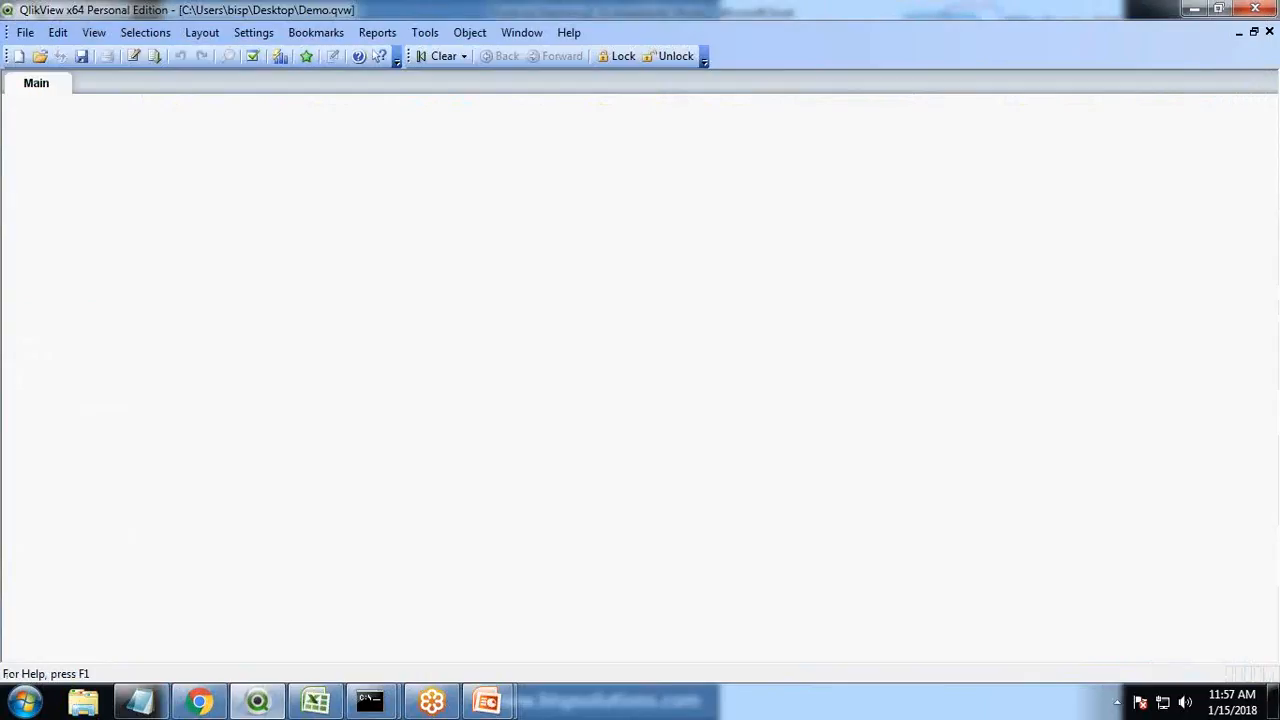
# Open the load script and add a new script tab named Main Data
pyautogui.click(134, 57)
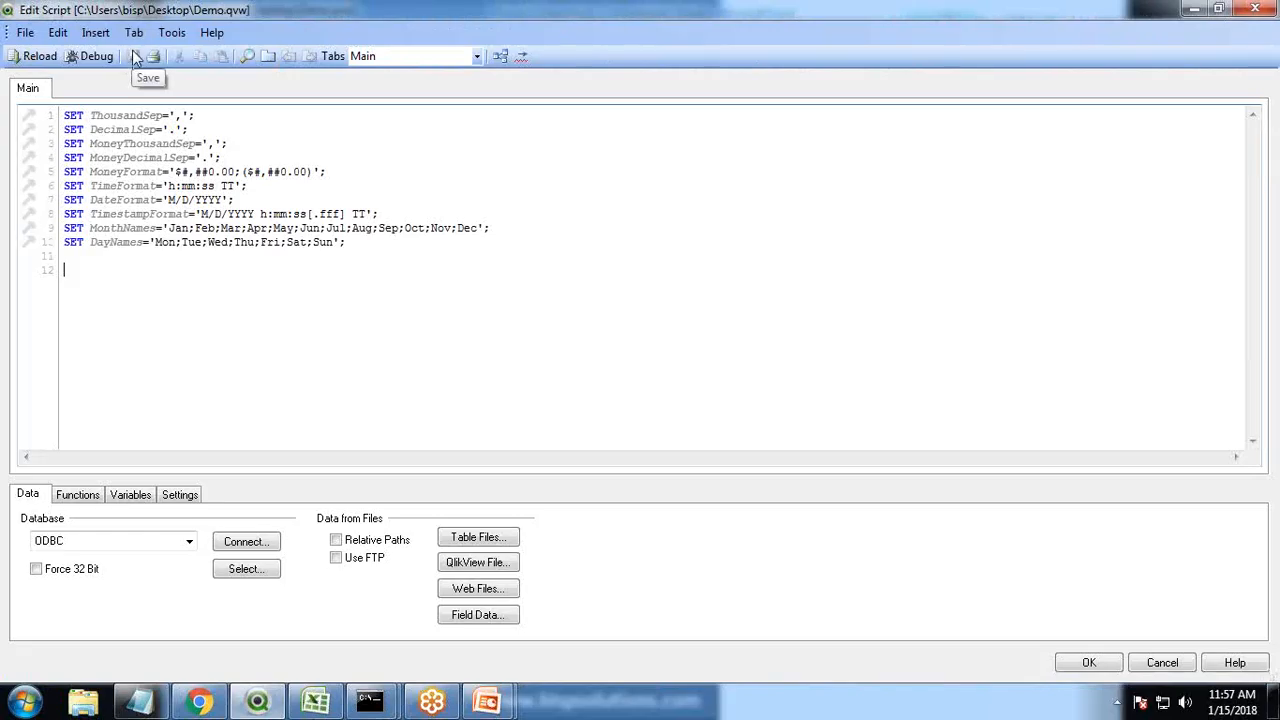
pyautogui.click(134, 33)
pyautogui.click(163, 53)
pyautogui.write('Main Data')
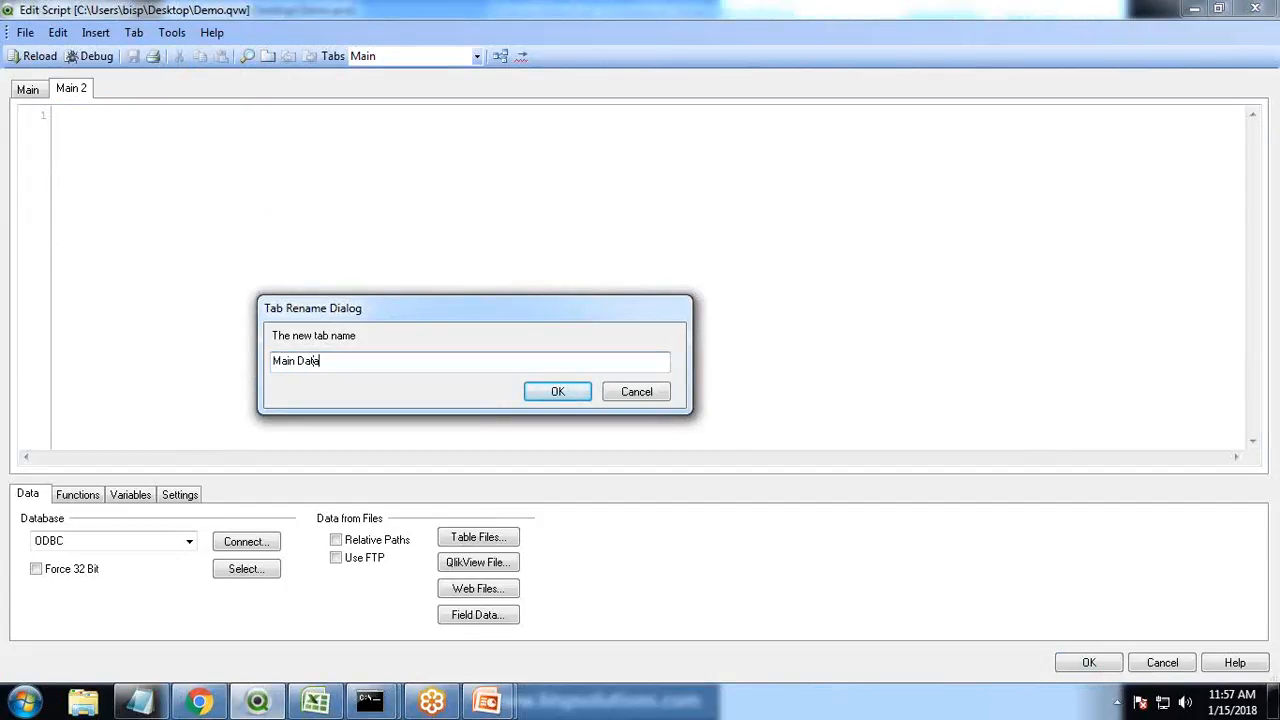
pyautogui.press('Return')
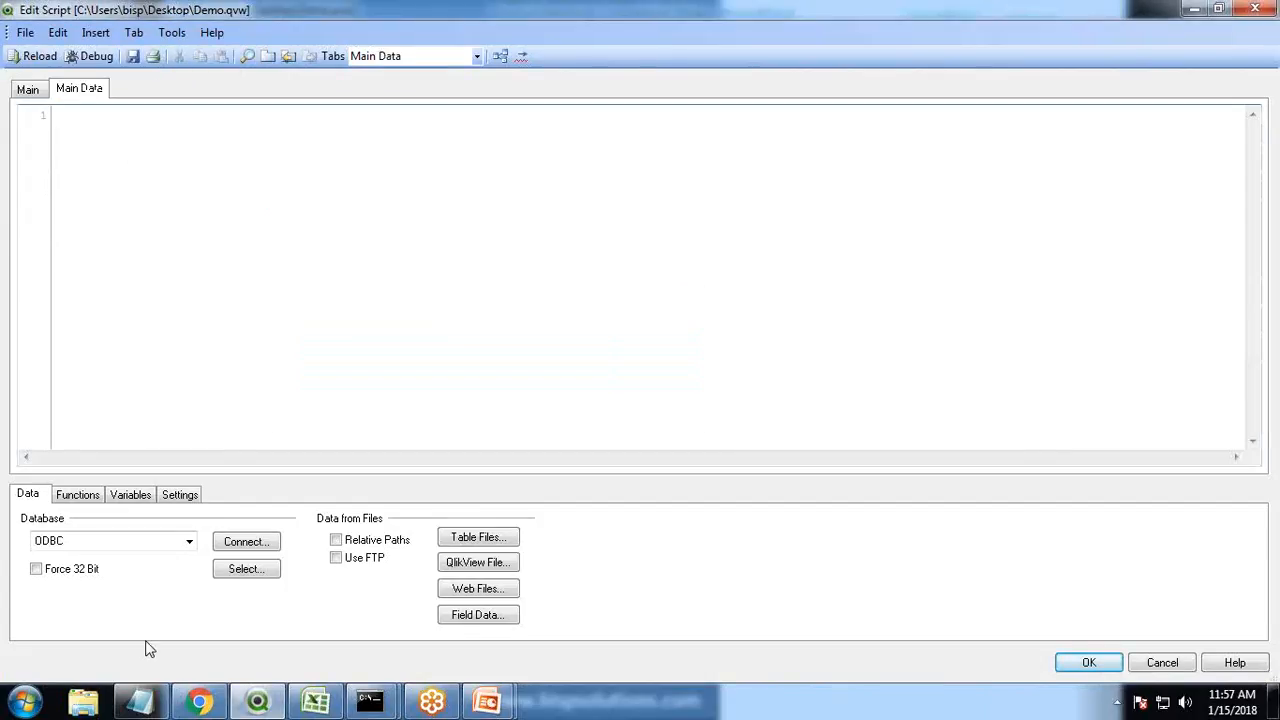
# Connect the script to the Sample Simba MongoDB ODBC DSN data source
pyautogui.click(250, 545)
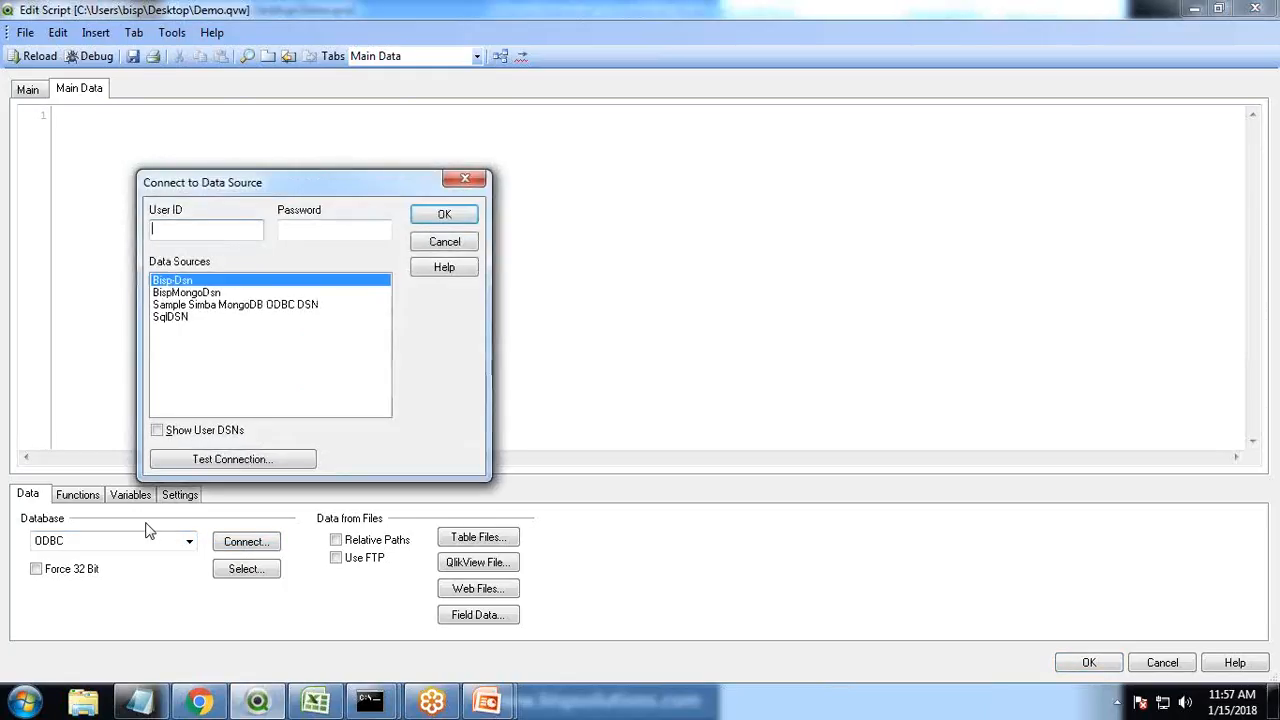
pyautogui.click(195, 305)
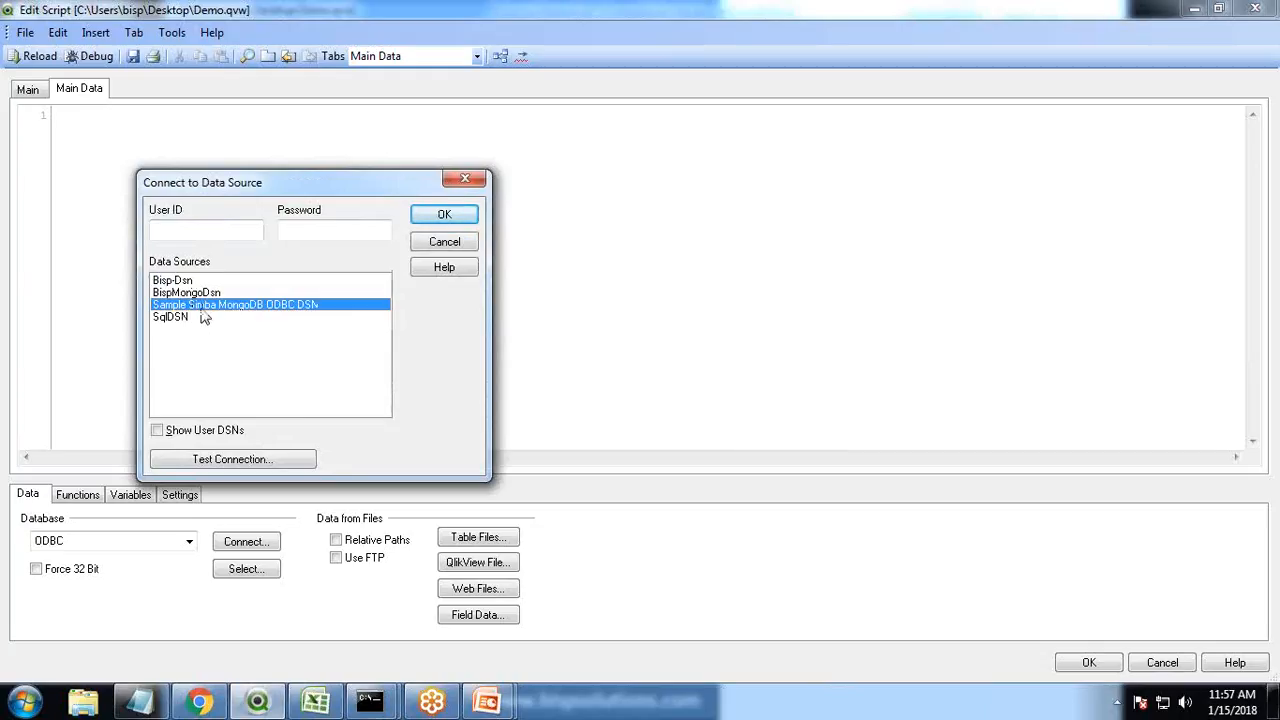
pyautogui.click(436, 215)
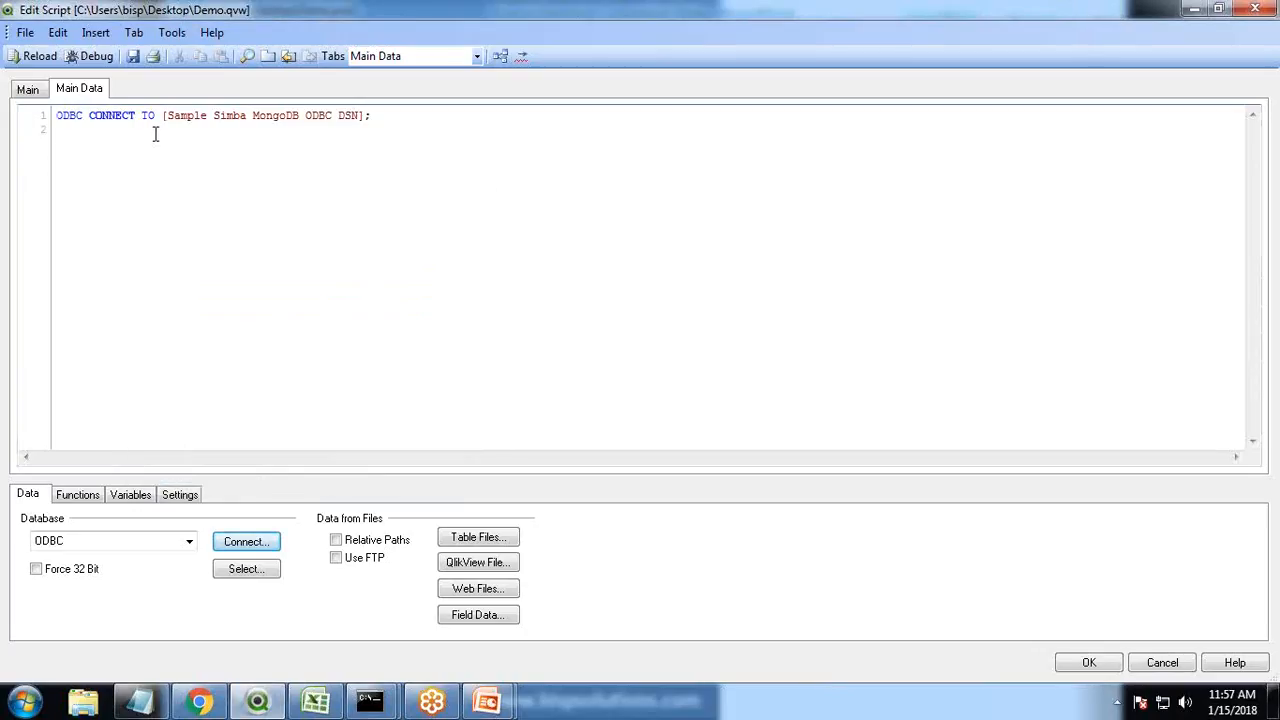
# Build a row-format SELECT statement for the Finance table in the BISP database
pyautogui.click(243, 570)
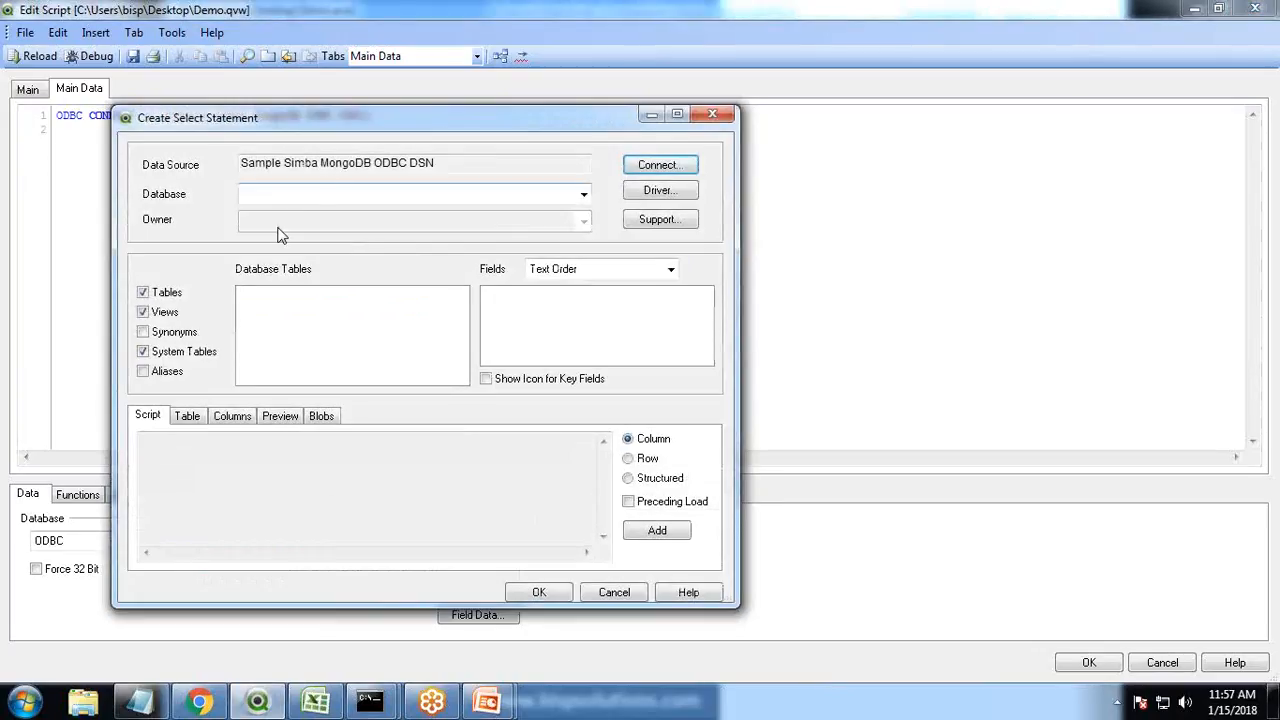
pyautogui.click(584, 194)
pyautogui.click(266, 218)
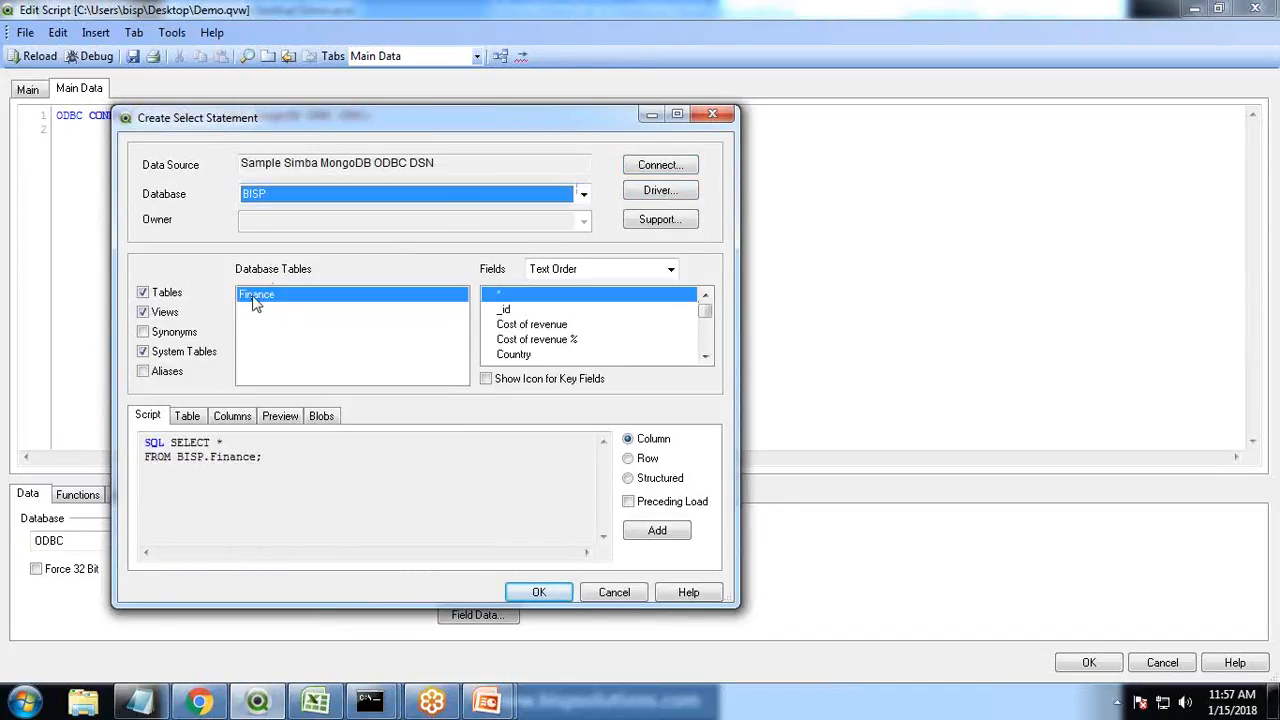
pyautogui.moveTo(709, 314)
pyautogui.mouseDown()
pyautogui.moveTo(709, 336)
pyautogui.moveTo(709, 296)
pyautogui.mouseUp()
pyautogui.click(630, 479)
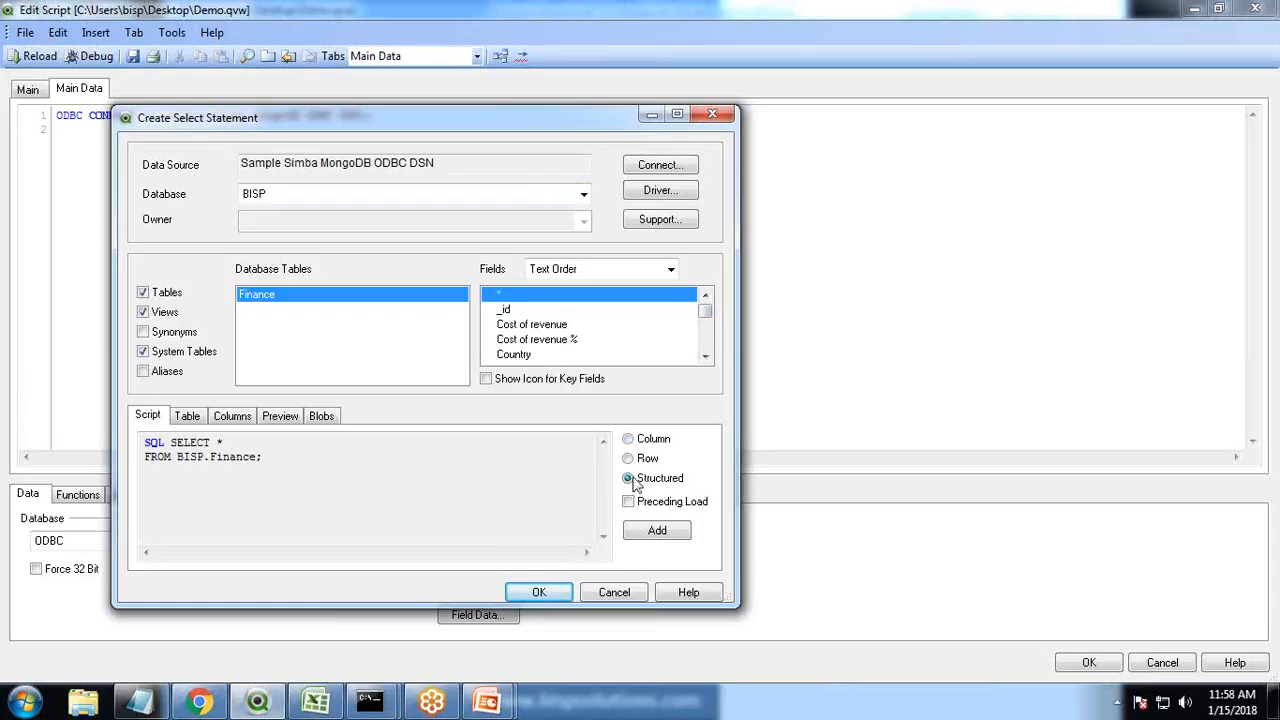
pyautogui.click(628, 440)
pyautogui.click(629, 459)
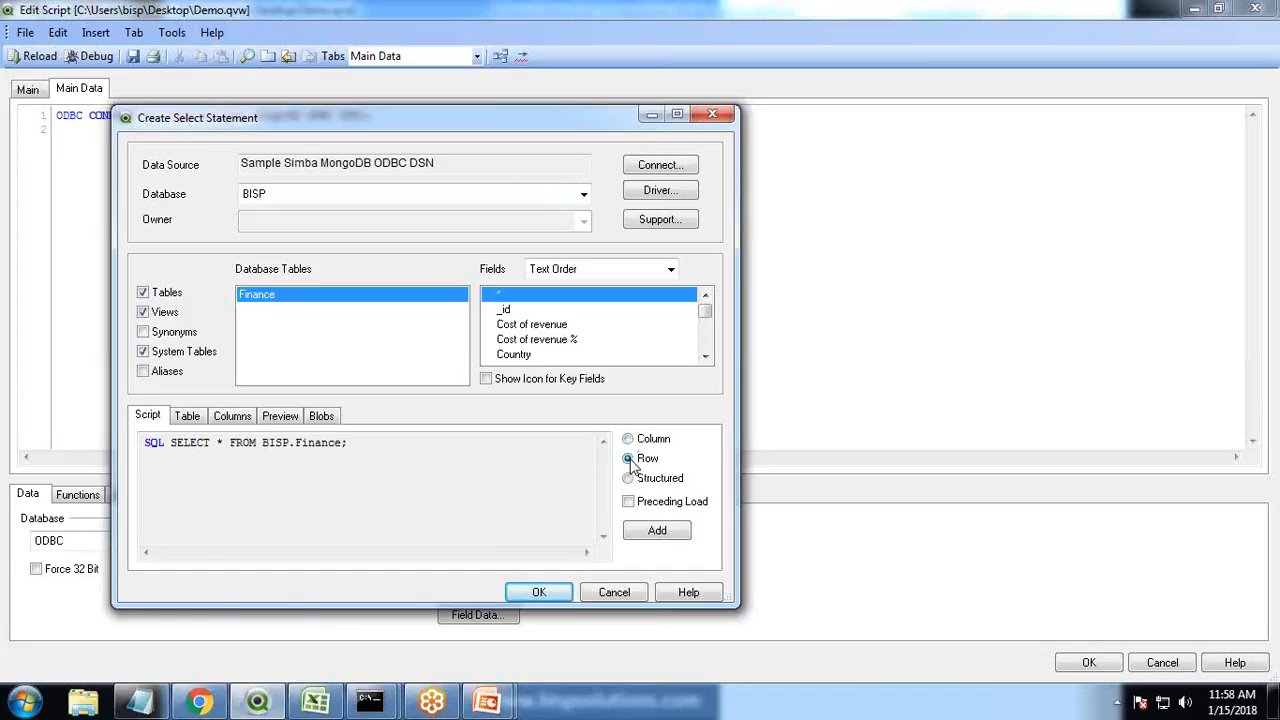
pyautogui.click(630, 503)
pyautogui.click(630, 503)
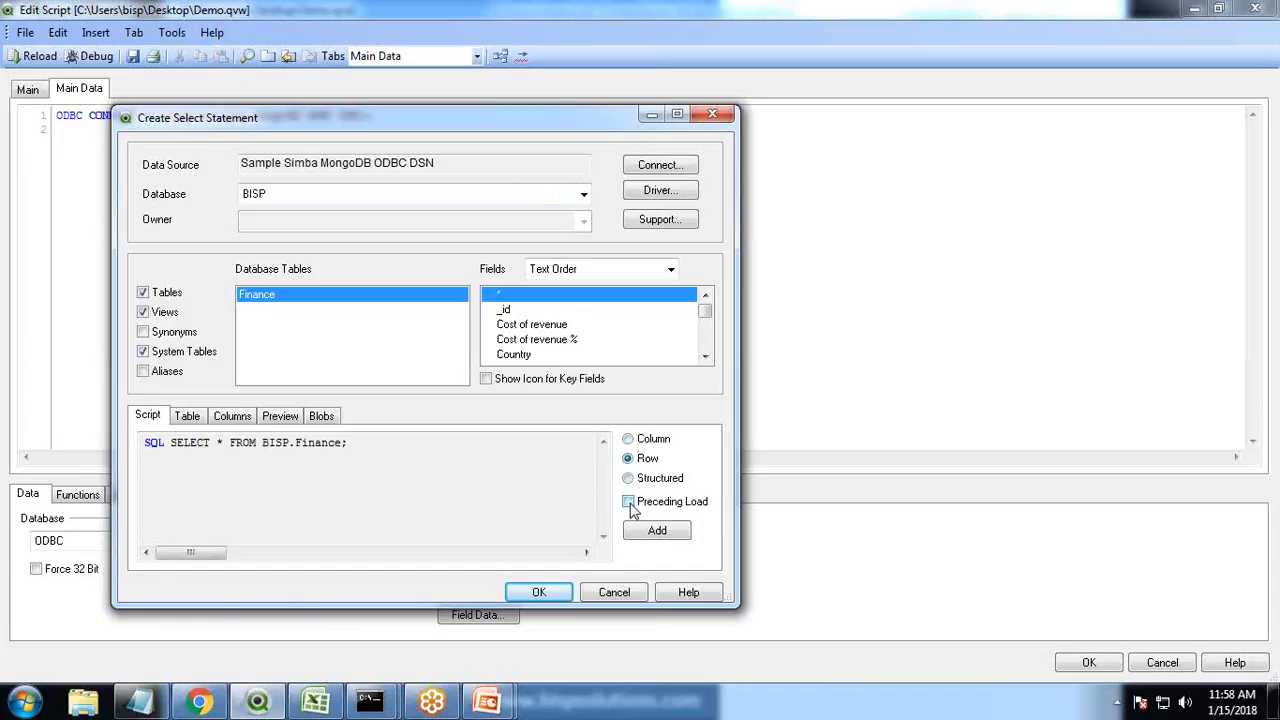
pyautogui.click(629, 503)
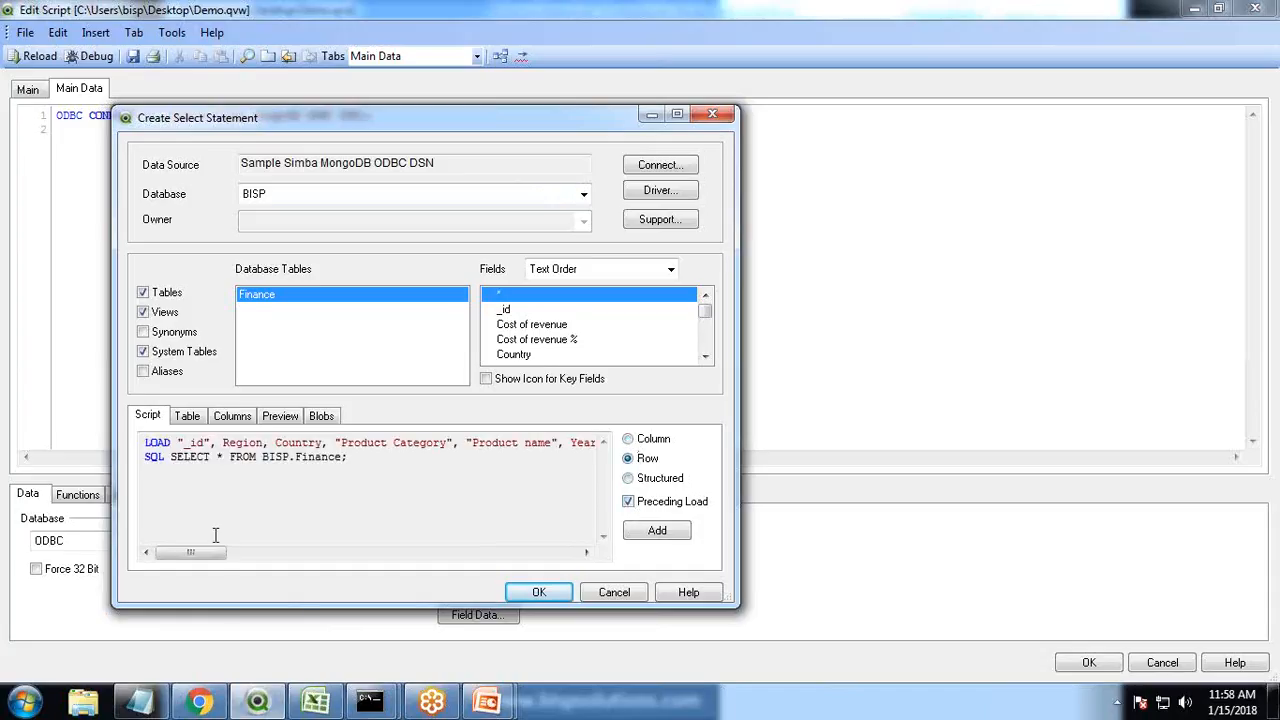
pyautogui.moveTo(193, 555); pyautogui.dragTo(620, 527)
pyautogui.click(628, 503)
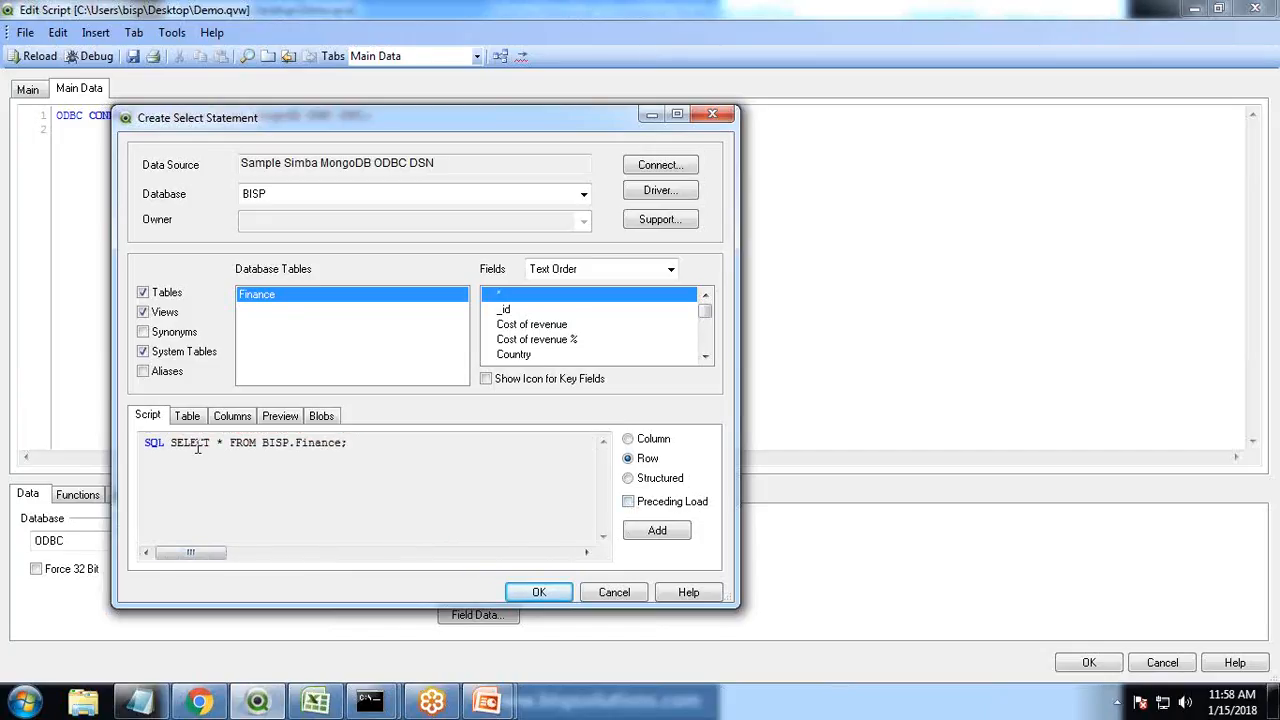
# Insert the generated SELECT statement into the script
pyautogui.click(185, 416)
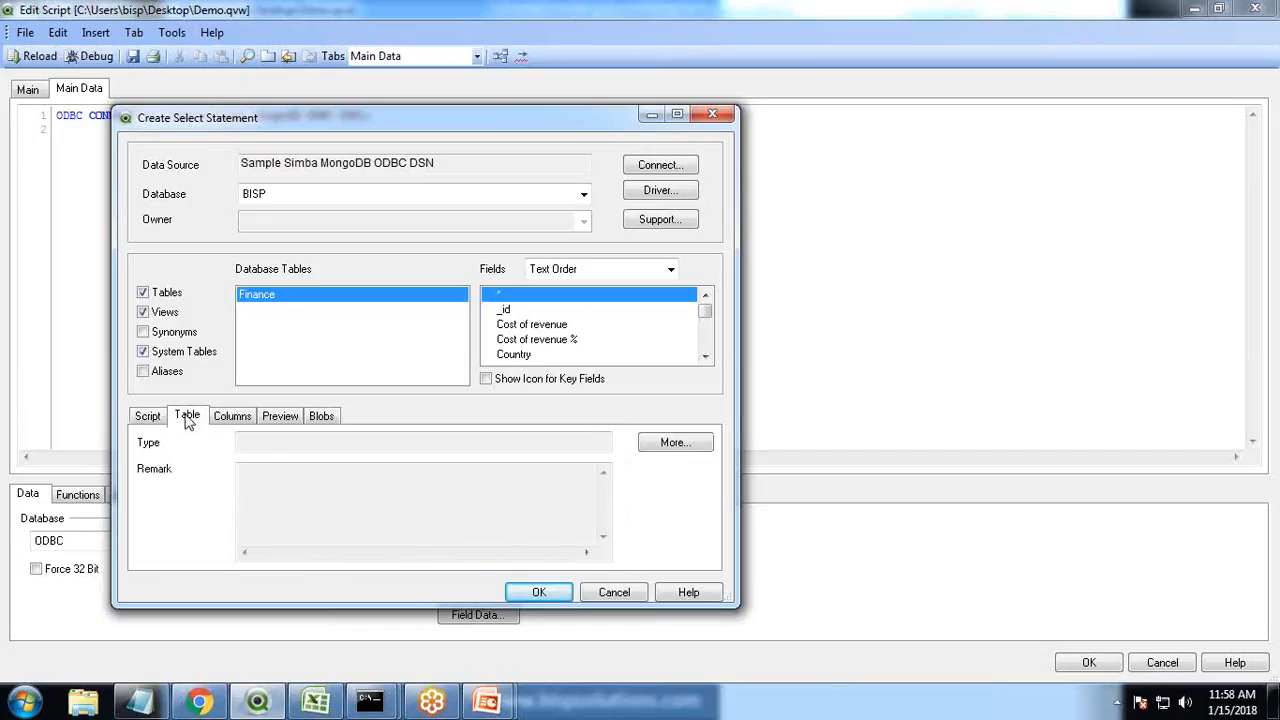
pyautogui.click(153, 419)
pyautogui.click(539, 592)
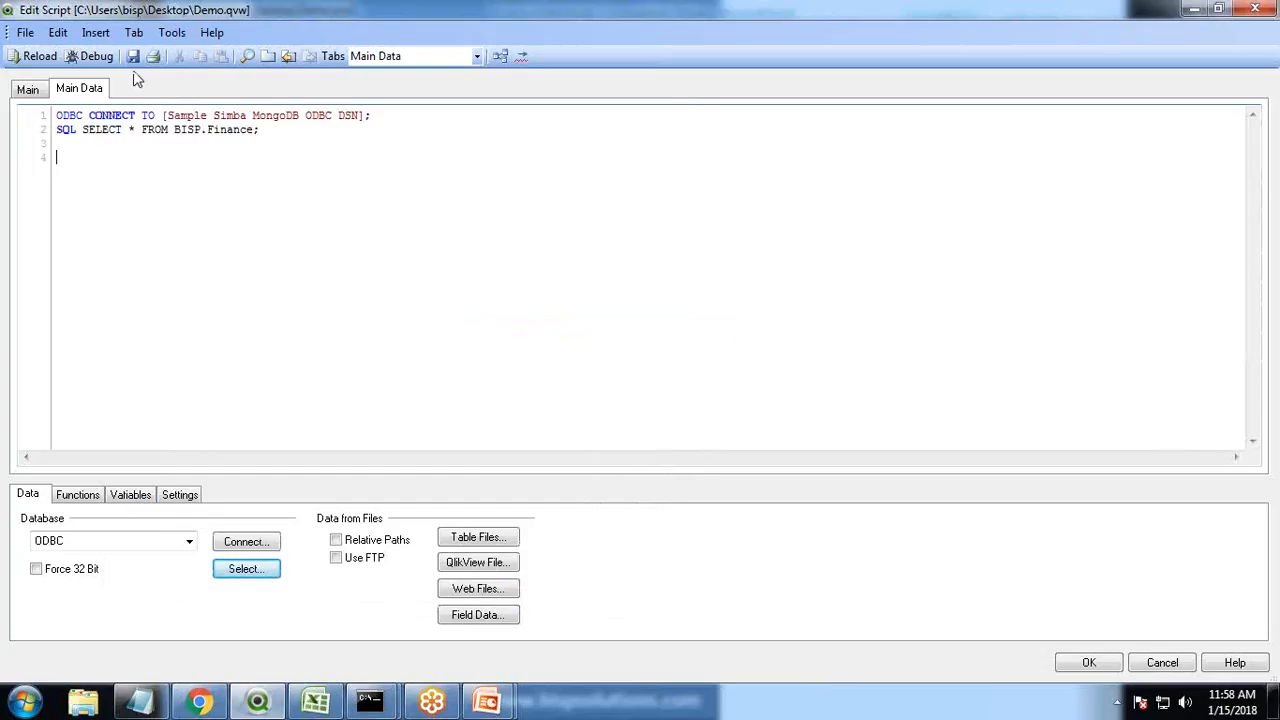
# Reload the script to load the Finance data
pyautogui.click(30, 57)
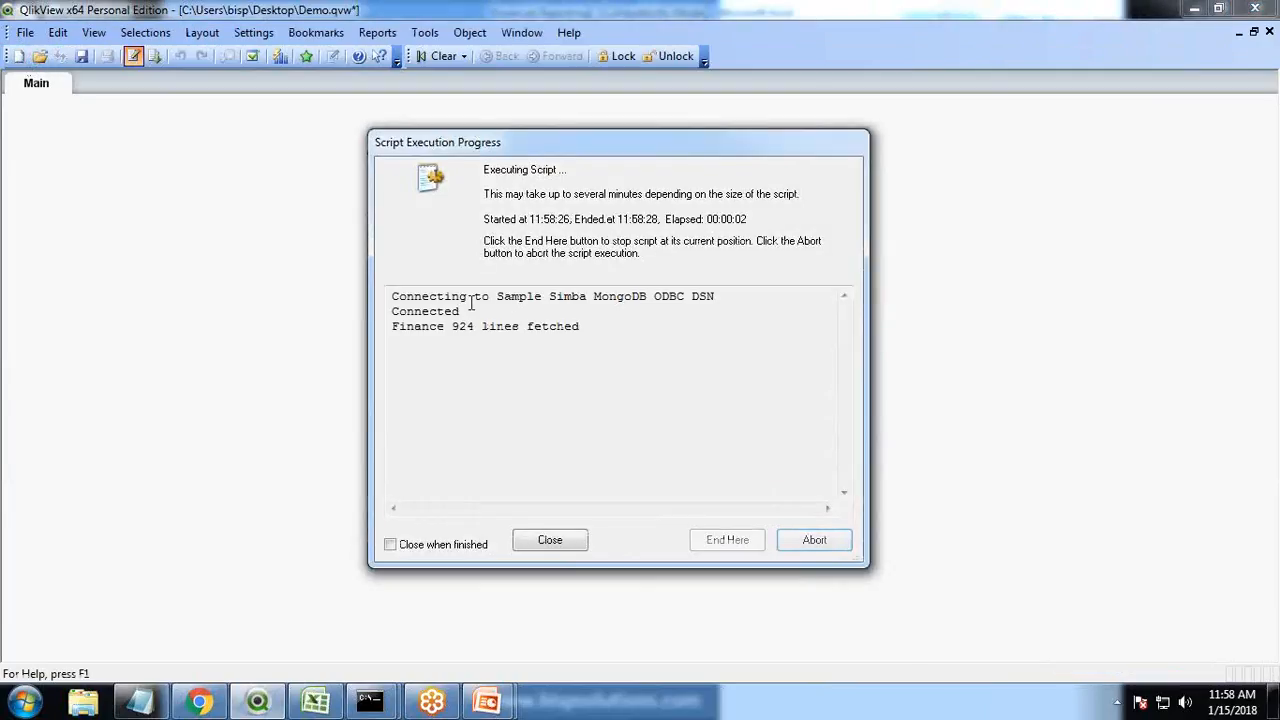
pyautogui.moveTo(459, 297); pyautogui.dragTo(720, 296)
pyautogui.moveTo(450, 327); pyautogui.dragTo(589, 327)
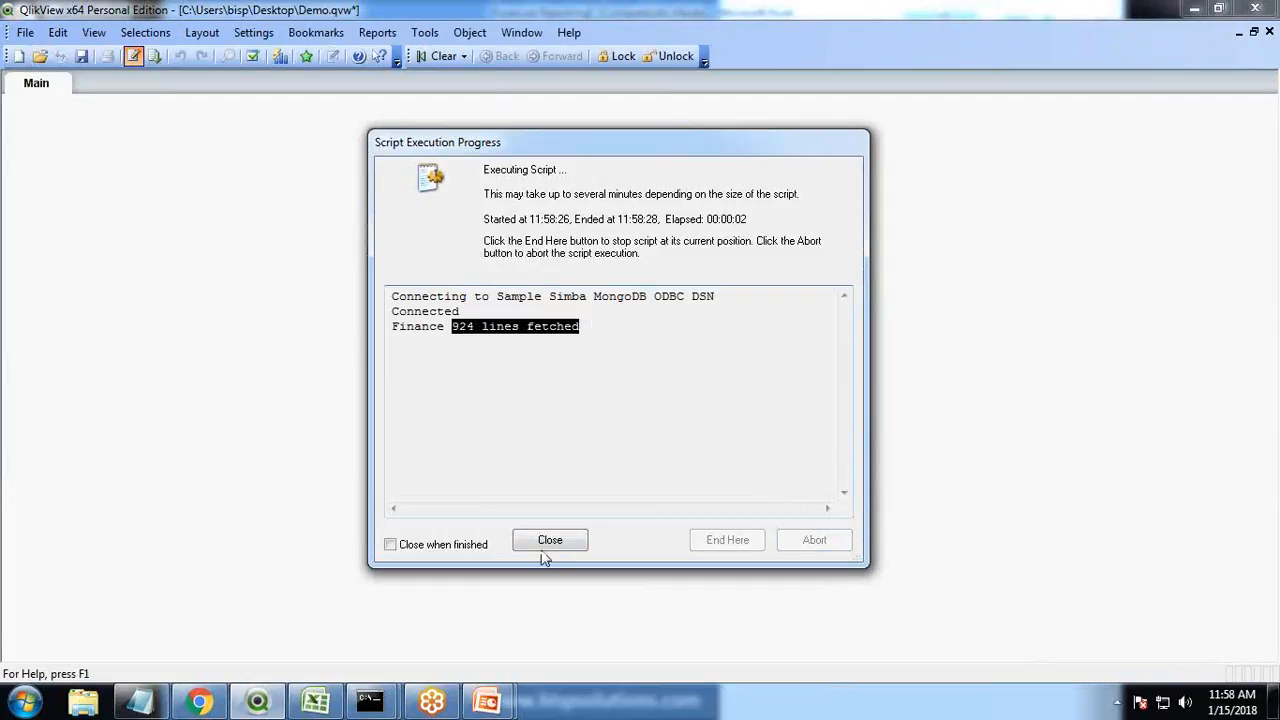
pyautogui.click(550, 541)
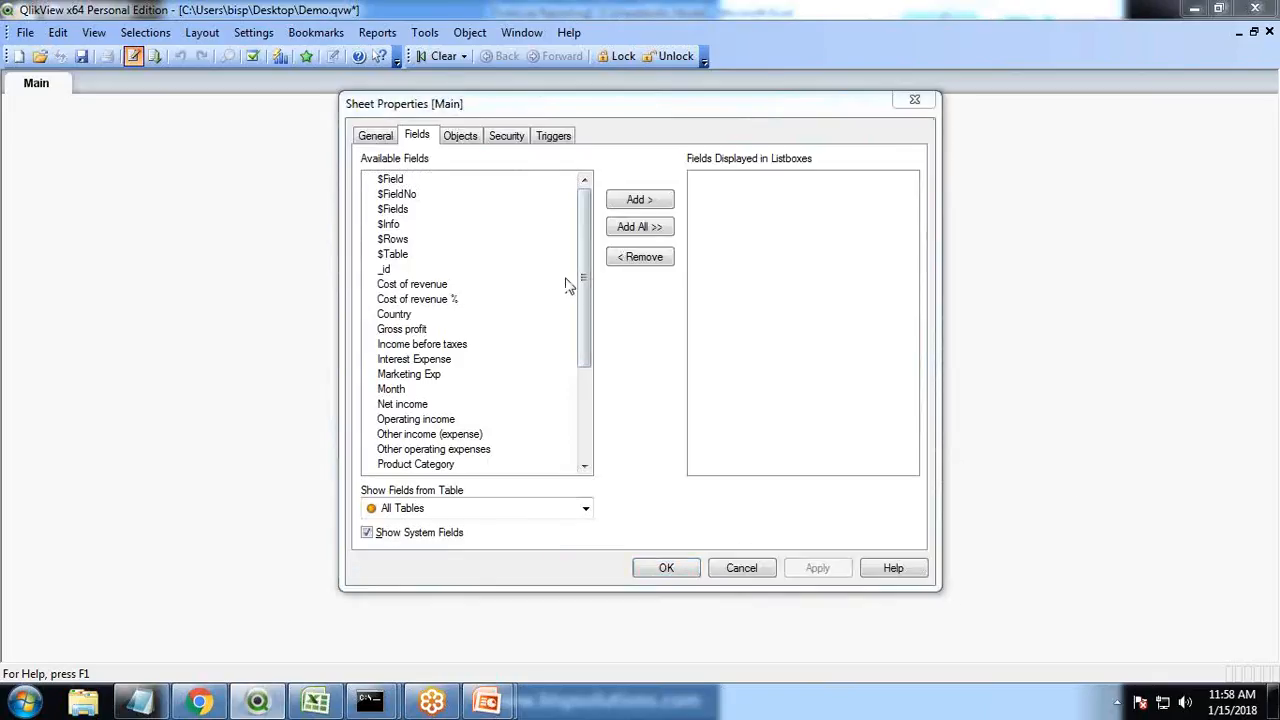
# Add a list box for the Quarter field to the sheet
pyautogui.moveTo(588, 275); pyautogui.dragTo(588, 460)
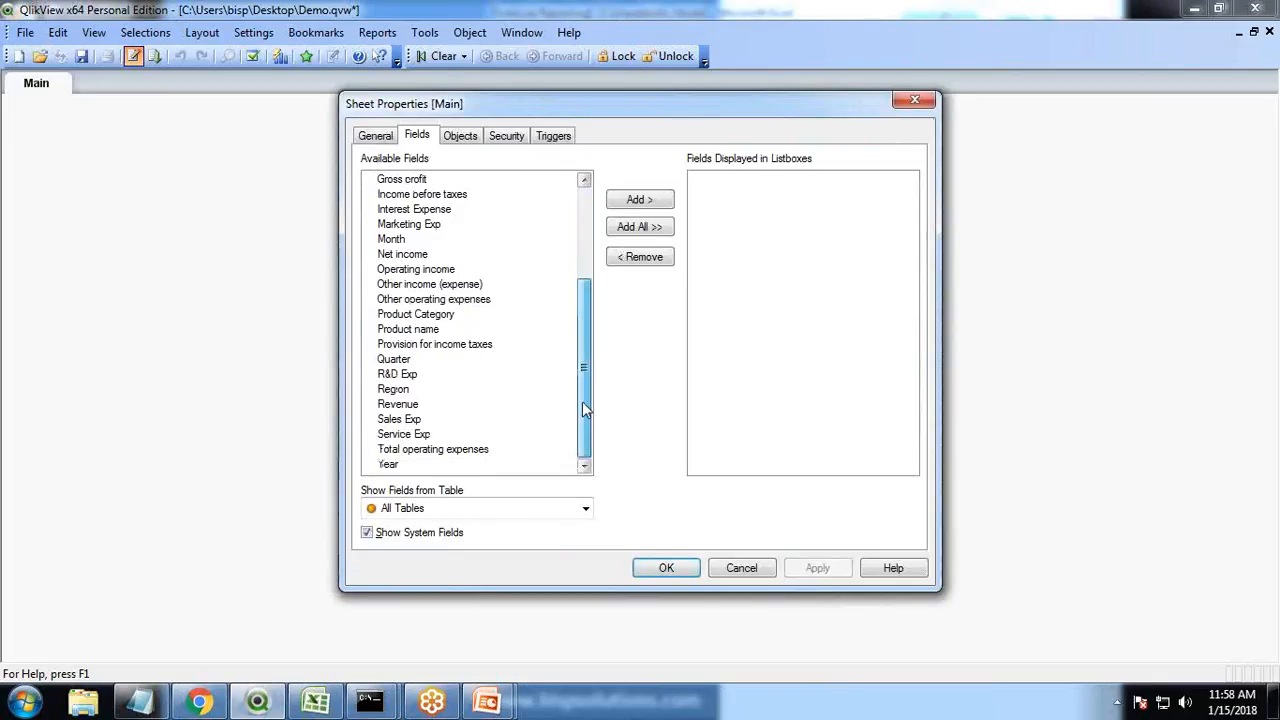
pyautogui.click(393, 359)
pyautogui.click(639, 199)
pyautogui.click(666, 568)
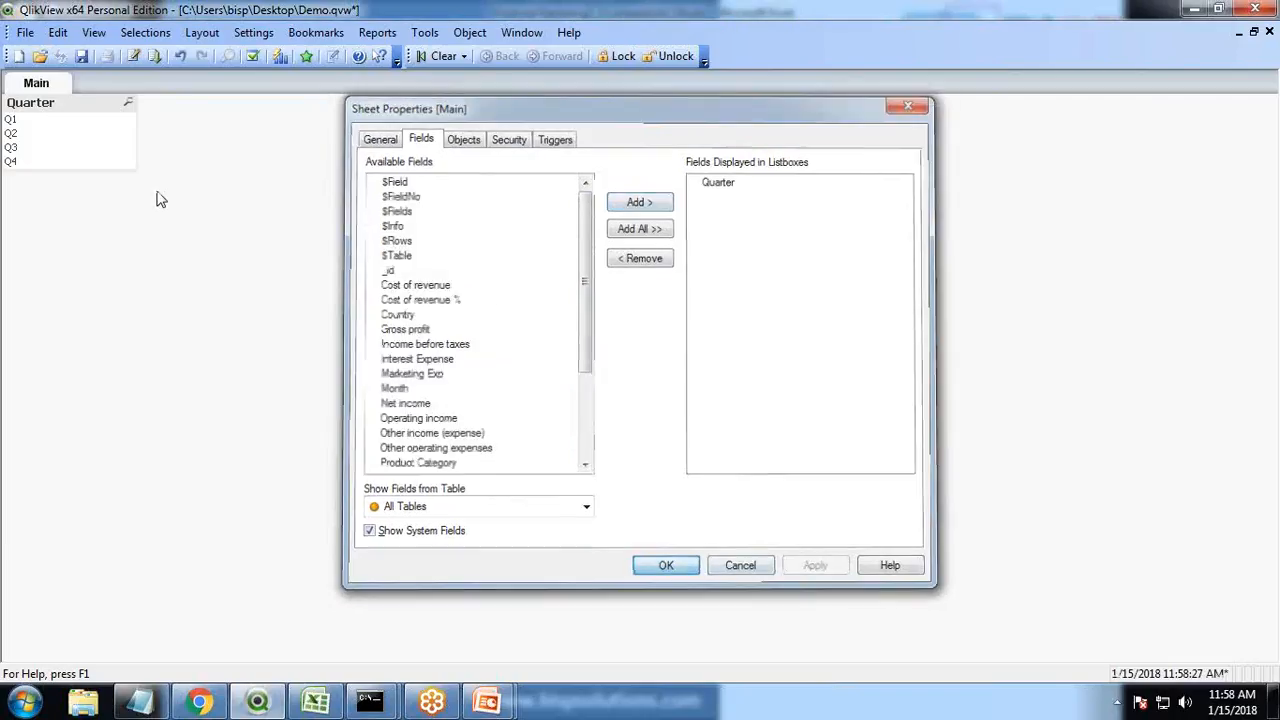
# Move the Quarter list box and set it to a fixed number of 2 columns instead of a single column
pyautogui.moveTo(30, 101); pyautogui.dragTo(278, 124)
pyautogui.rightClick(278, 124)
pyautogui.click(329, 136)
pyautogui.moveTo(598, 104); pyautogui.dragTo(456, 191)
pyautogui.click(412, 222)
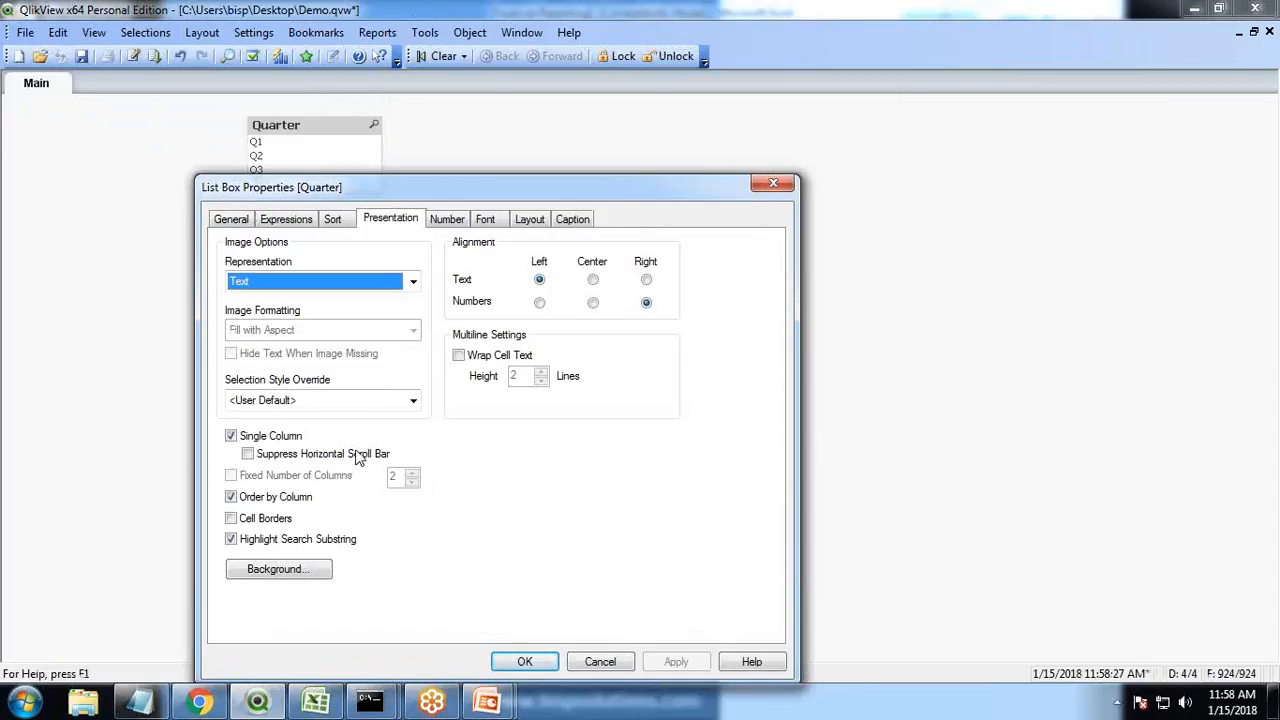
pyautogui.click(231, 437)
pyautogui.click(231, 475)
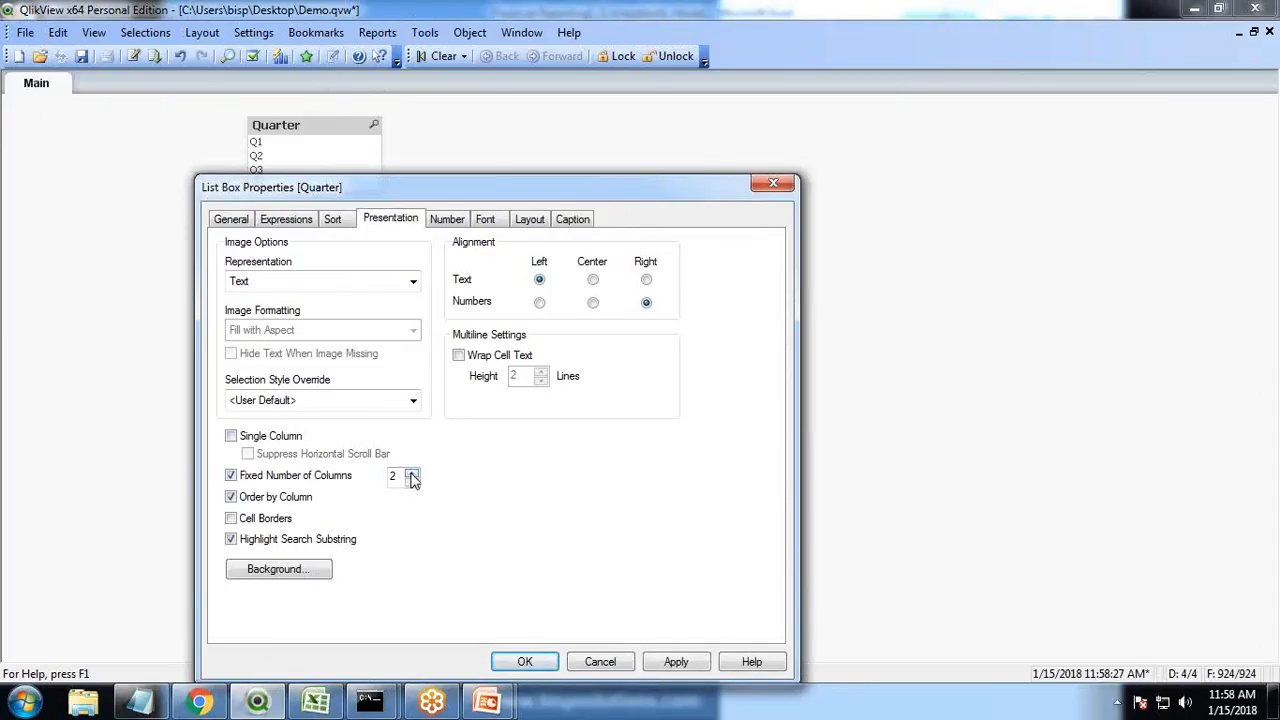
pyautogui.click(524, 661)
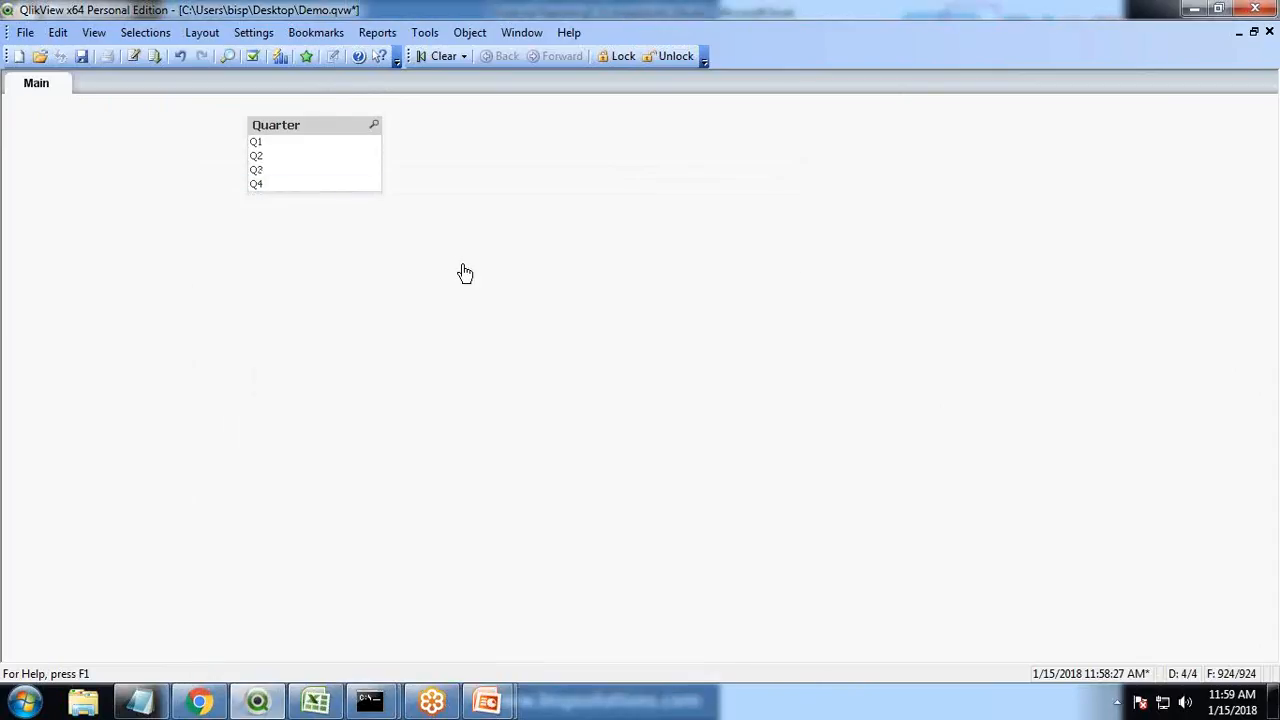
# Resize the Quarter list box so its values display in one horizontal row
pyautogui.click(315, 186)
pyautogui.click(318, 188)
pyautogui.moveTo(318, 188); pyautogui.dragTo(317, 159)
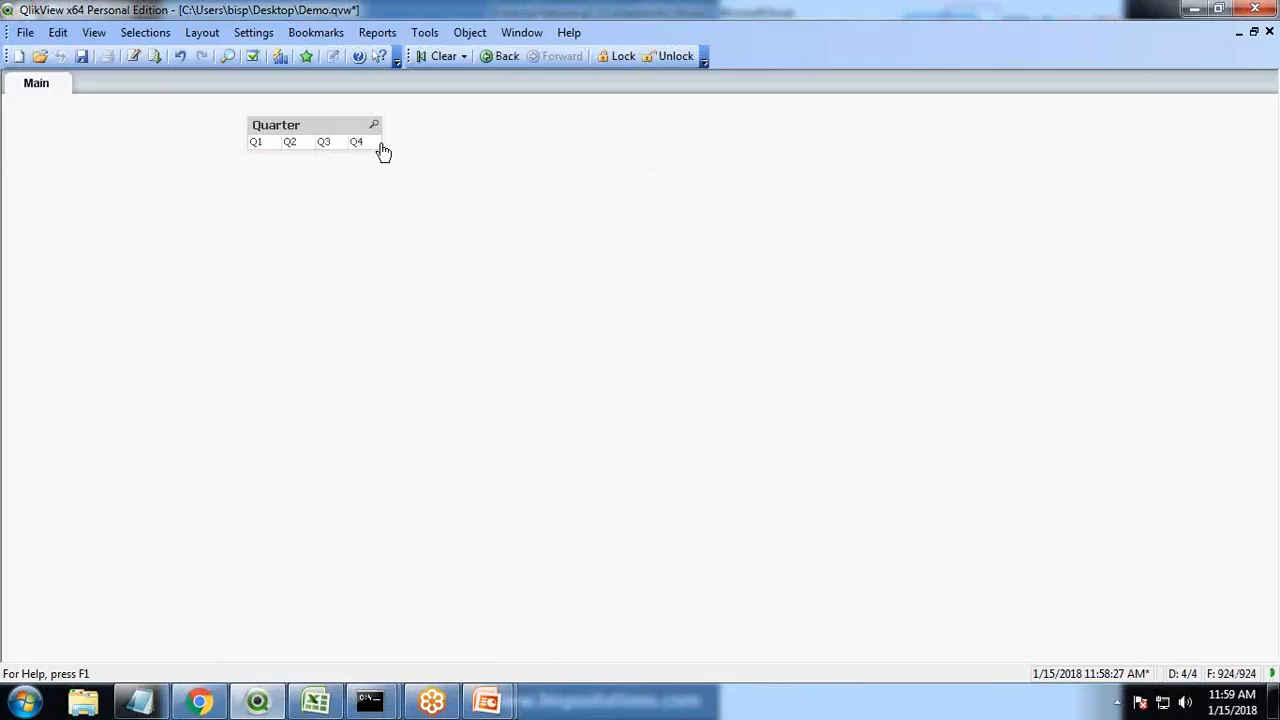
# Widen the Quarter list box and move it toward the middle of the sheet
pyautogui.moveTo(405, 141); pyautogui.dragTo(617, 142)
pyautogui.moveTo(443, 127); pyautogui.dragTo(510, 162)
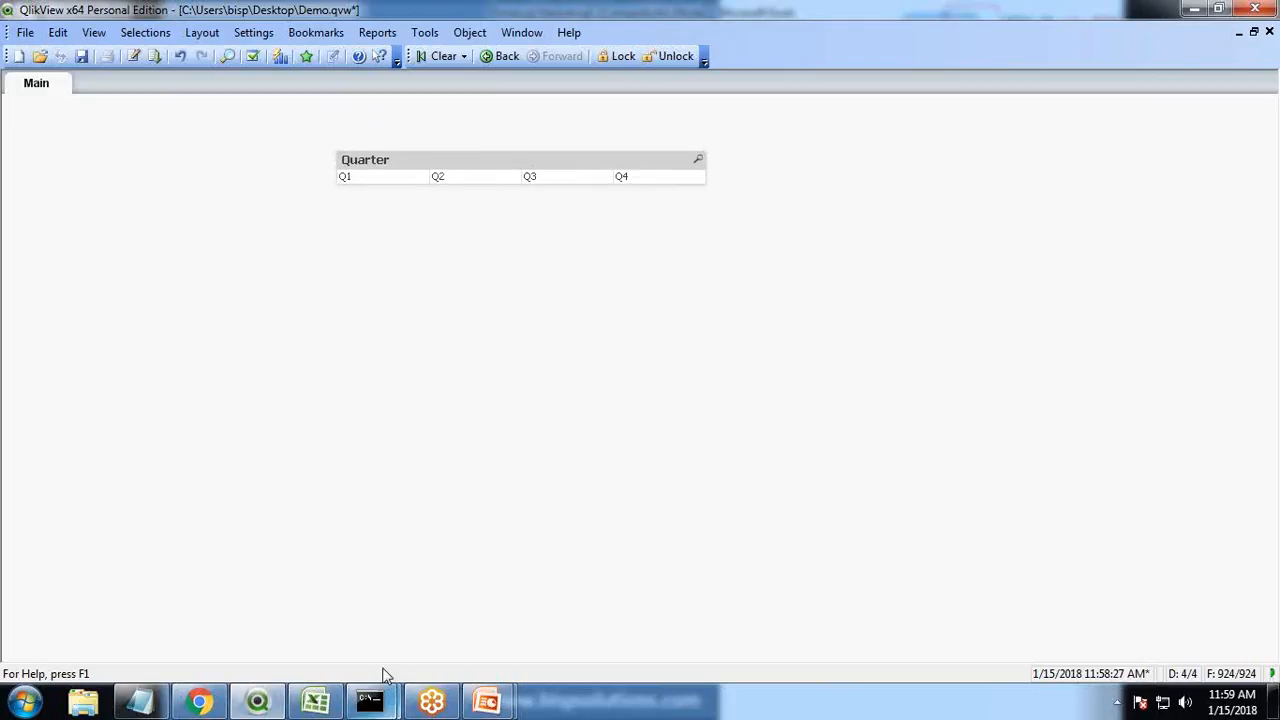
# Start a new straight table chart titled Market Category
pyautogui.click(316, 703)
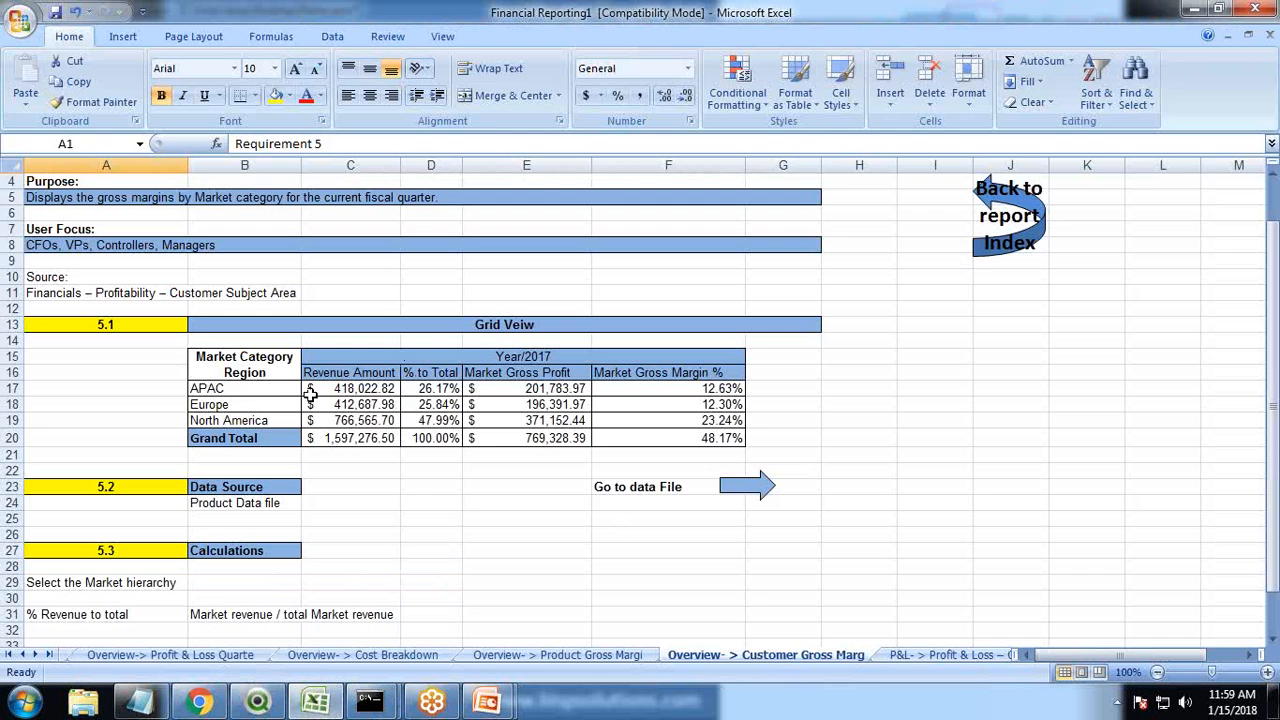
pyautogui.hotkey('alt', 'Tab')
pyautogui.rightClick(270, 252)
pyautogui.moveTo(360, 304)
pyautogui.click(568, 390)
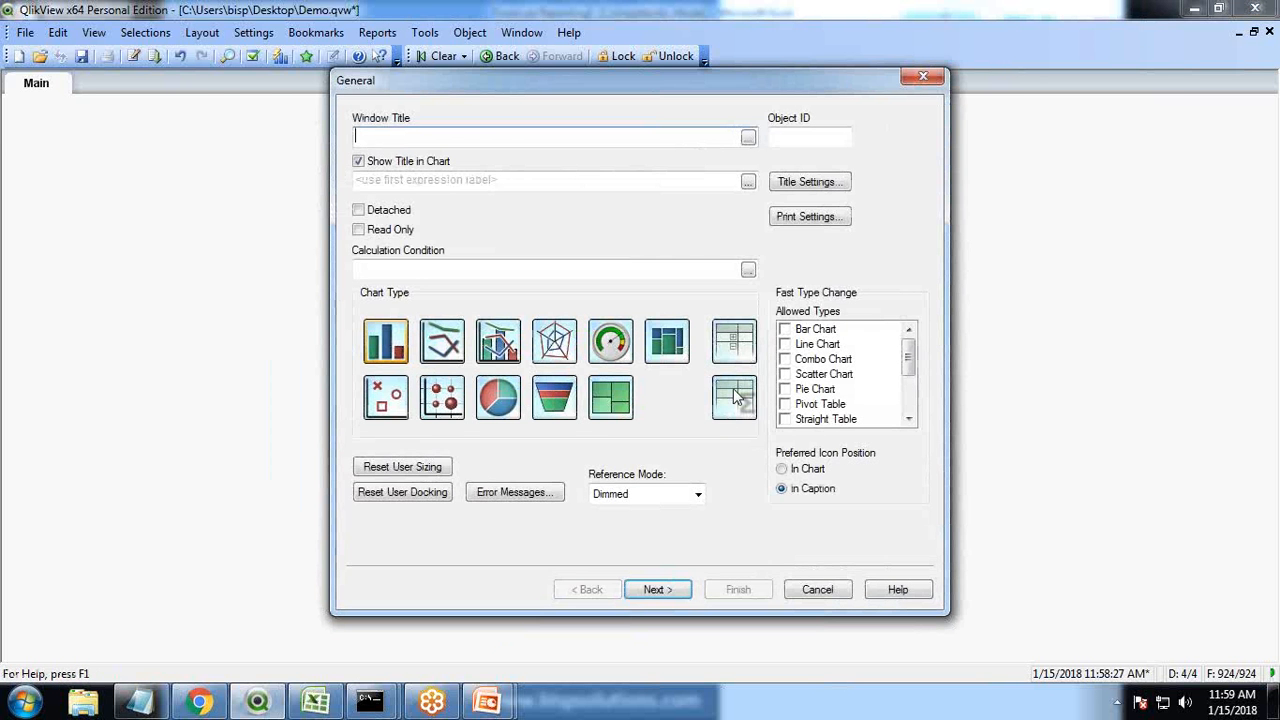
pyautogui.click(734, 400)
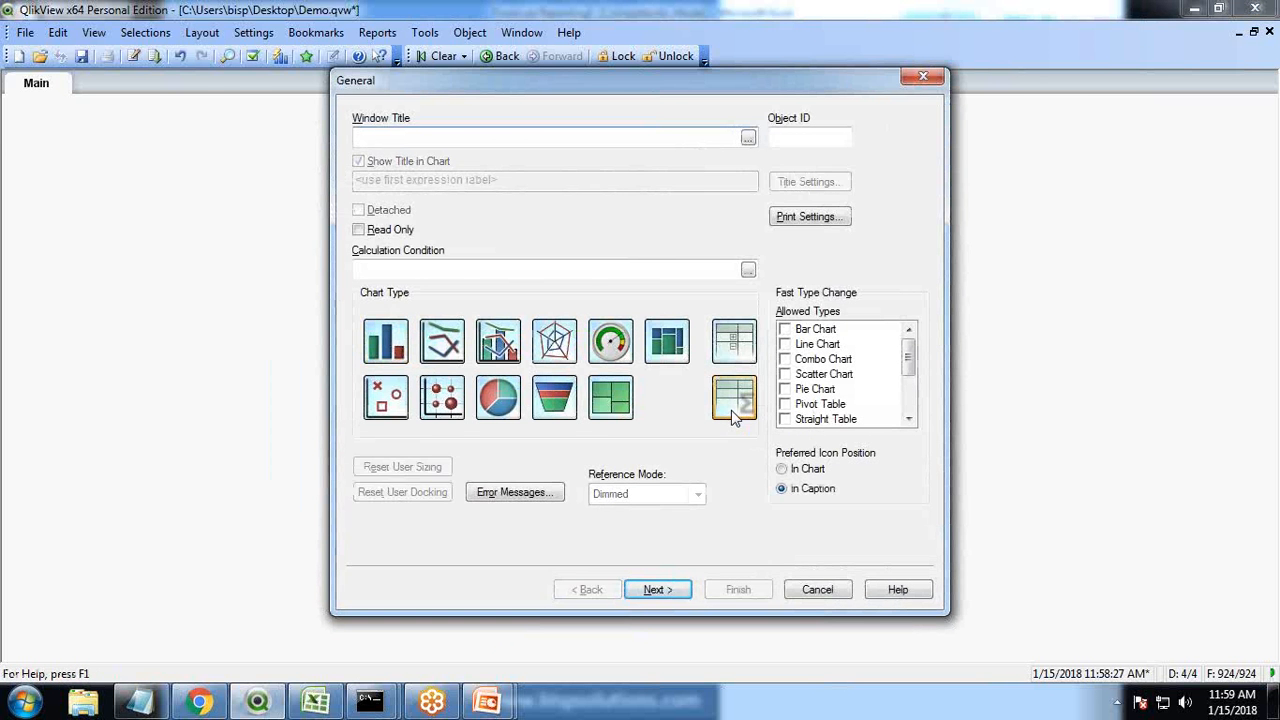
pyautogui.hotkey('alt', 'Tab')
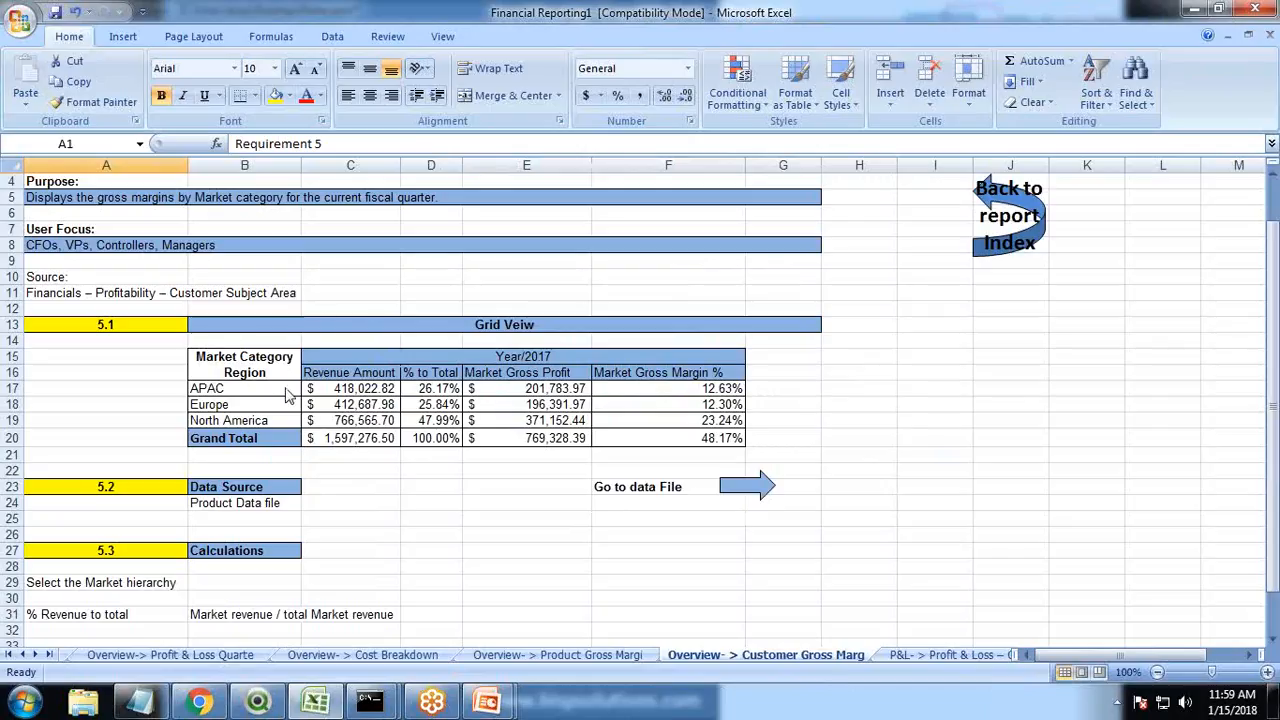
pyautogui.hotkey('alt', 'Tab')
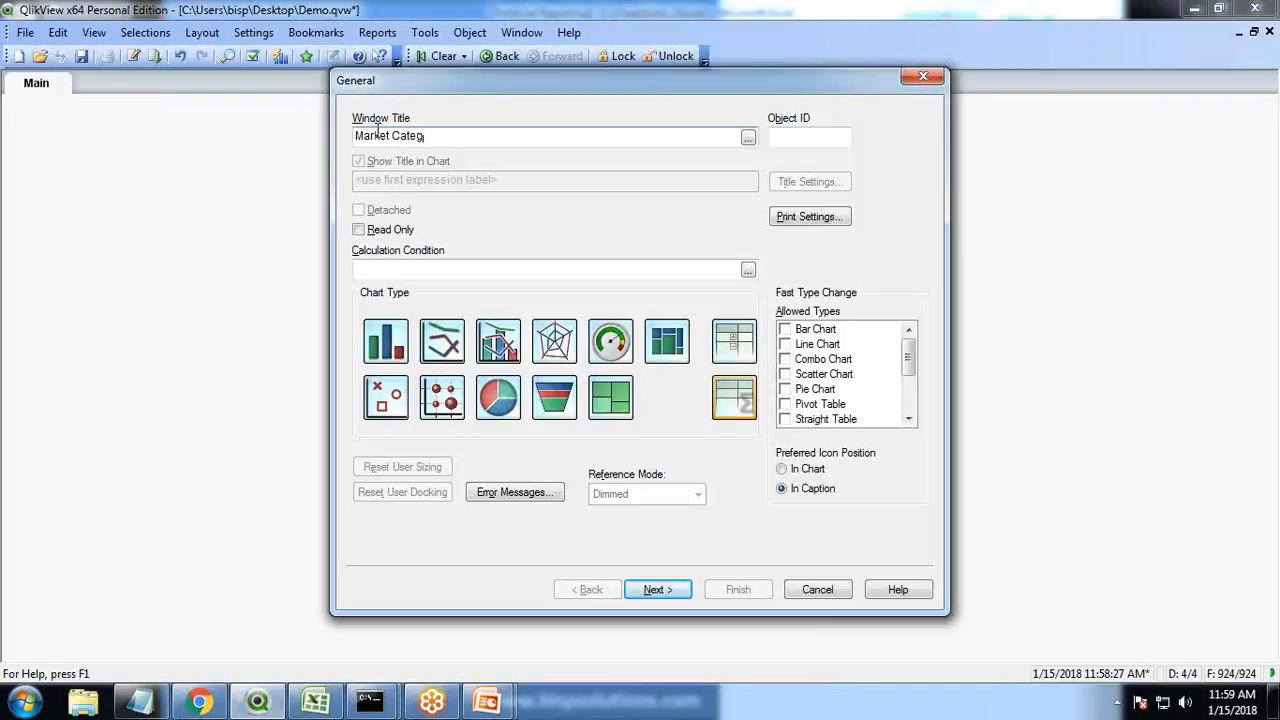
pyautogui.click(672, 589)
# Add Region as the chart's dimension
pyautogui.moveTo(566, 199); pyautogui.dragTo(568, 323)
pyautogui.click(390, 318)
pyautogui.click(617, 143)
pyautogui.moveTo(603, 95); pyautogui.dragTo(439, 108)
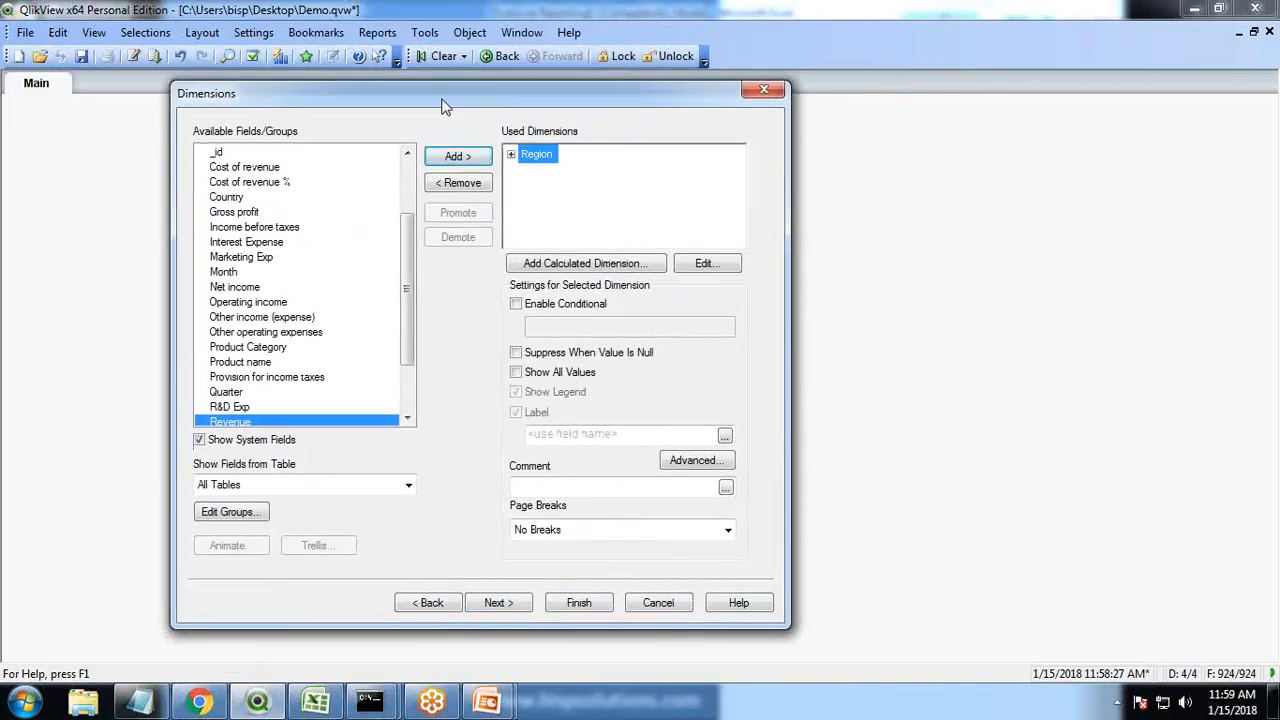
pyautogui.click(503, 612)
# Build the chart expression Sum(Revenue) from the Revenue field
pyautogui.moveTo(557, 190); pyautogui.dragTo(281, 170)
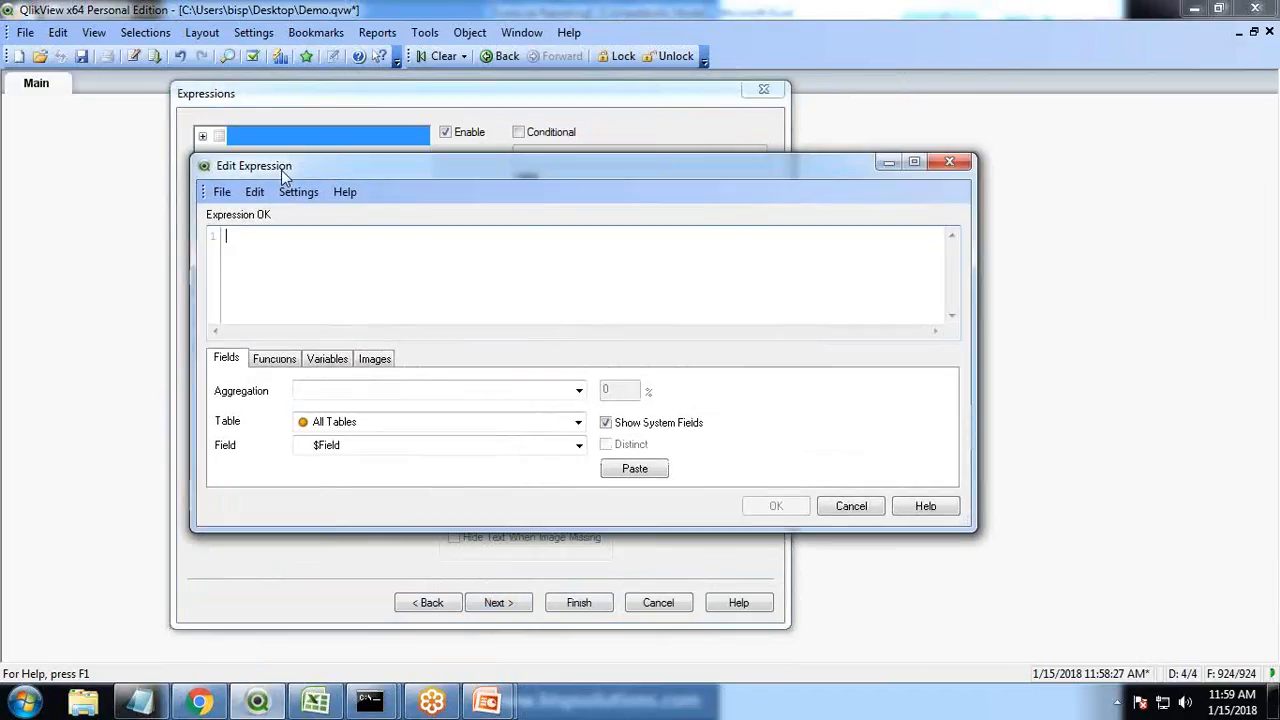
pyautogui.click(329, 391)
pyautogui.click(350, 634)
pyautogui.click(343, 447)
pyautogui.click(345, 381)
pyautogui.click(636, 469)
pyautogui.click(775, 506)
# Label the expression Revenue Amount and finish the chart
pyautogui.click(562, 194)
pyautogui.hotkey('alt', 'Tab')
pyautogui.hotkey('alt', 'Tab')
pyautogui.write('Revenue Amoun')
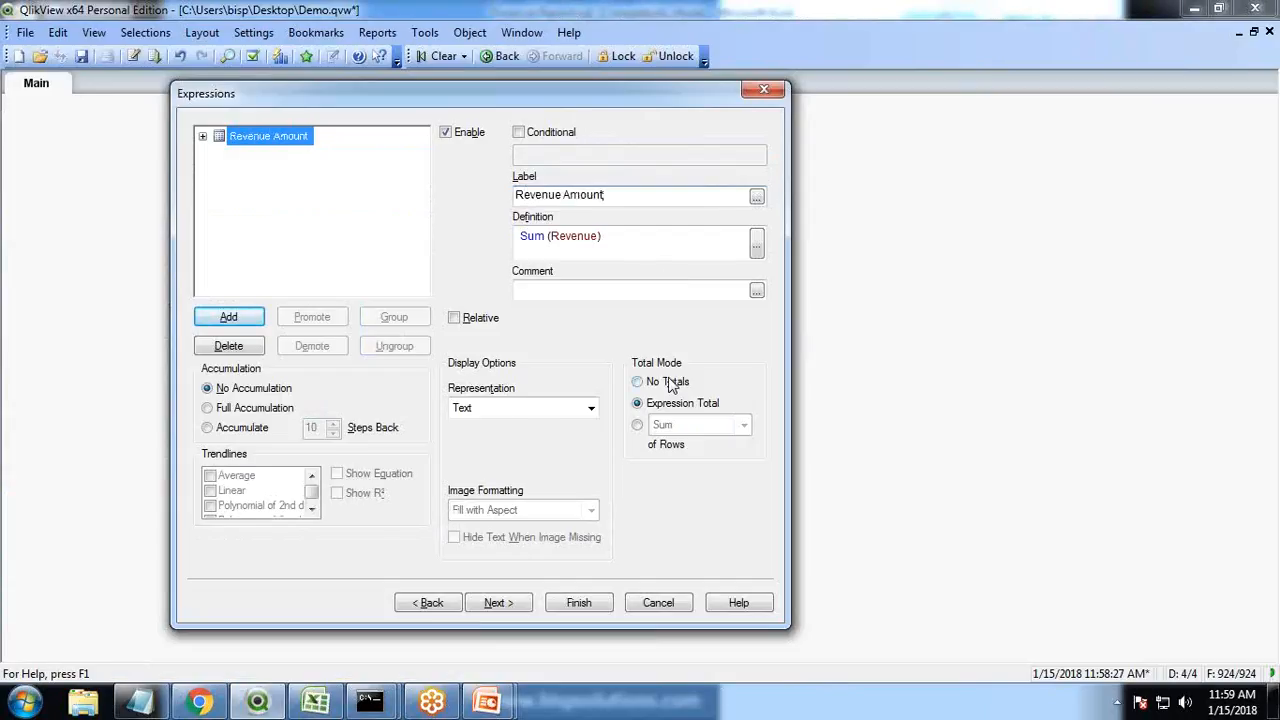
pyautogui.moveTo(500, 105); pyautogui.dragTo(500, 181)
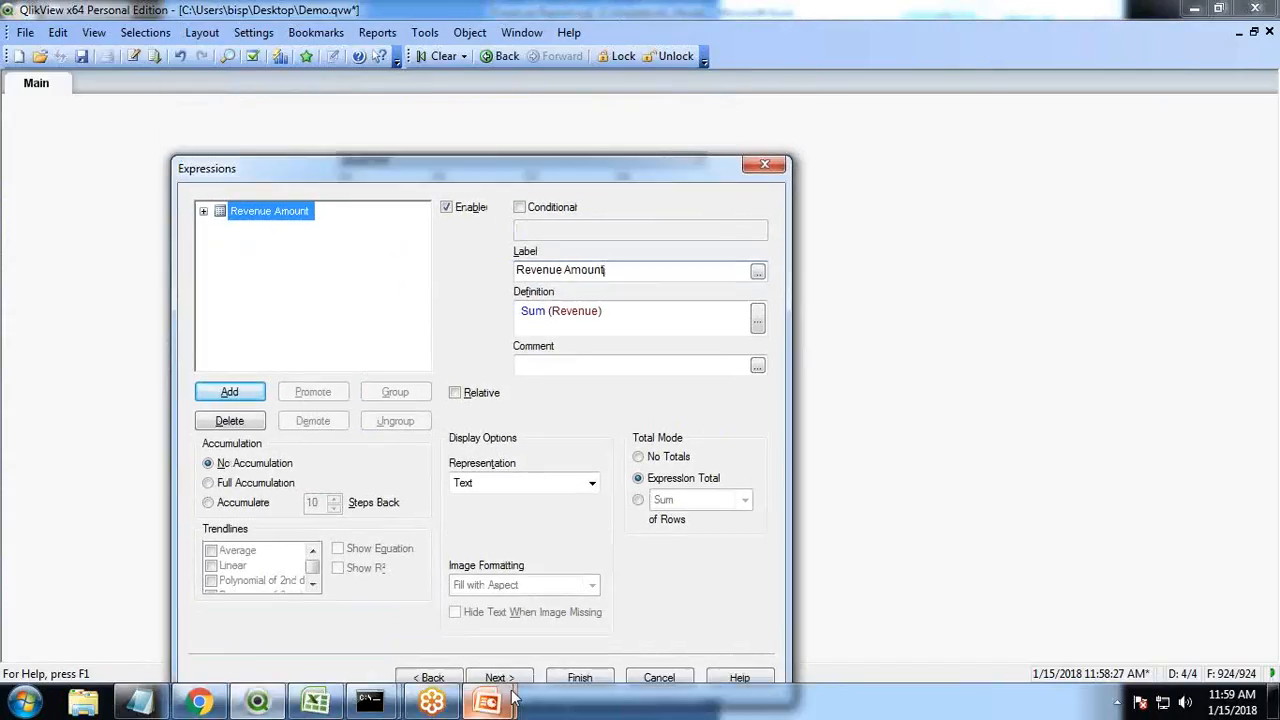
pyautogui.click(588, 680)
# Move the Market Category chart to the left side of the sheet
pyautogui.moveTo(323, 267); pyautogui.dragTo(355, 259)
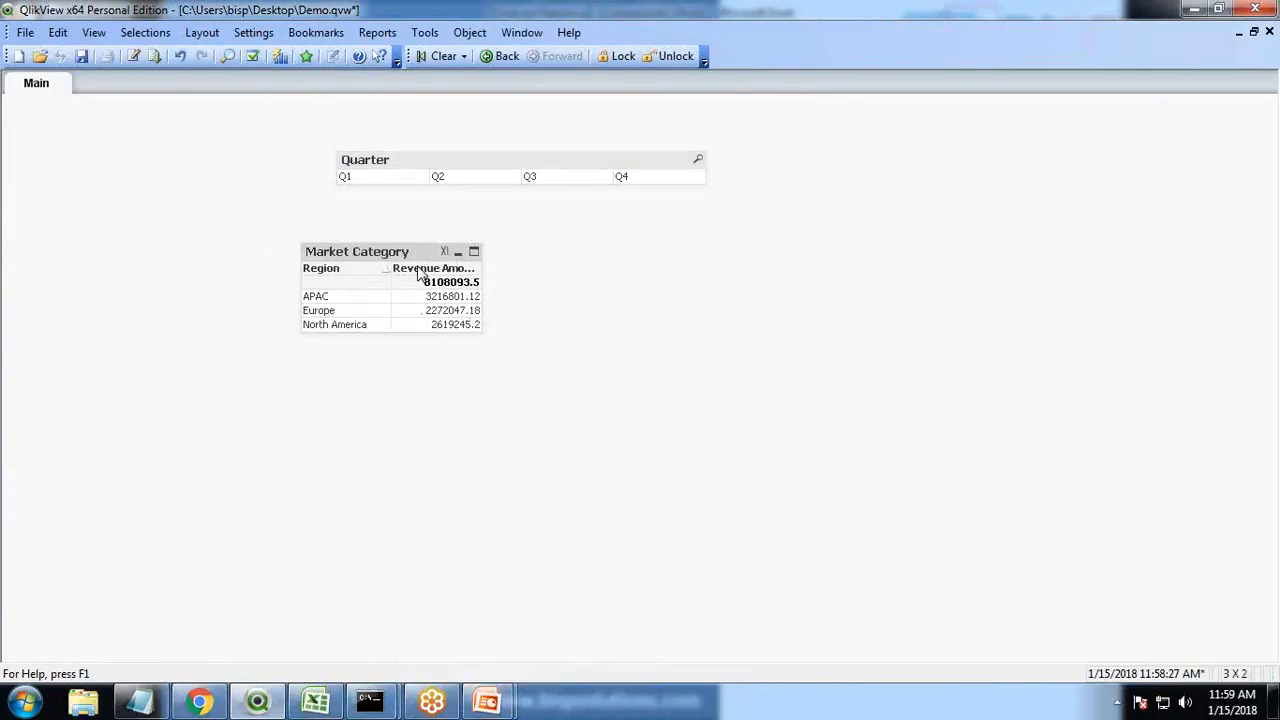
pyautogui.rightClick(398, 258)
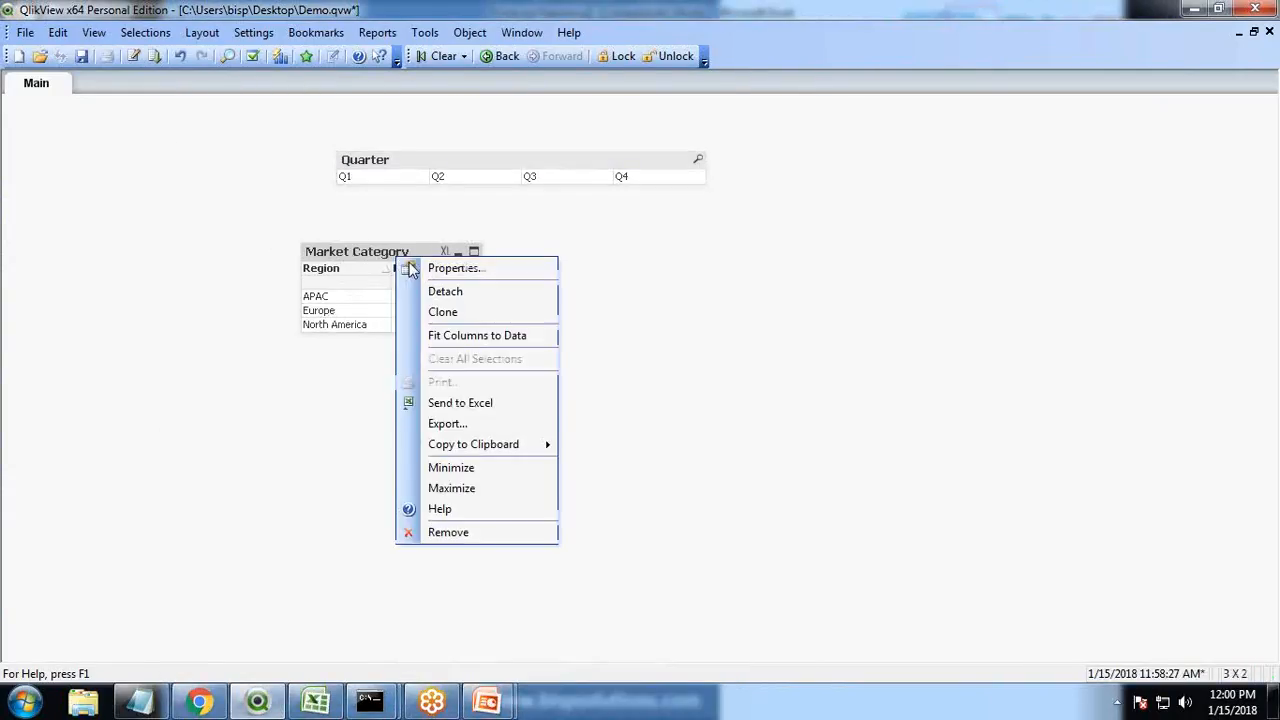
pyautogui.click(418, 265)
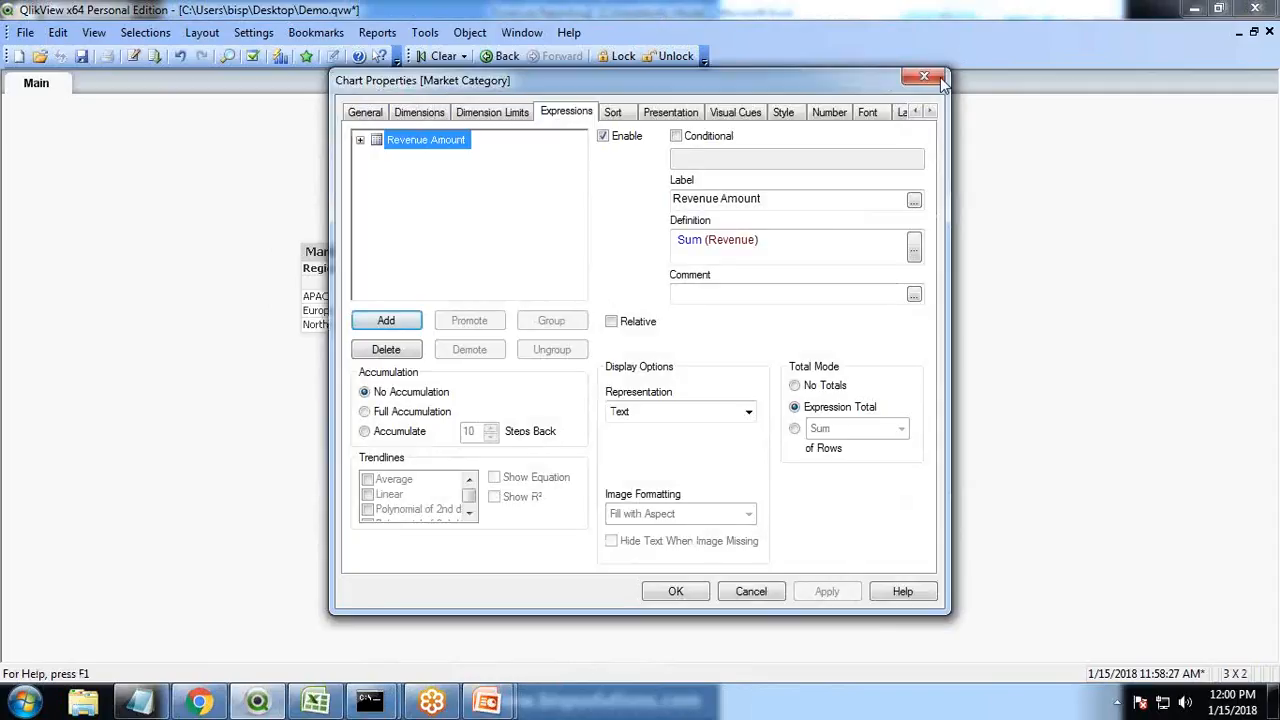
pyautogui.click(924, 76)
pyautogui.moveTo(340, 258); pyautogui.dragTo(106, 258)
# Show the chart totals on the last row
pyautogui.rightClick(175, 255)
pyautogui.click(215, 259)
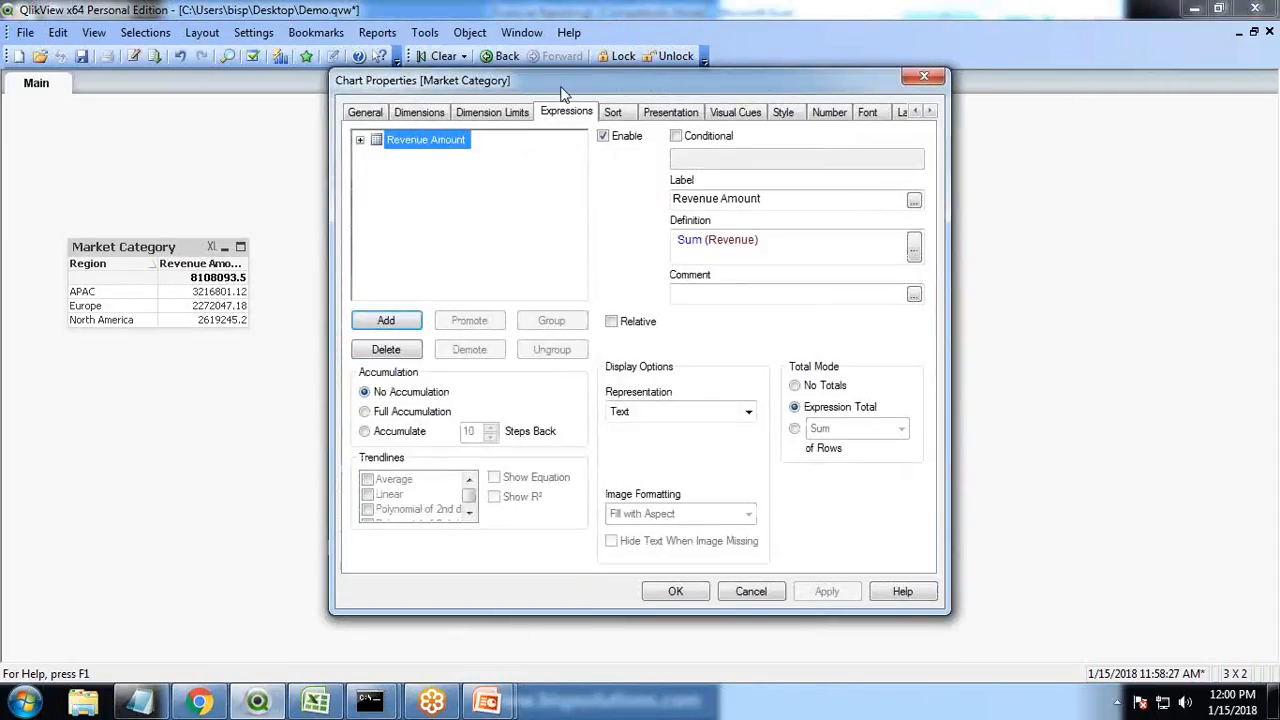
pyautogui.moveTo(560, 80); pyautogui.dragTo(735, 143)
pyautogui.click(846, 175)
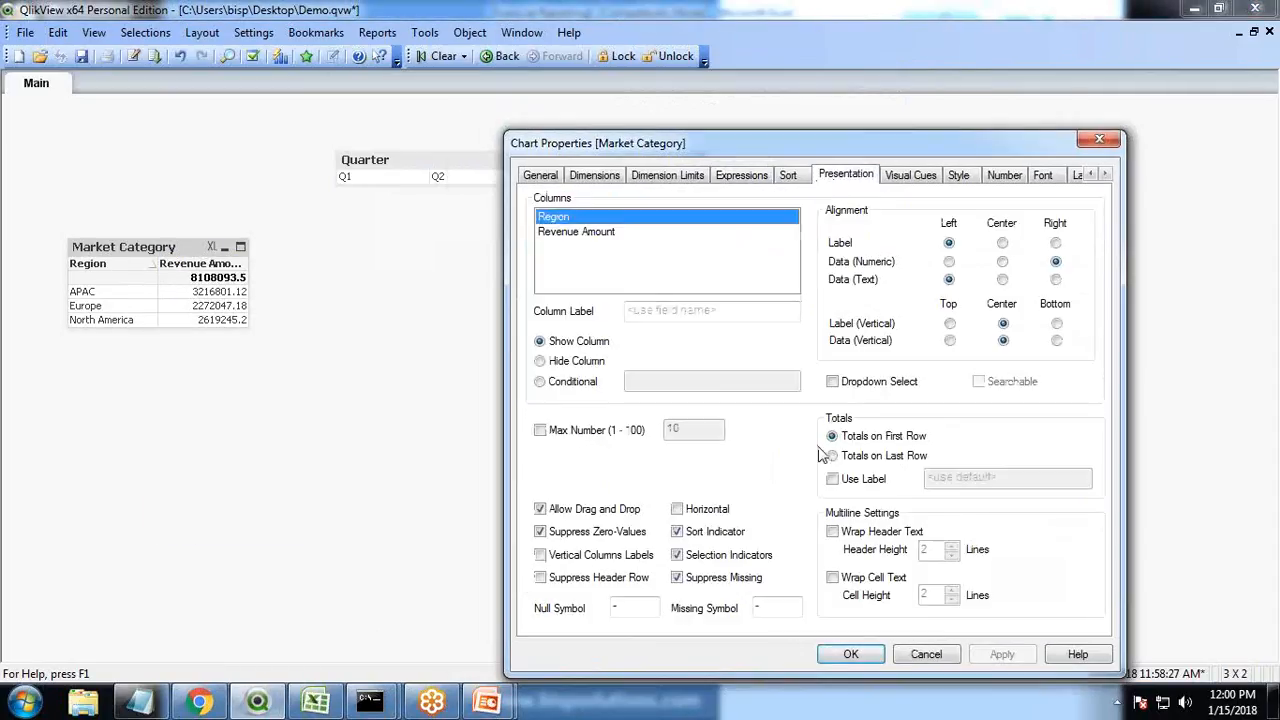
pyautogui.click(832, 455)
pyautogui.click(1001, 656)
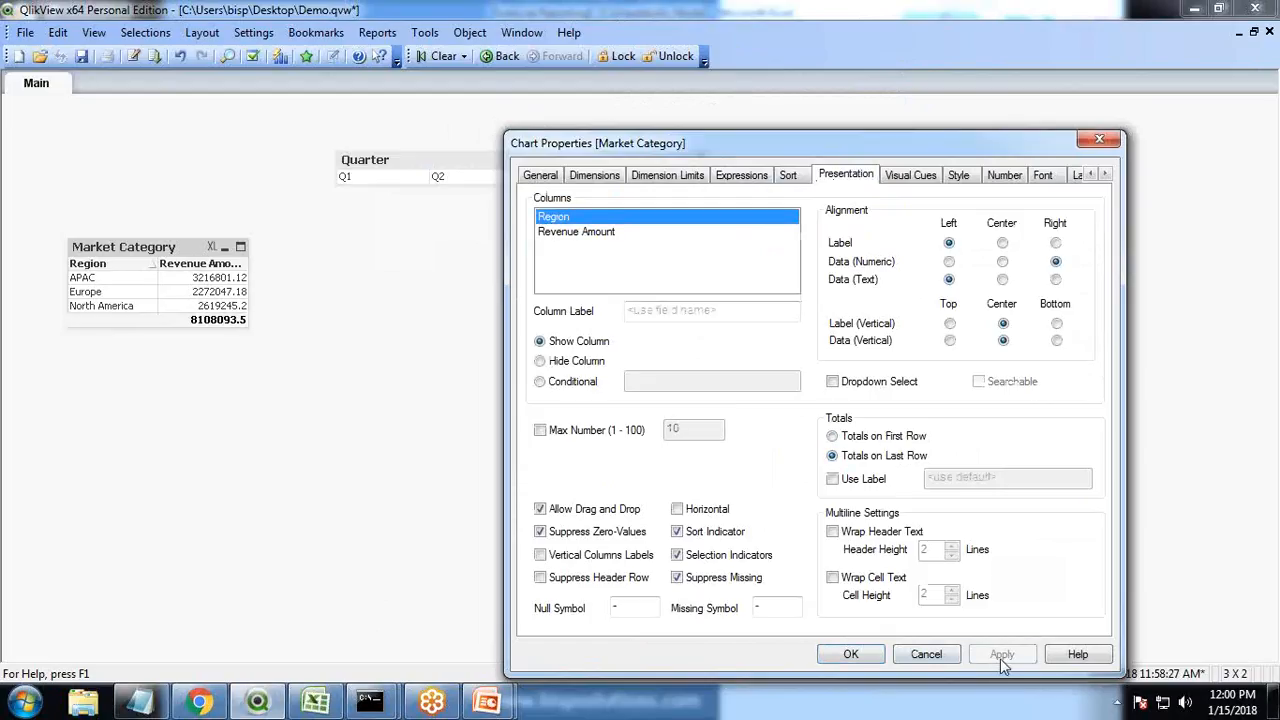
# Format Revenue Amount as Money with the pattern $#,##0;($#,##0)
pyautogui.click(1003, 176)
pyautogui.click(704, 307)
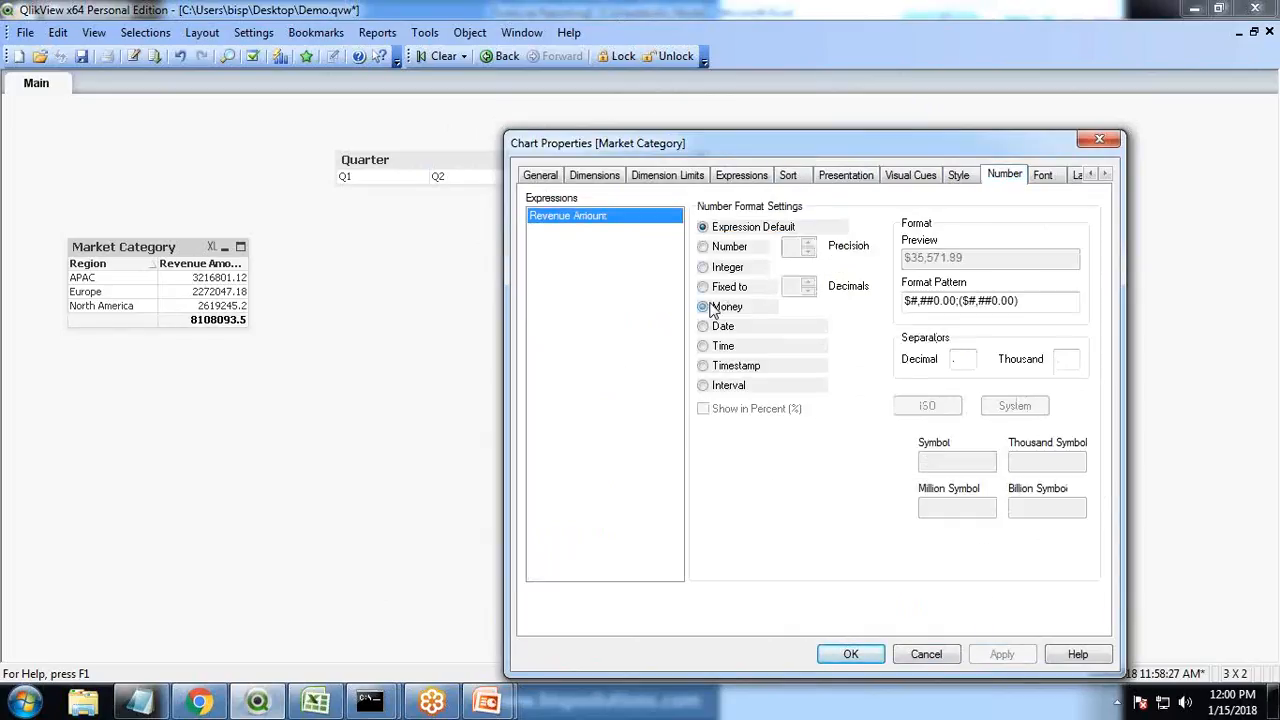
pyautogui.click(961, 302)
pyautogui.press('BackSpace')
pyautogui.press('BackSpace')
pyautogui.press('BackSpace')
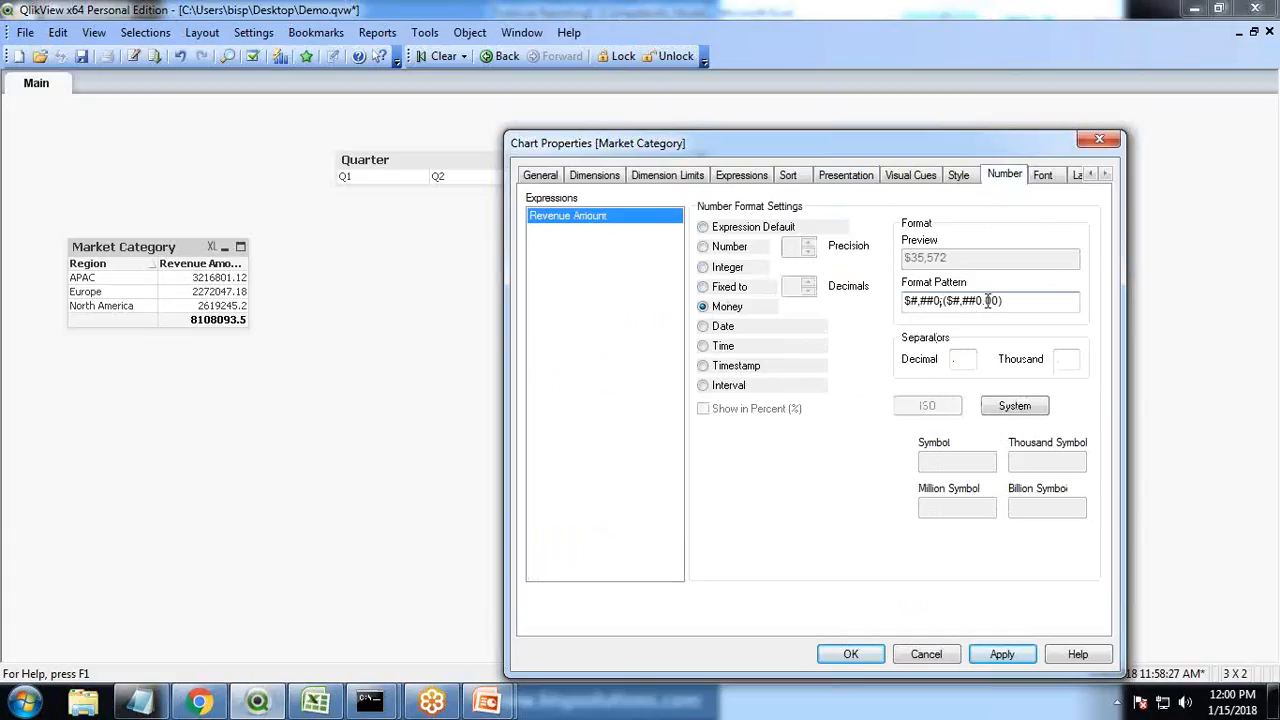
pyautogui.press('BackSpace')
pyautogui.press('BackSpace')
pyautogui.press('BackSpace')
pyautogui.click(1002, 656)
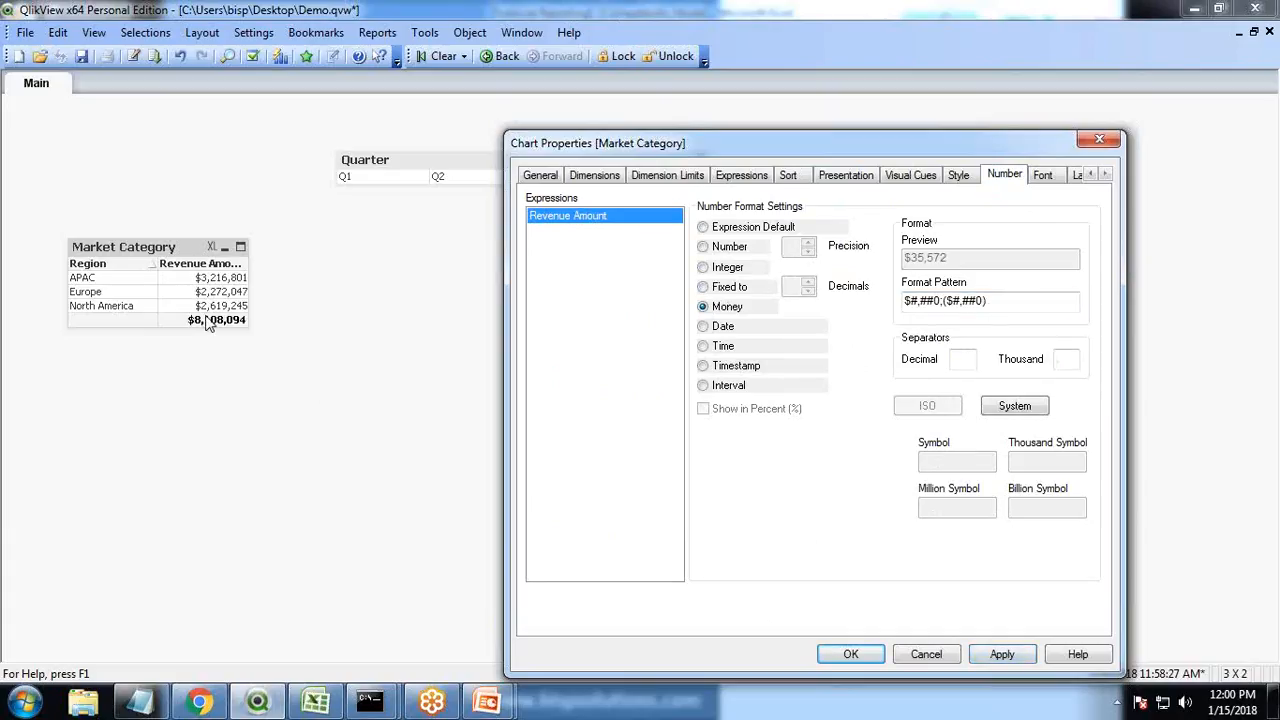
# Turn on header text wrapping for the chart columns
pyautogui.click(846, 175)
pyautogui.click(833, 532)
pyautogui.click(1002, 655)
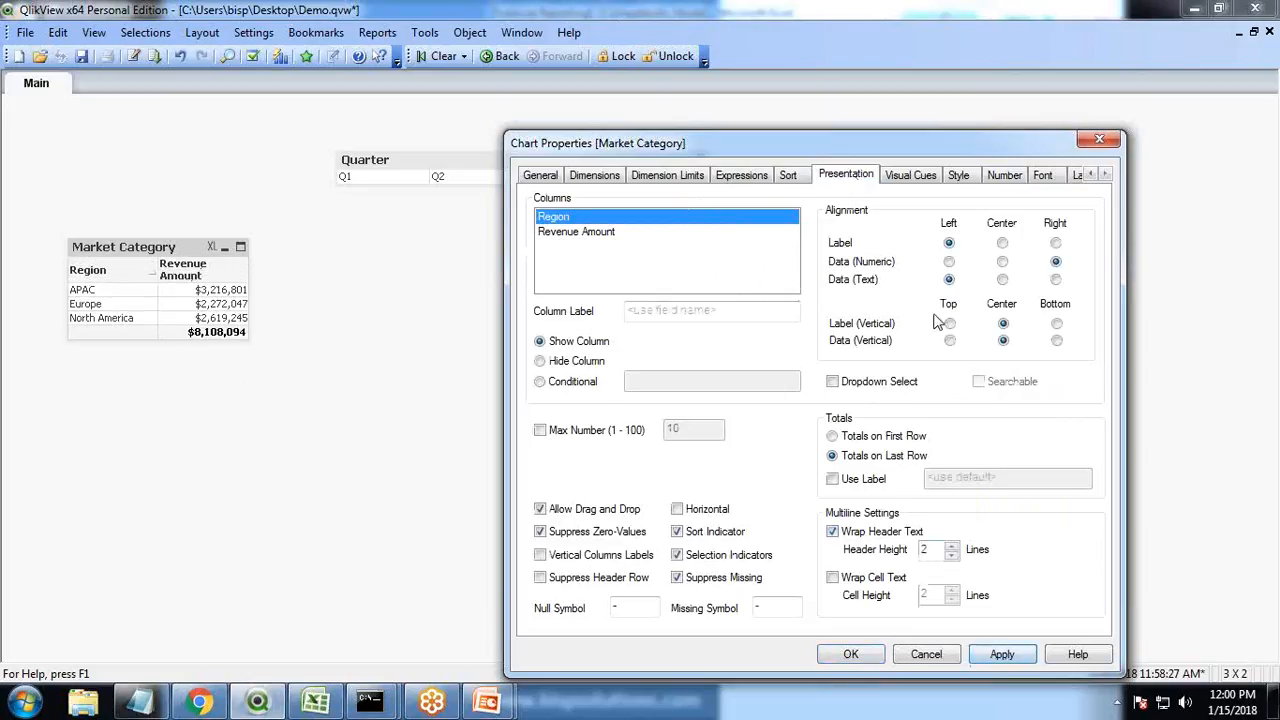
# Center-align the Region and Revenue Amount column labels and the Region values
pyautogui.click(1002, 243)
pyautogui.click(596, 238)
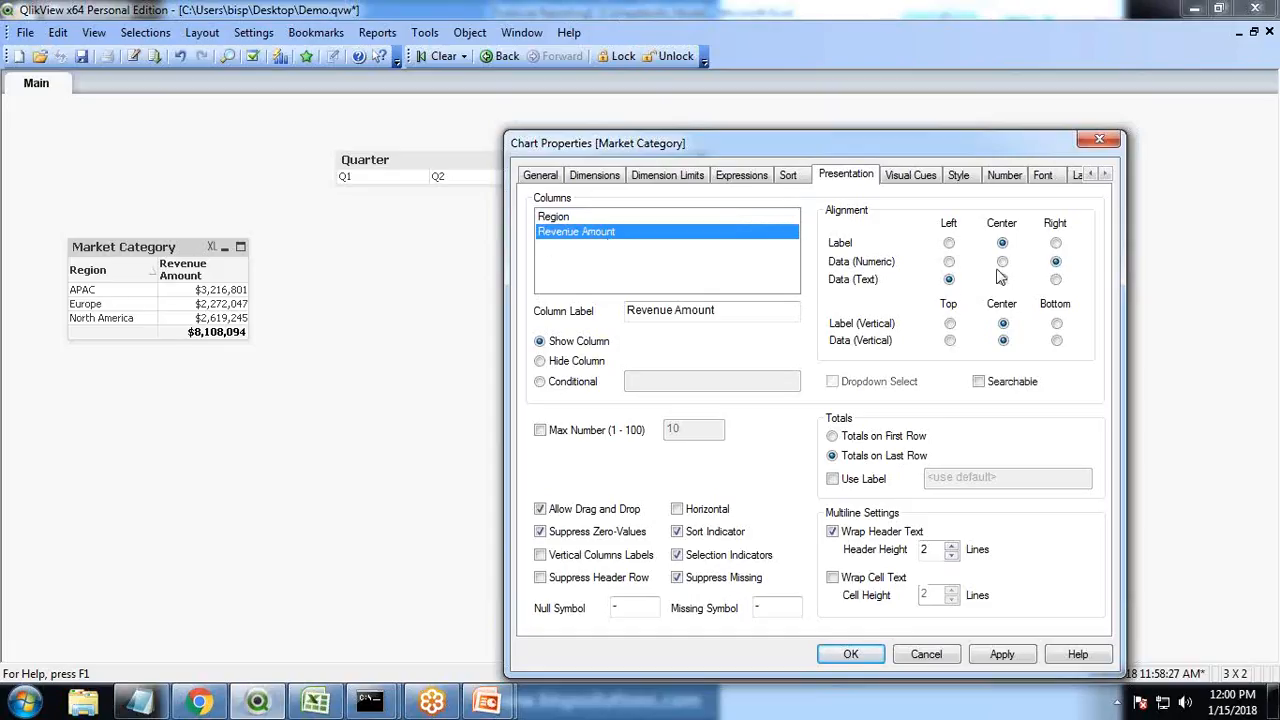
pyautogui.click(1002, 655)
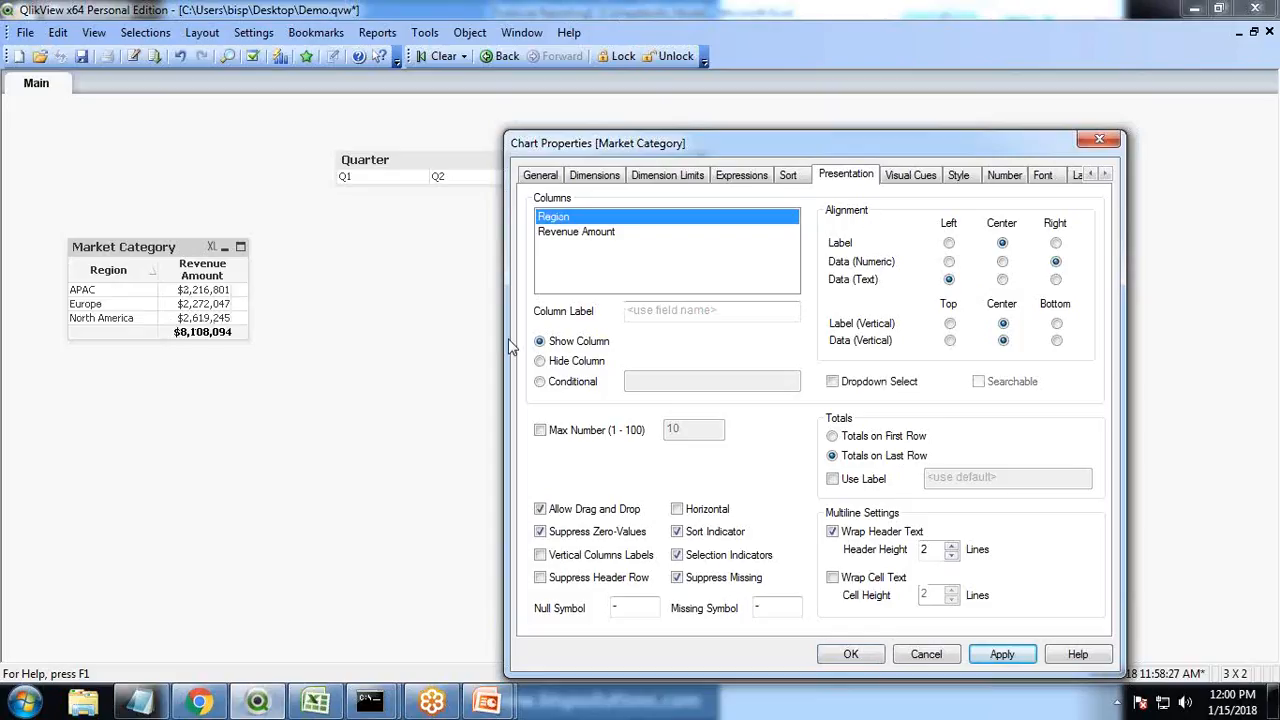
pyautogui.click(1009, 657)
pyautogui.click(1002, 280)
pyautogui.click(1010, 660)
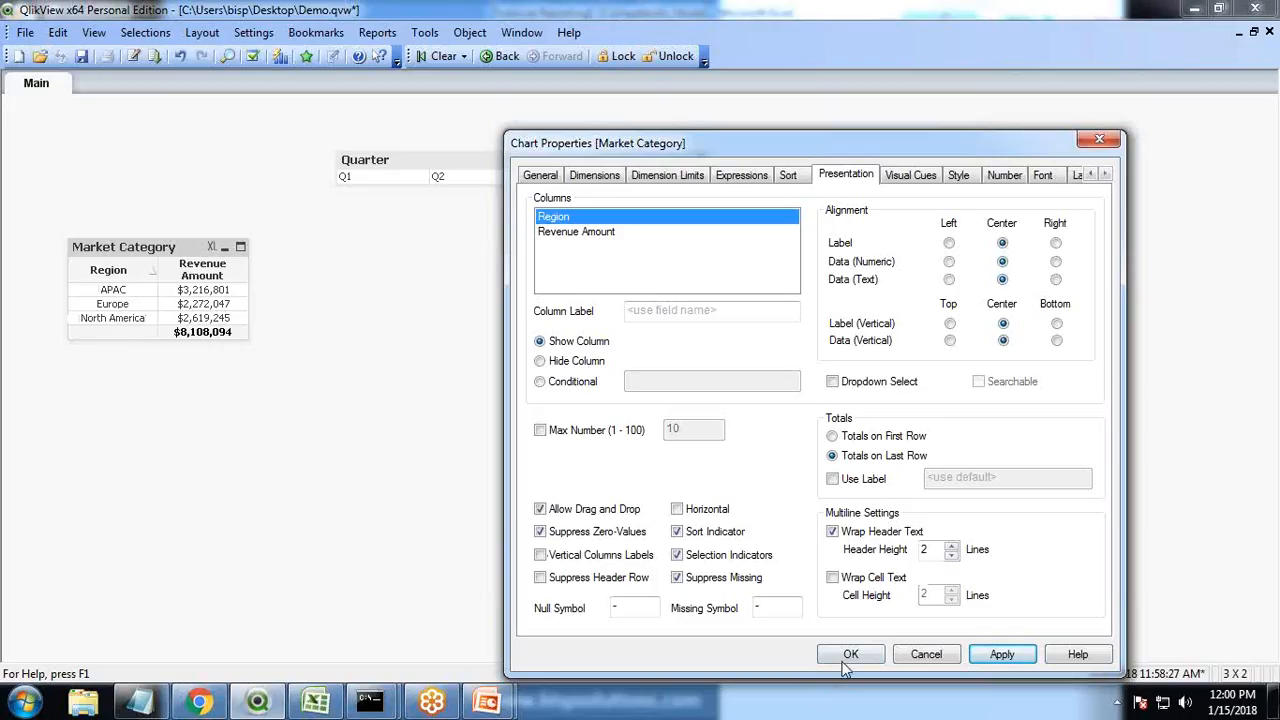
# Add a second Sum(Revenue) expression shown as relative to the total
pyautogui.click(316, 703)
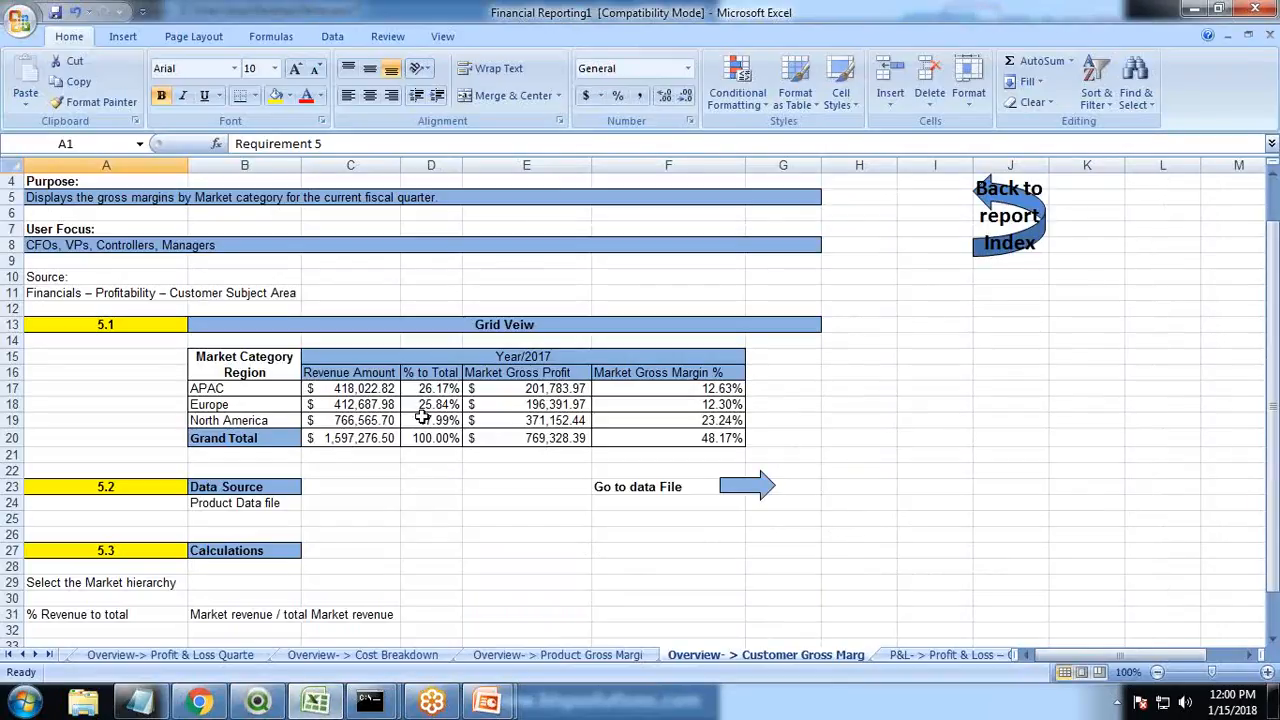
pyautogui.scroll(-1, 430, 522)
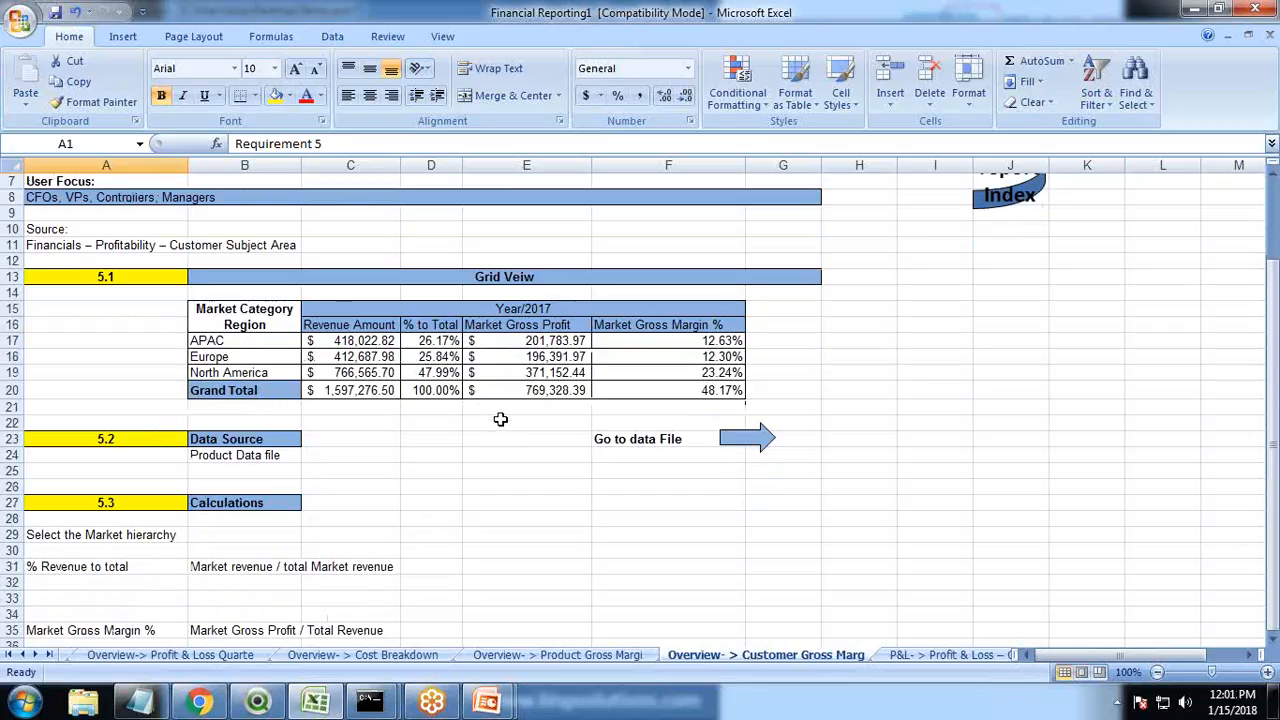
pyautogui.hotkey('alt', 'Tab')
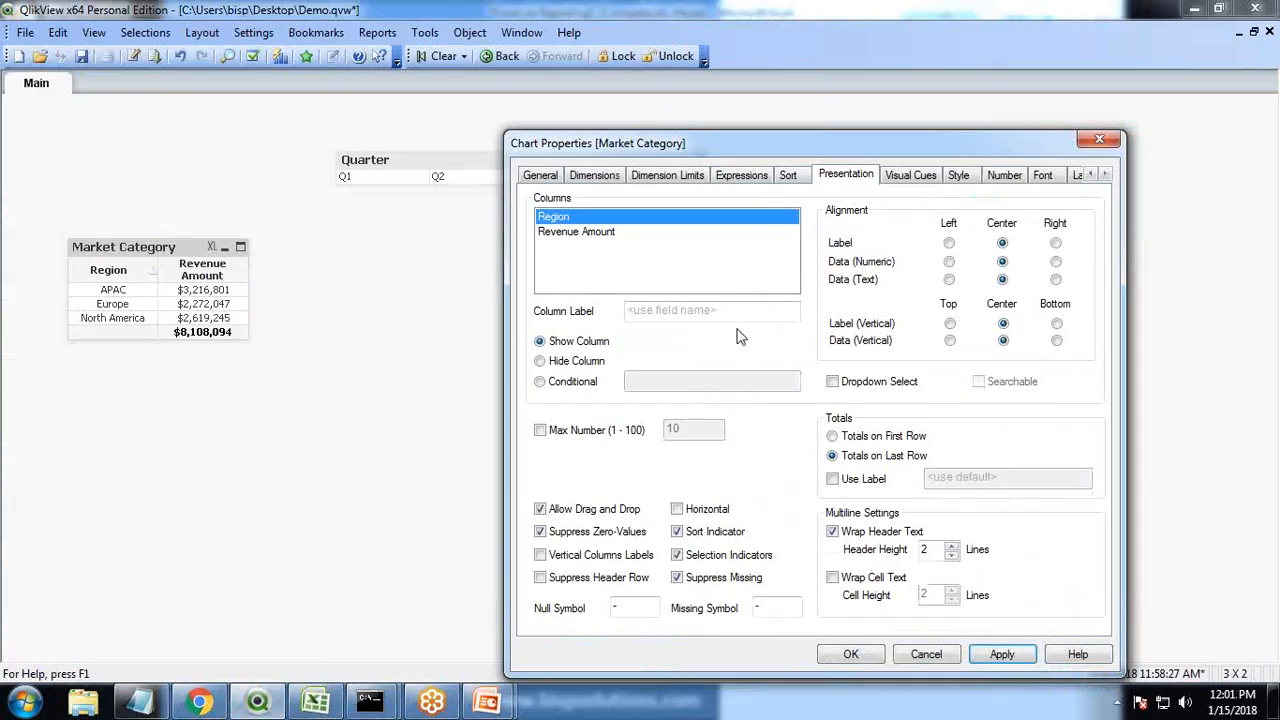
pyautogui.click(741, 178)
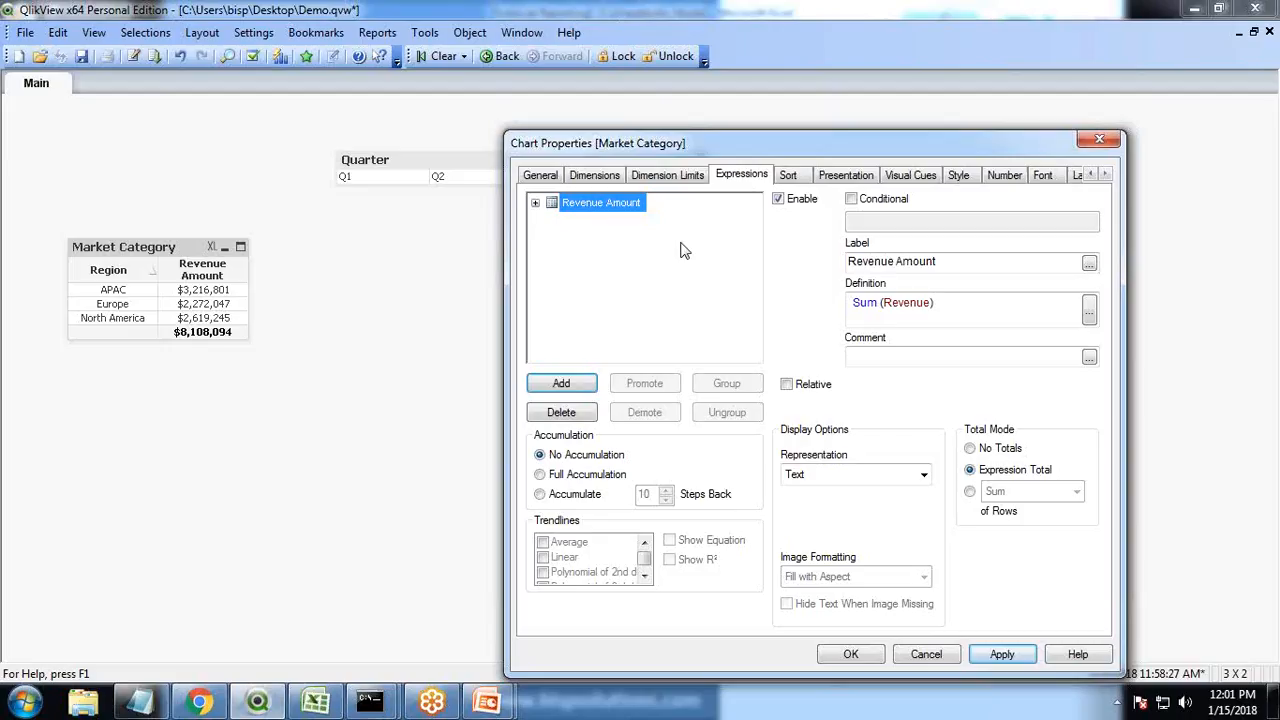
pyautogui.click(561, 391)
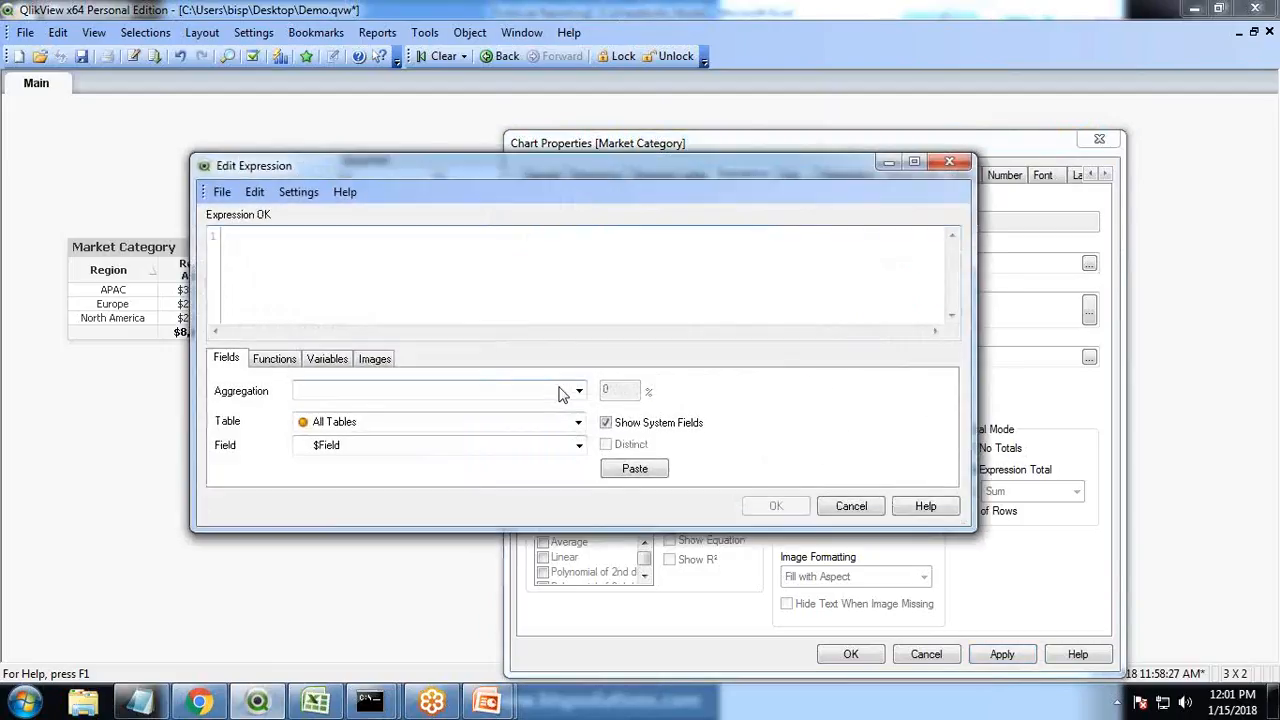
pyautogui.click(360, 390)
pyautogui.click(321, 617)
pyautogui.click(371, 446)
pyautogui.click(330, 384)
pyautogui.click(634, 468)
pyautogui.click(776, 507)
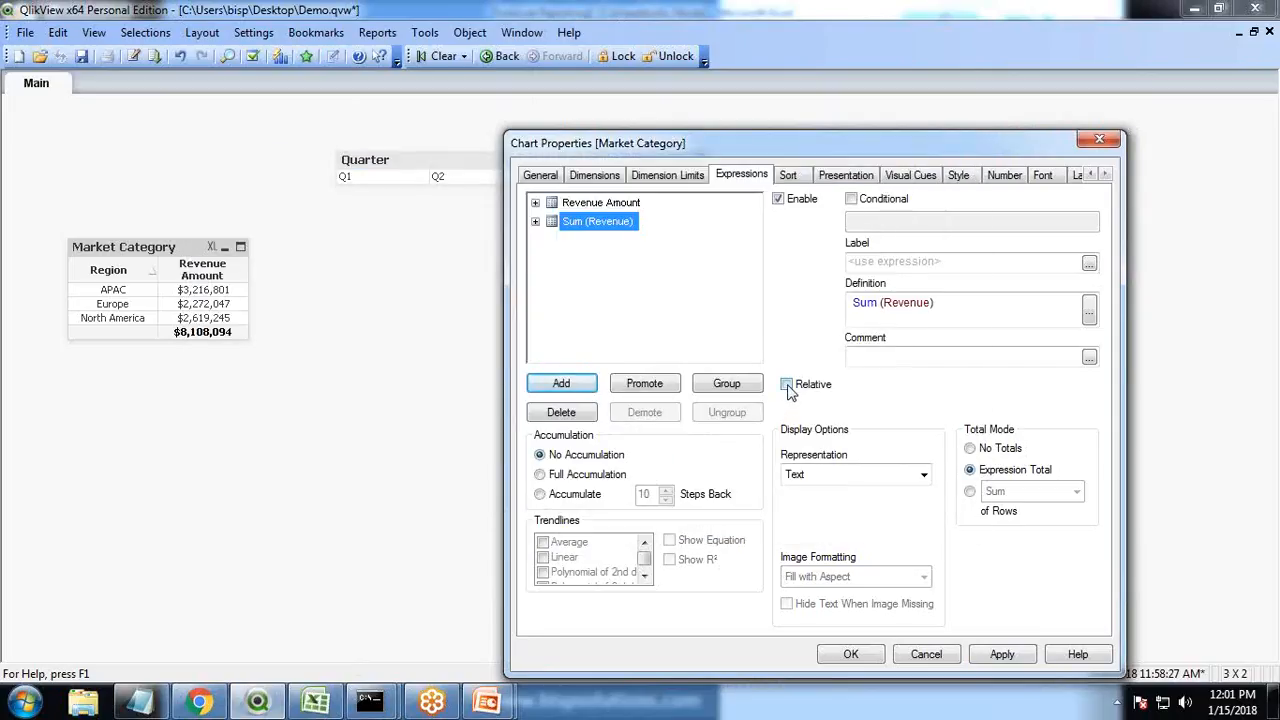
pyautogui.click(1002, 654)
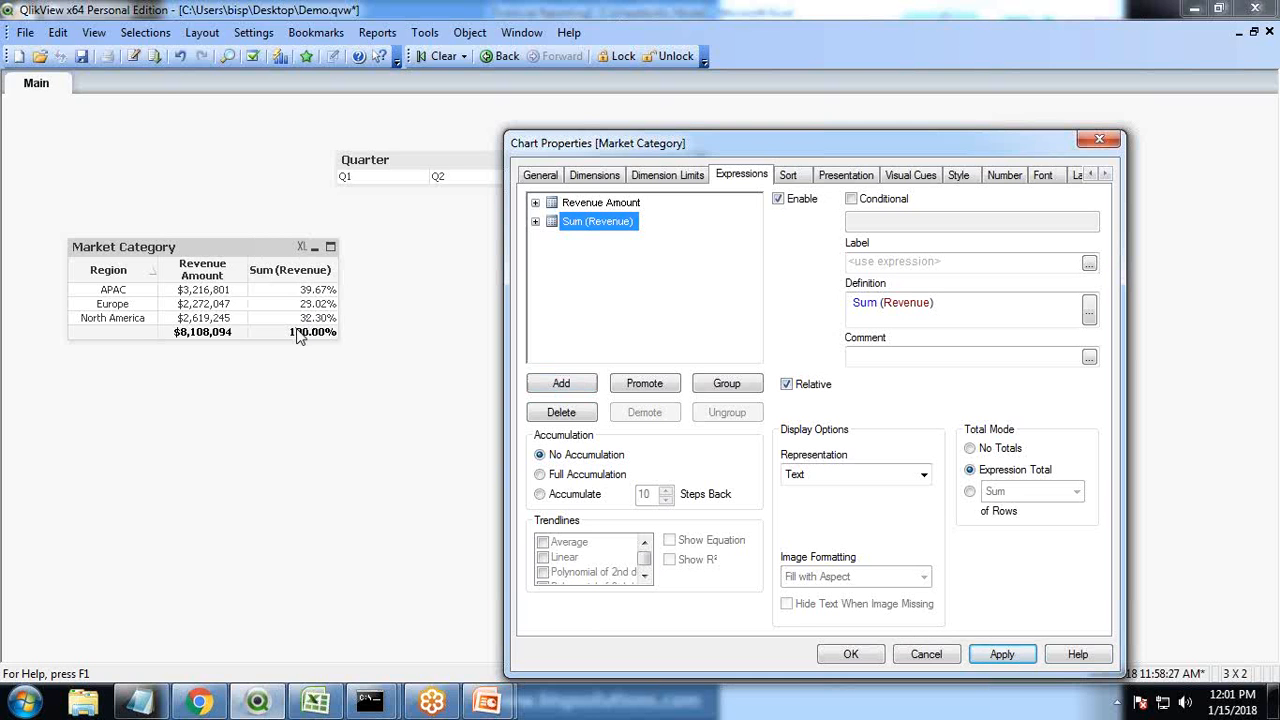
# Label the second expression % Revenue Total
pyautogui.hotkey('alt', 'Tab')
pyautogui.hotkey('alt', 'Tab')
pyautogui.hotkey('alt', 'Tab')
pyautogui.hotkey('alt', 'Tab')
pyautogui.click(916, 270)
pyautogui.write('% Revenue Totakl')
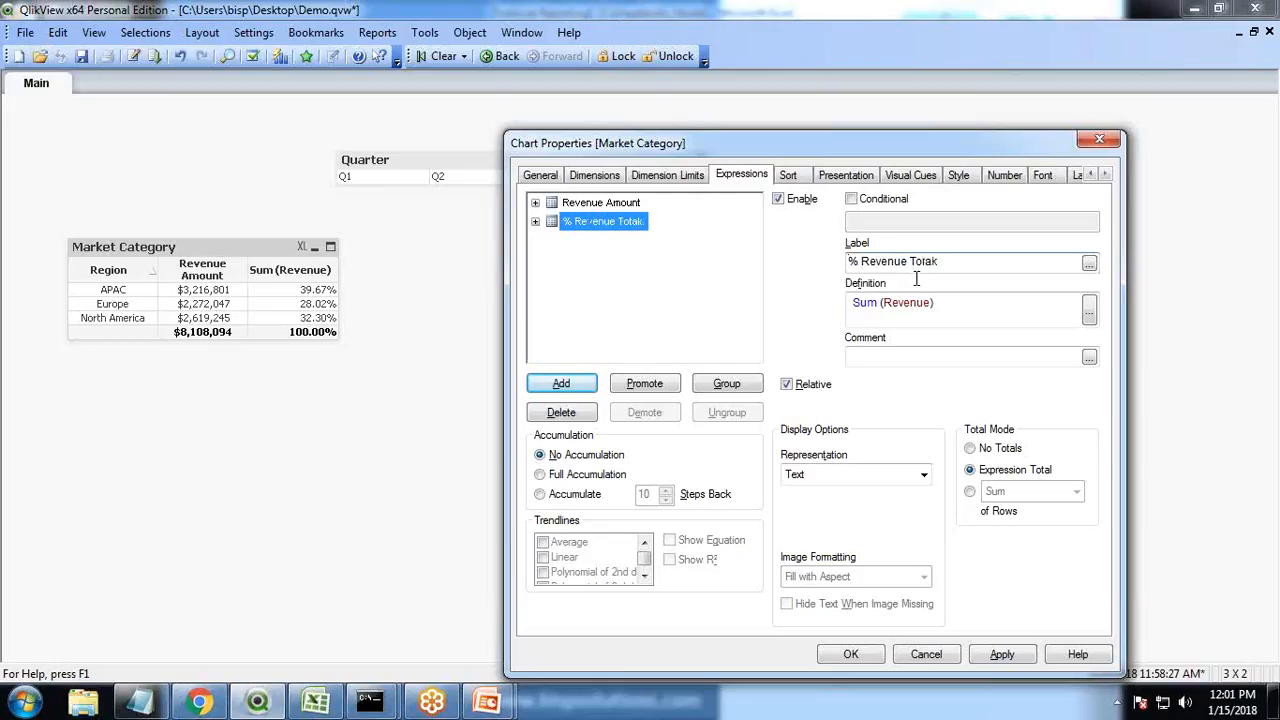
pyautogui.click(1003, 655)
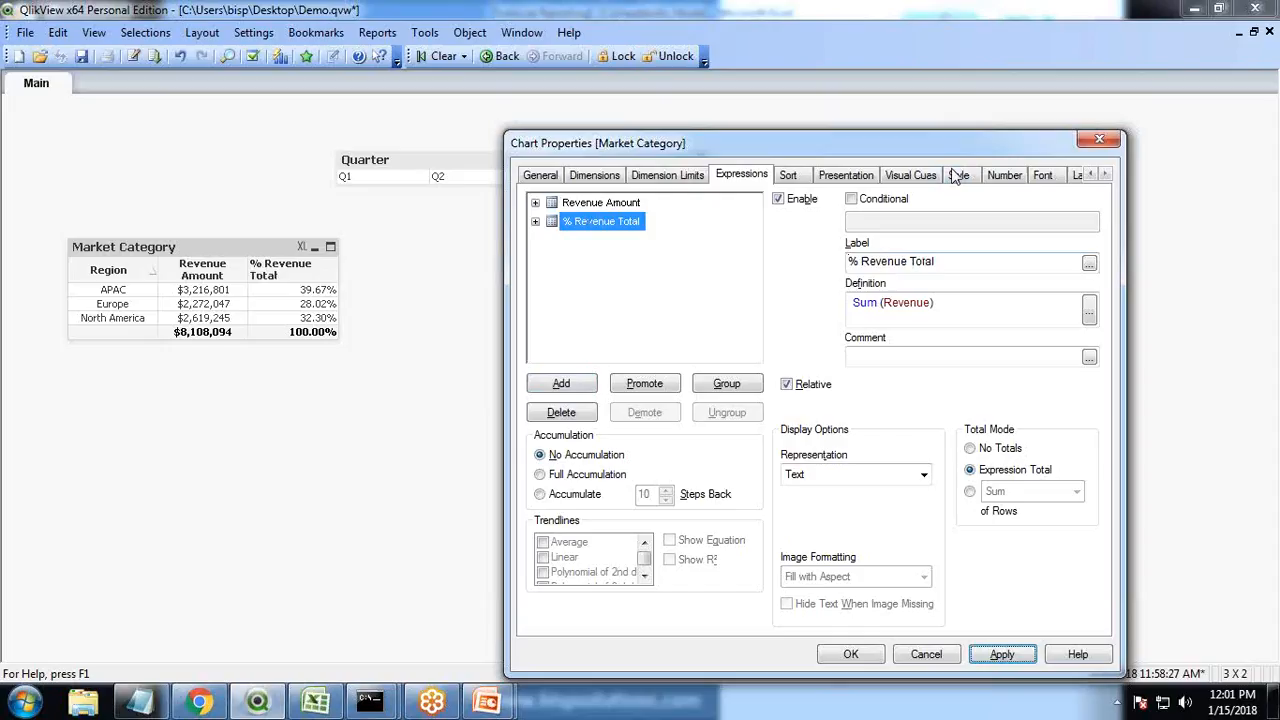
# Center-align the % Revenue Total column's label and values and close the chart properties
pyautogui.click(1005, 176)
pyautogui.click(850, 176)
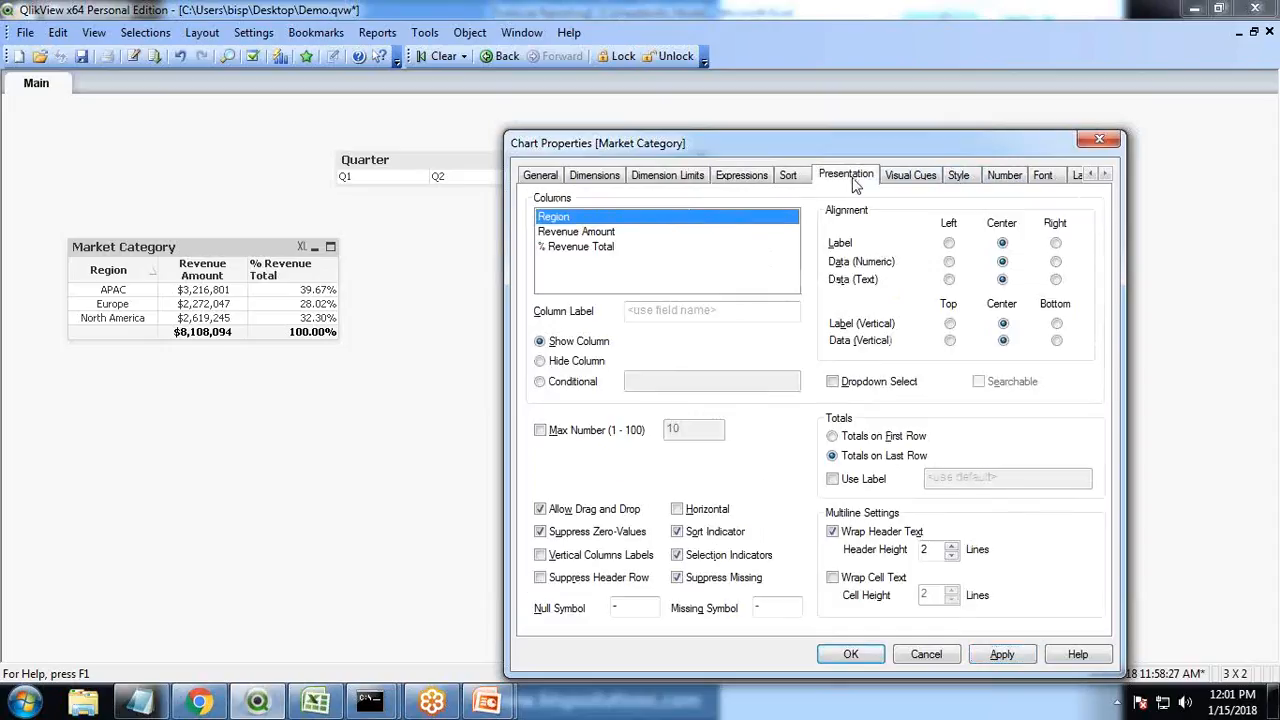
pyautogui.click(583, 247)
pyautogui.click(1003, 244)
pyautogui.click(1003, 262)
pyautogui.click(1002, 654)
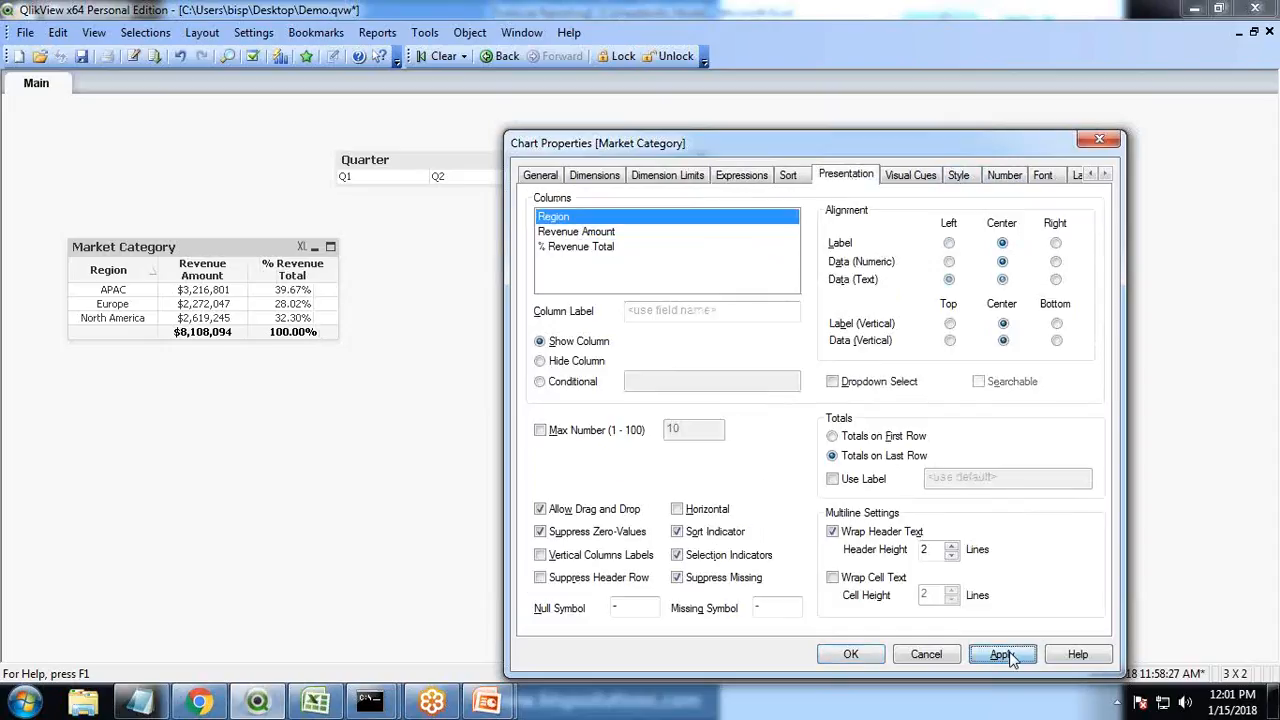
pyautogui.click(851, 653)
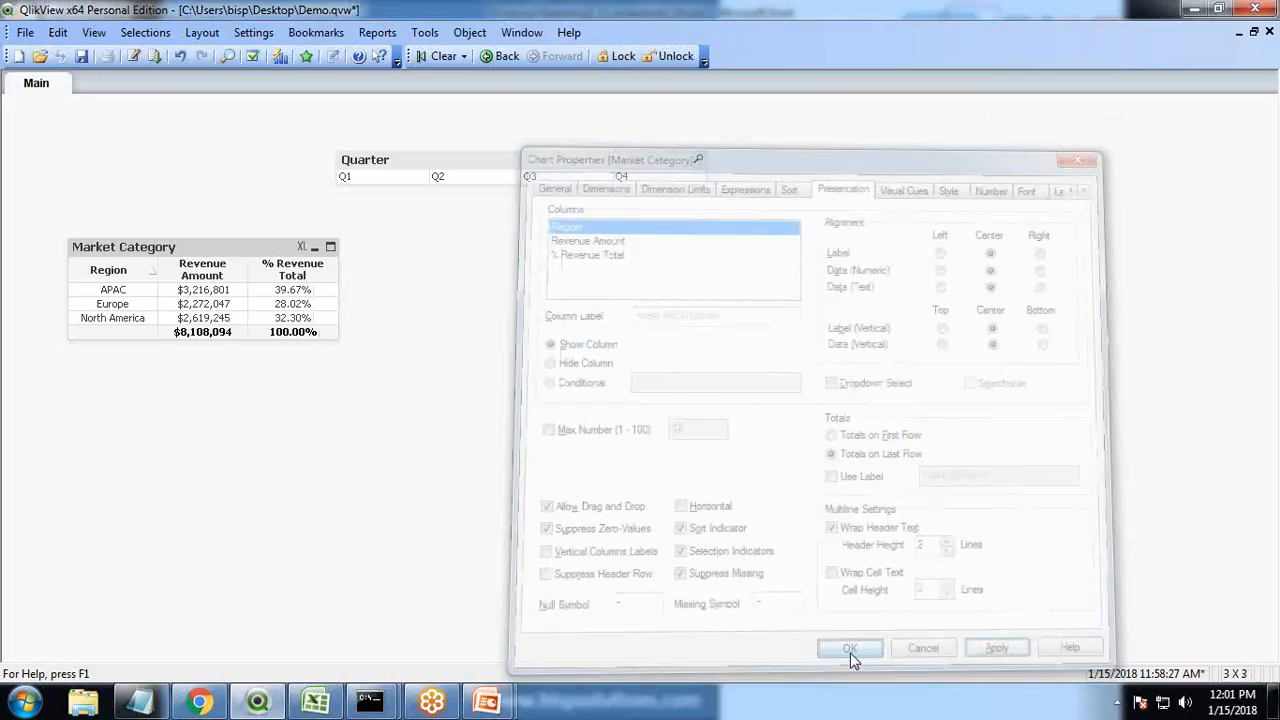
# Add a new chart expression summing the Gross profit field
pyautogui.hotkey('alt', 'Tab')
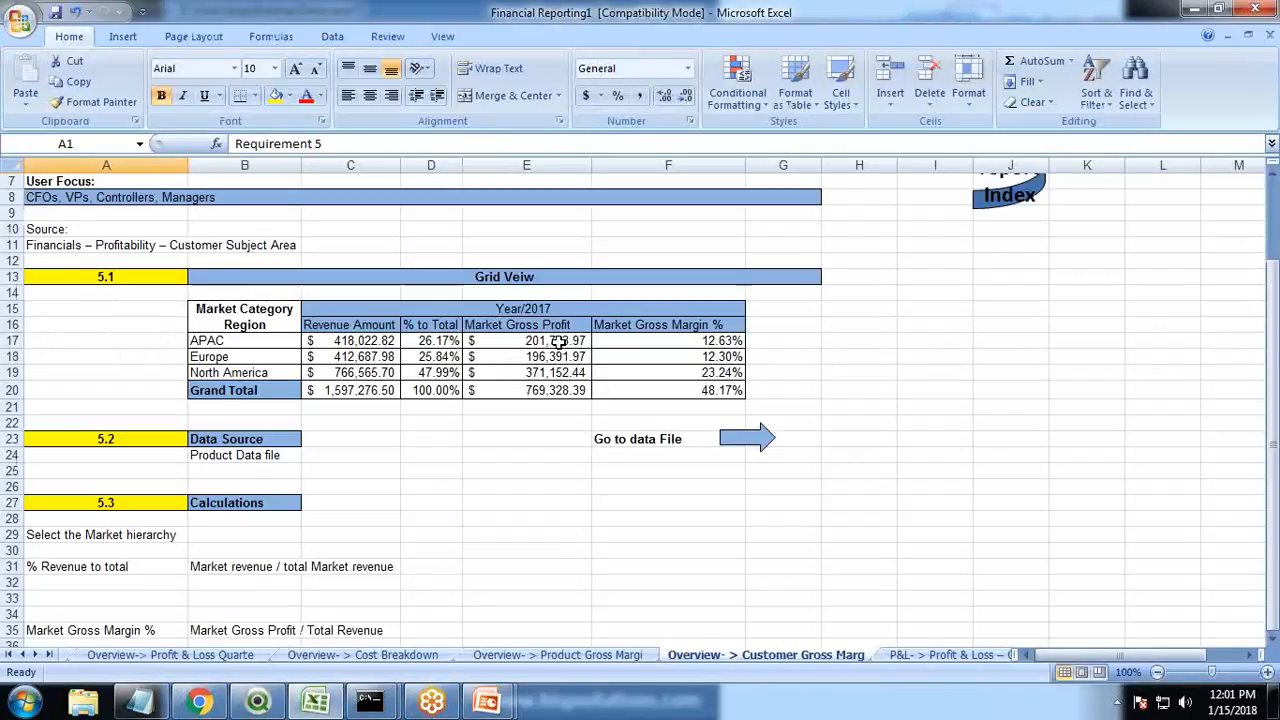
pyautogui.hotkey('alt', 'Tab')
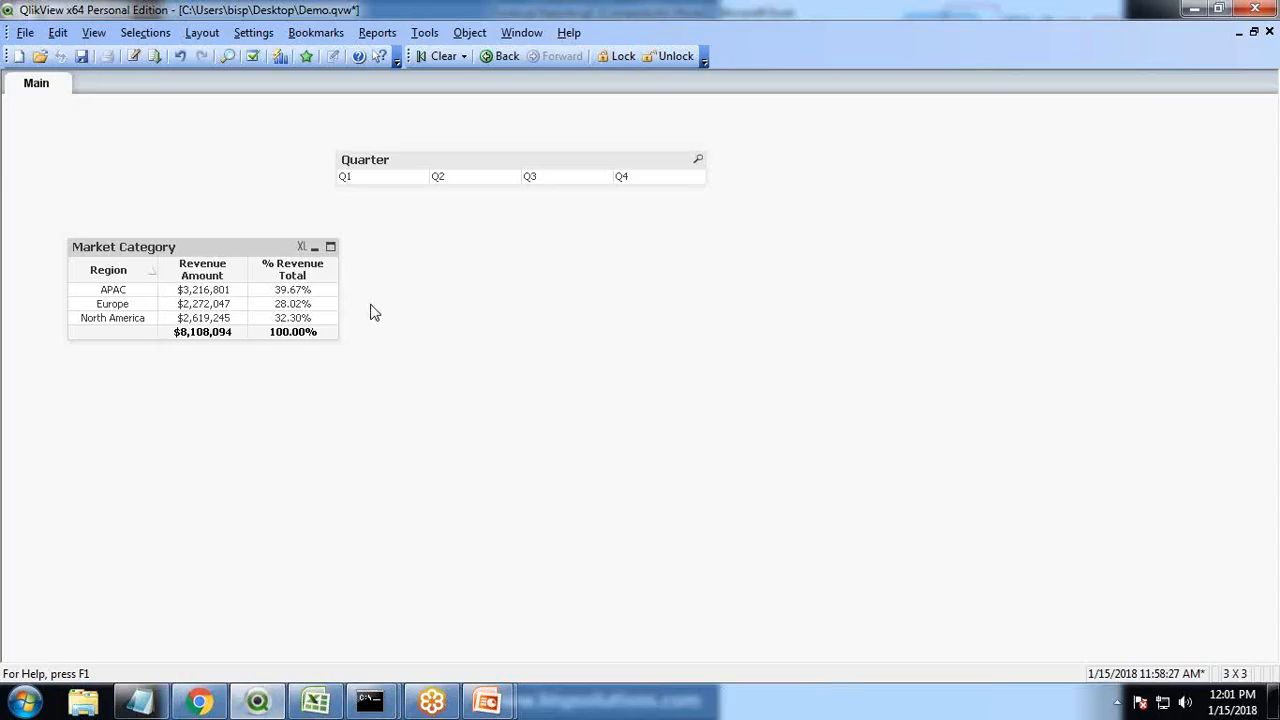
pyautogui.rightClick(218, 252)
pyautogui.click(255, 256)
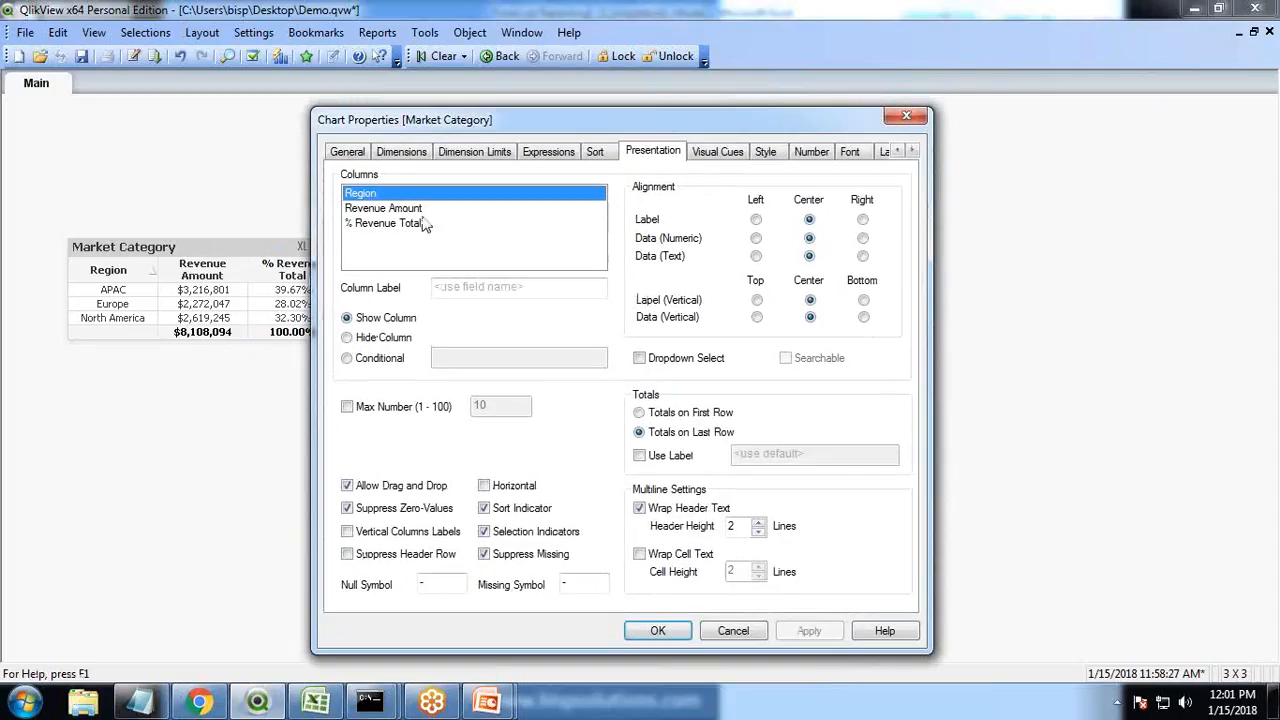
pyautogui.click(562, 156)
pyautogui.click(369, 361)
pyautogui.click(336, 393)
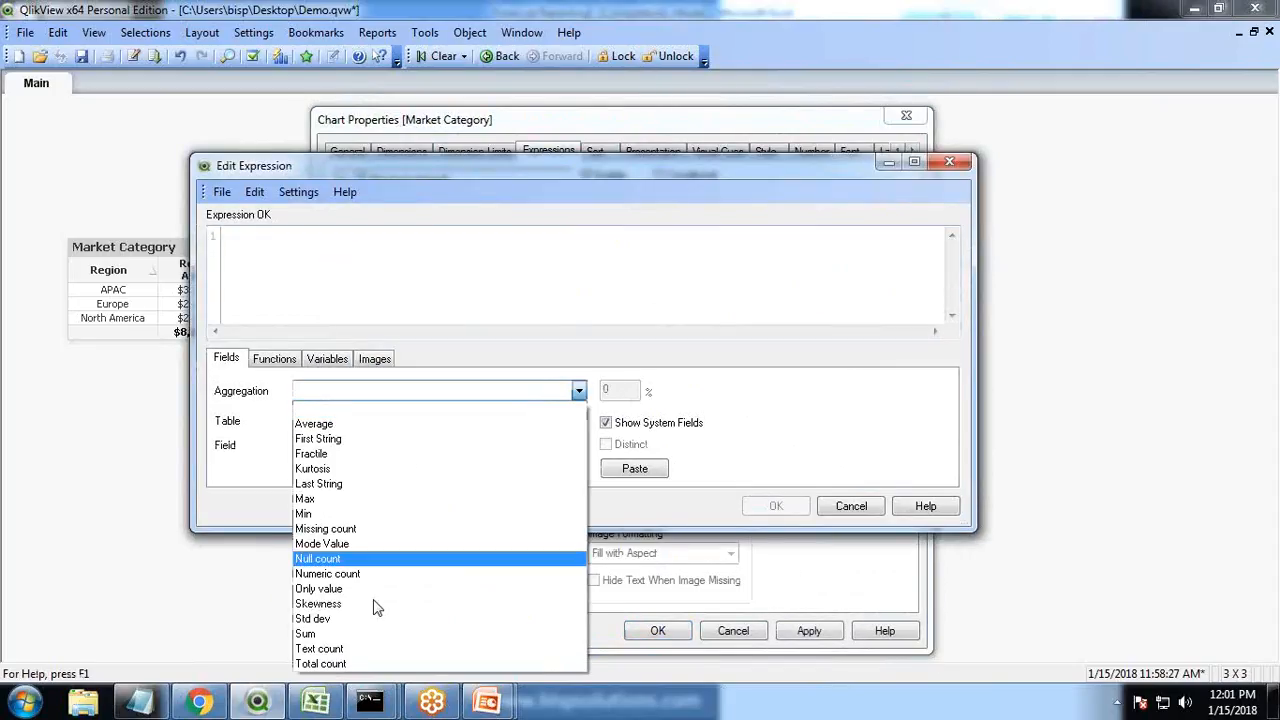
pyautogui.click(310, 618)
pyautogui.click(349, 445)
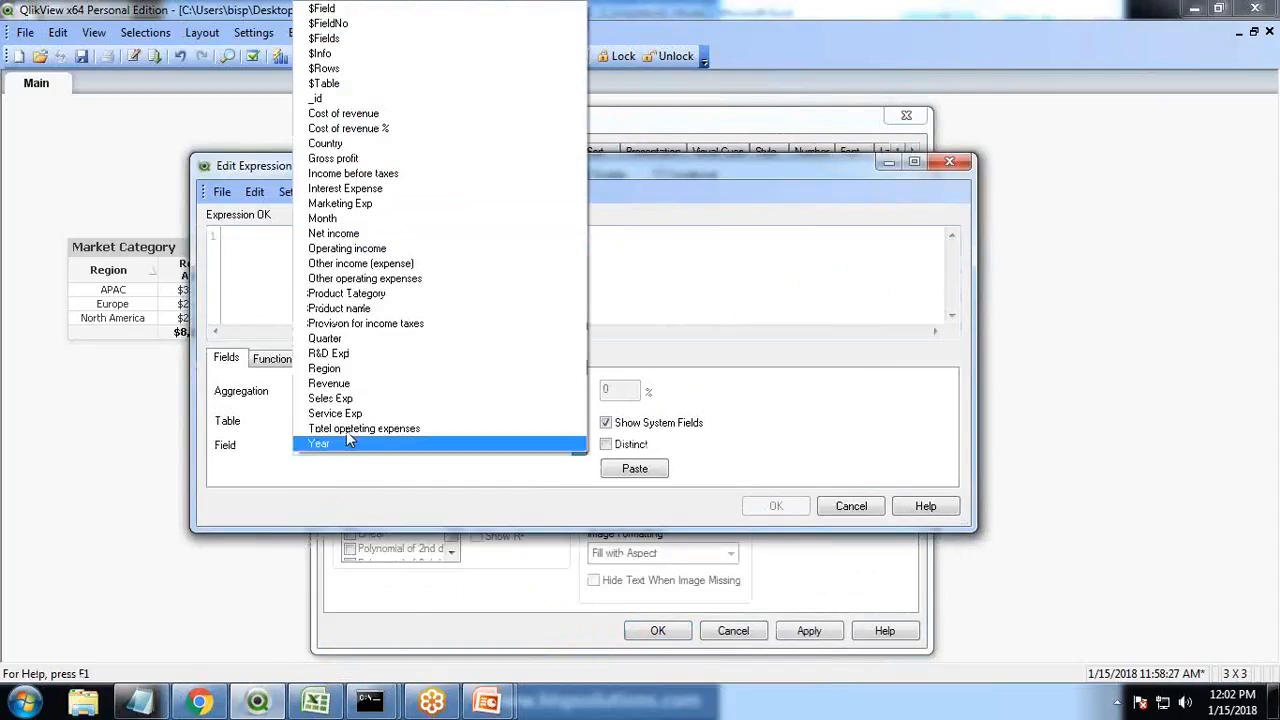
pyautogui.click(345, 159)
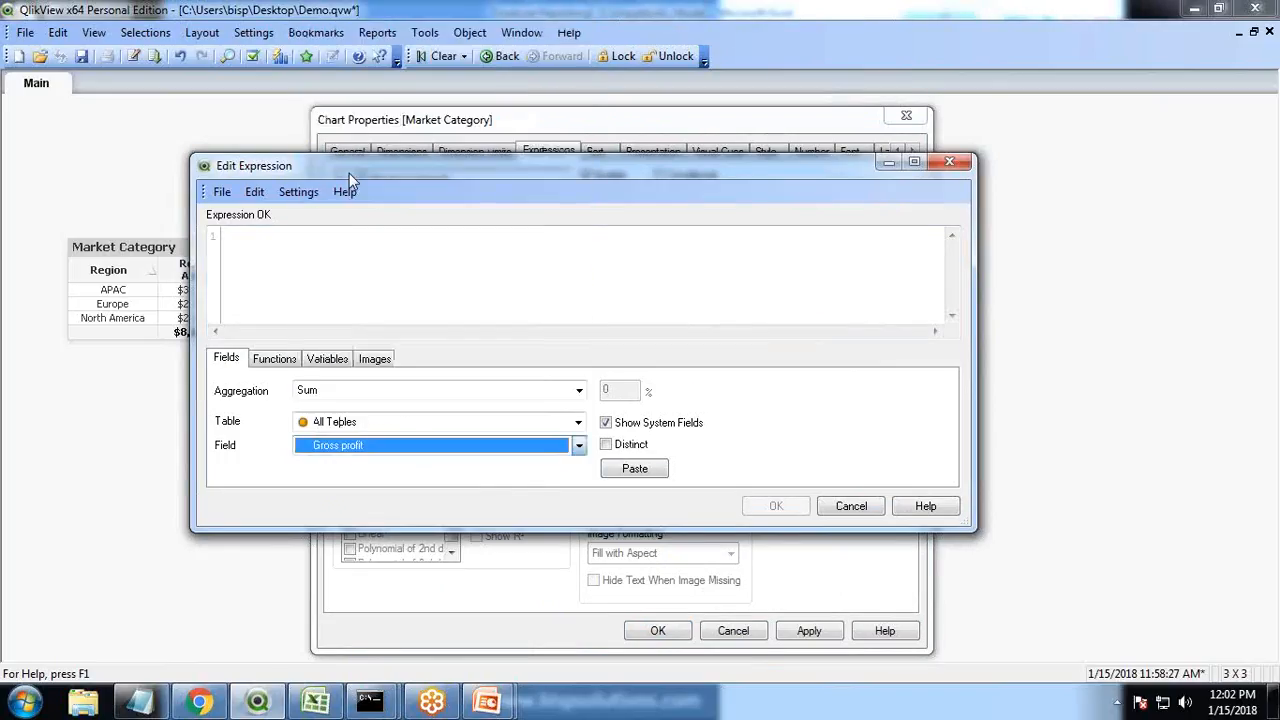
pyautogui.click(634, 468)
pyautogui.click(776, 506)
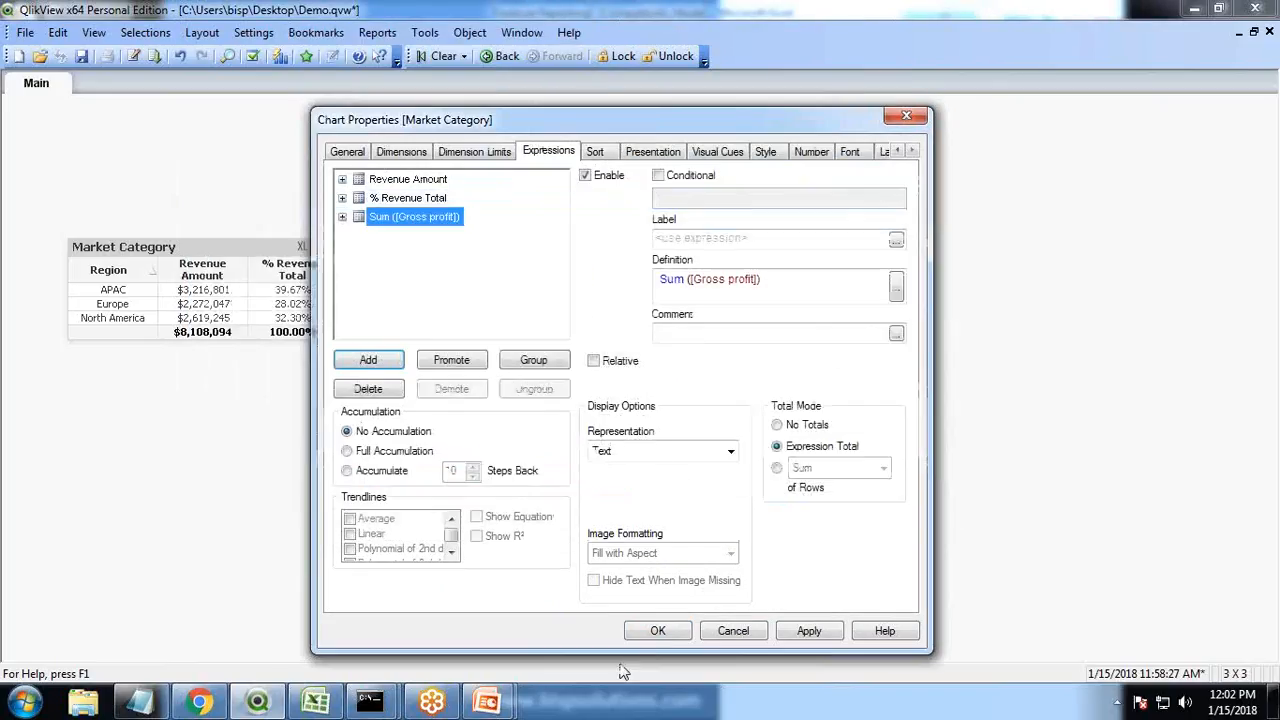
# Review the Market Gross Margin % calculation and grid values in the Excel requirements sheet
pyautogui.click(316, 701)
pyautogui.click(316, 583)
pyautogui.scroll(-2, 605, 288)
pyautogui.click(206, 536)
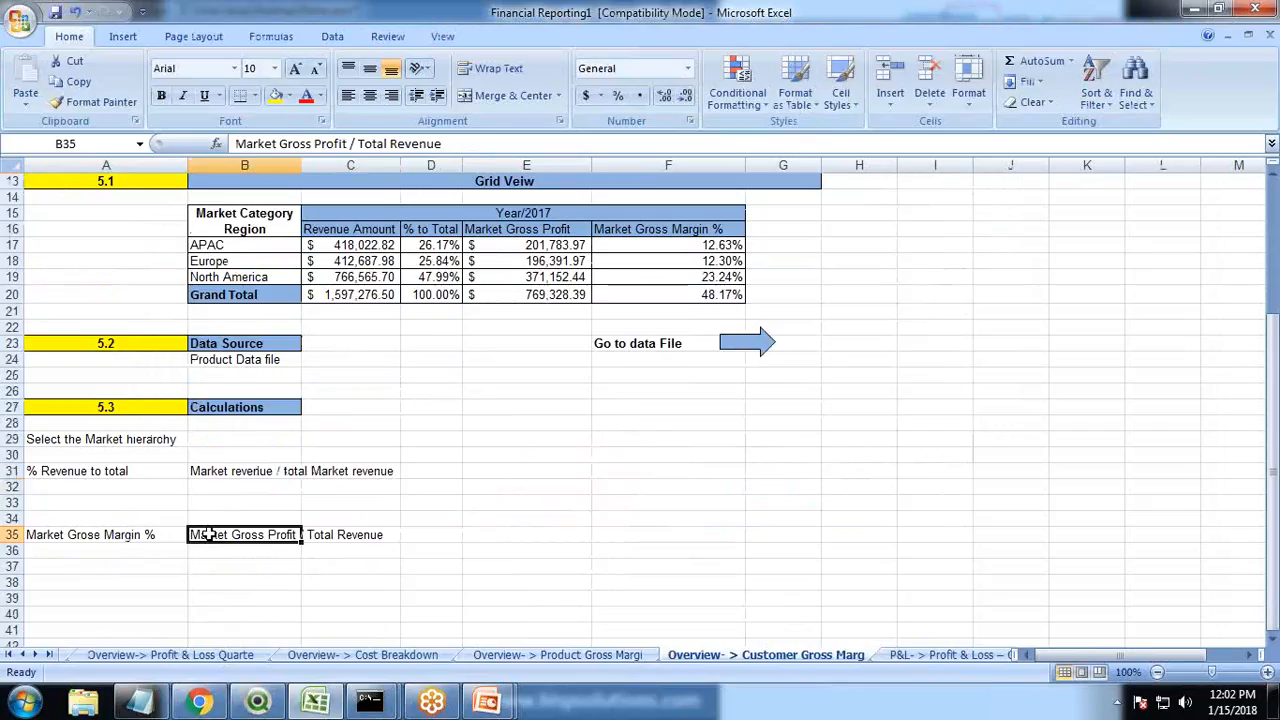
pyautogui.click(324, 537)
pyautogui.press('Left')
pyautogui.click(520, 245)
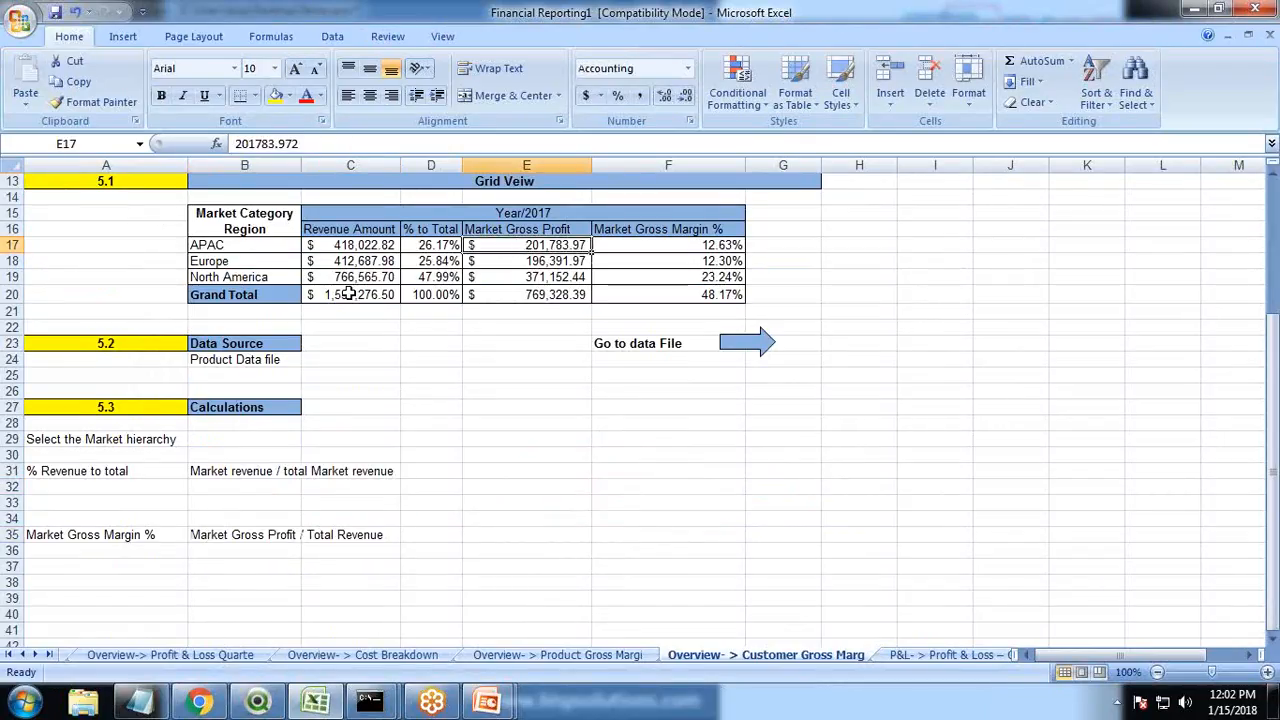
pyautogui.hotkey('alt', 'Tab')
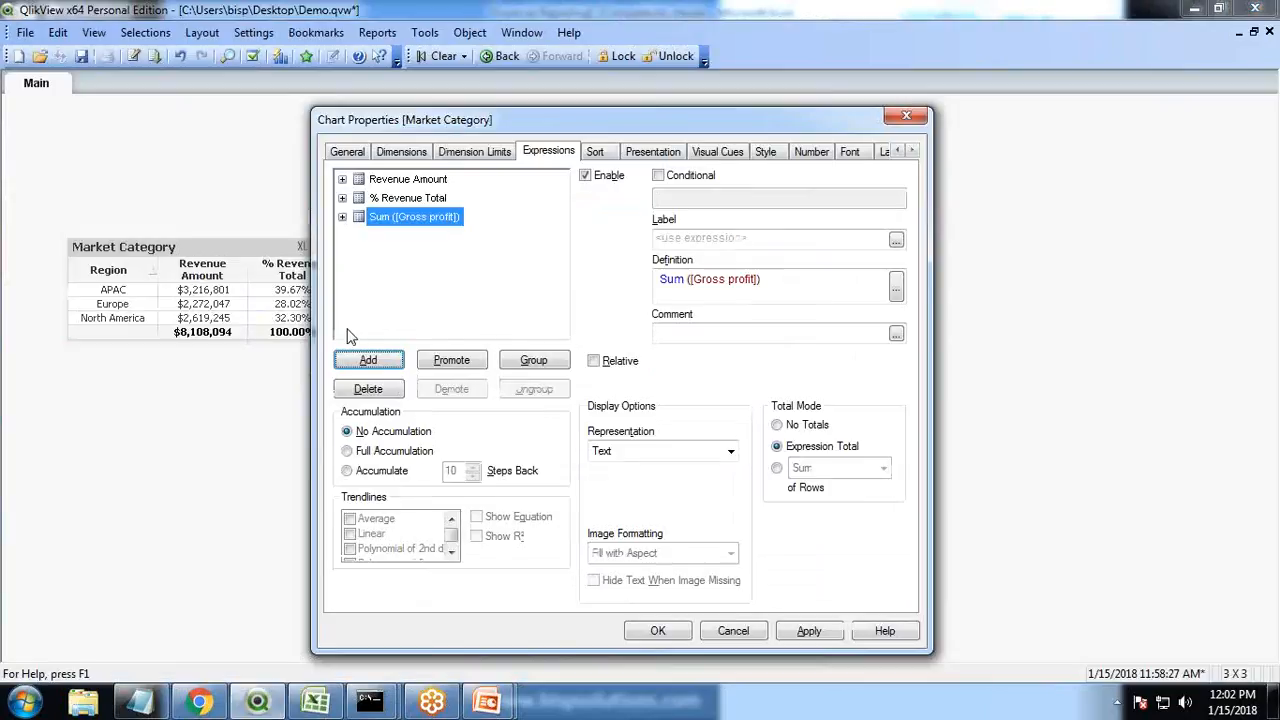
# Add an expression Sum ([Gross profit])/Sum(TOTAL(Revenue)) to the chart
pyautogui.moveTo(430, 120); pyautogui.dragTo(676, 135)
pyautogui.click(614, 380)
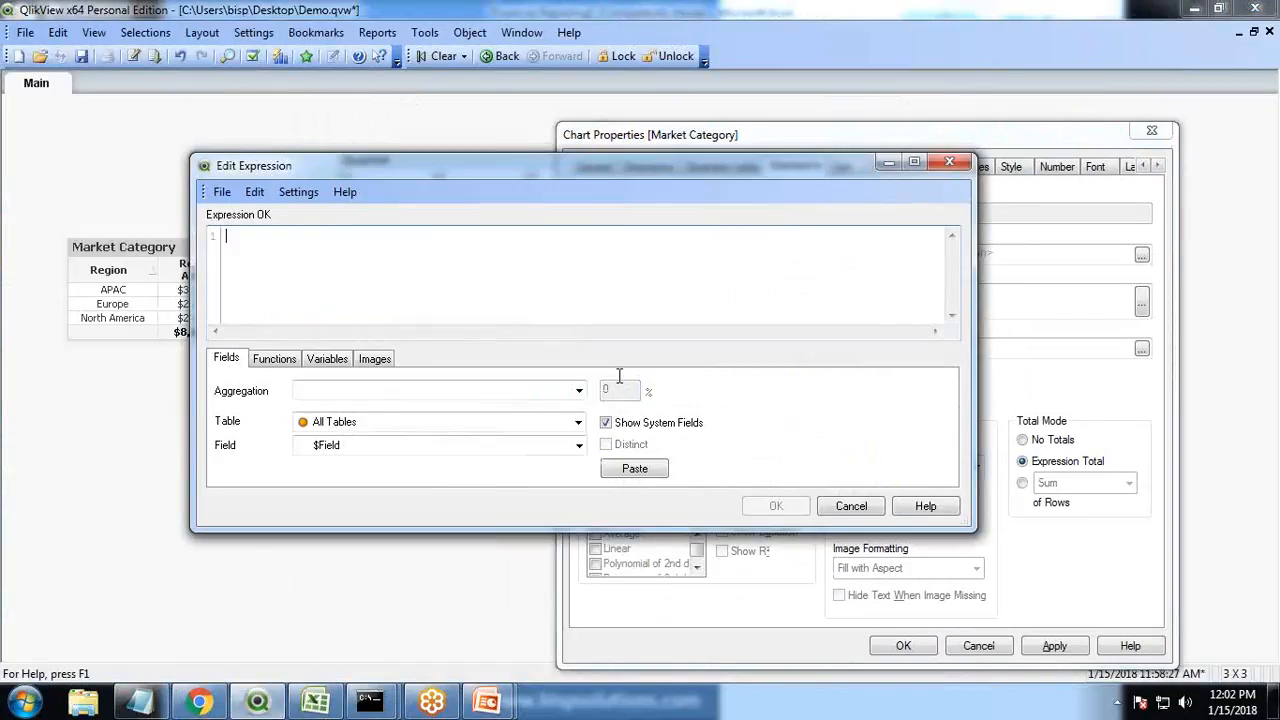
pyautogui.write('sum')
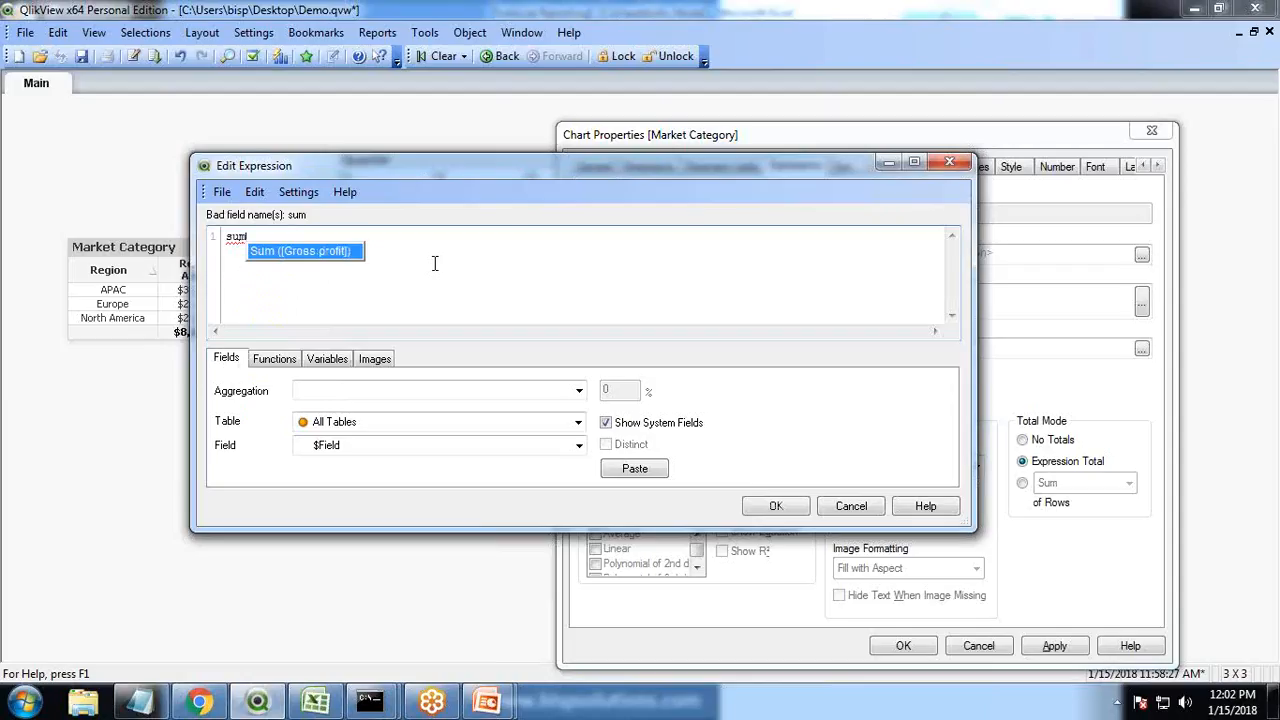
pyautogui.press('Return')
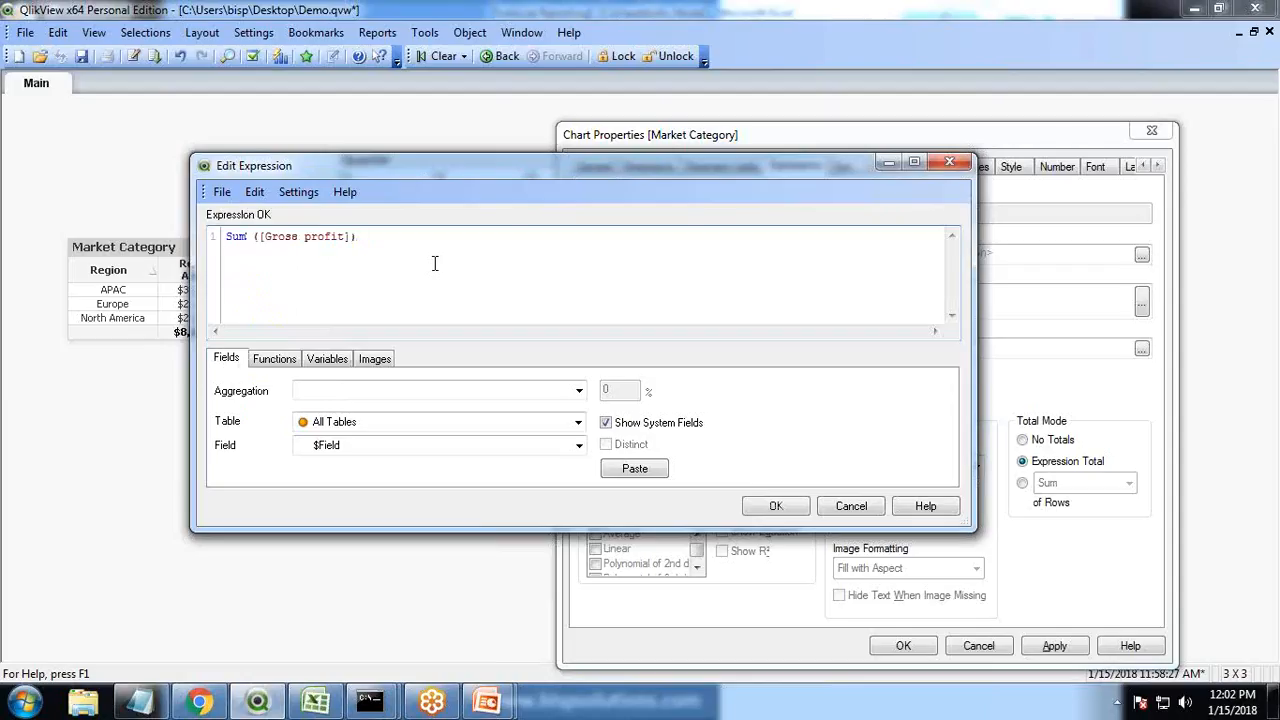
pyautogui.write('/')
pyautogui.write('\\su')
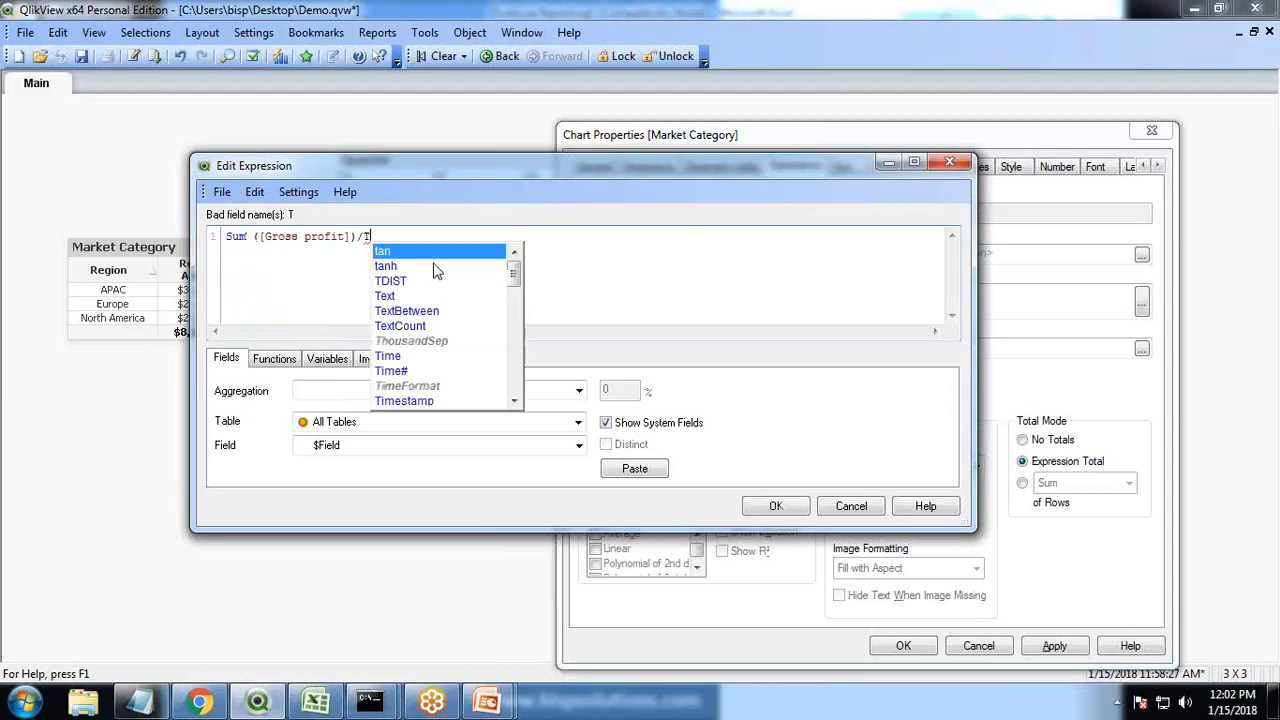
pyautogui.press('BackSpace')
pyautogui.press('BackSpace')
pyautogui.write('sum')
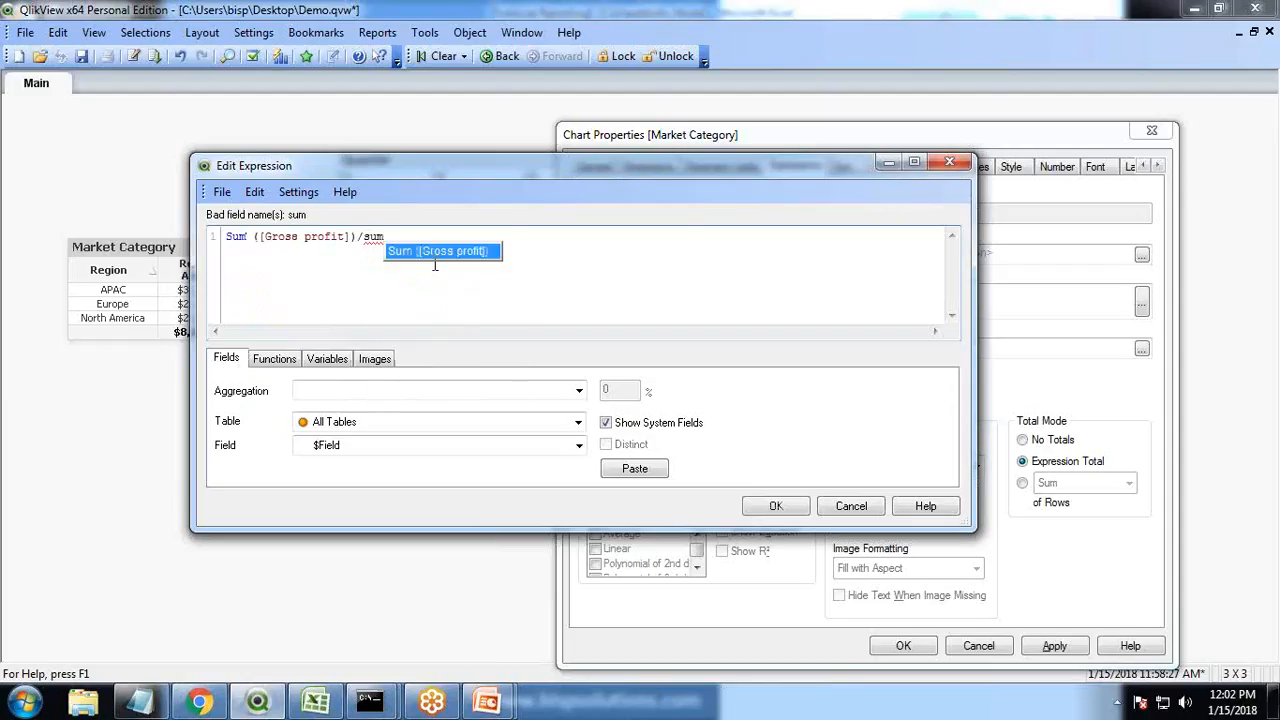
pyautogui.press('BackSpace')
pyautogui.press('Up')
pyautogui.press('Return')
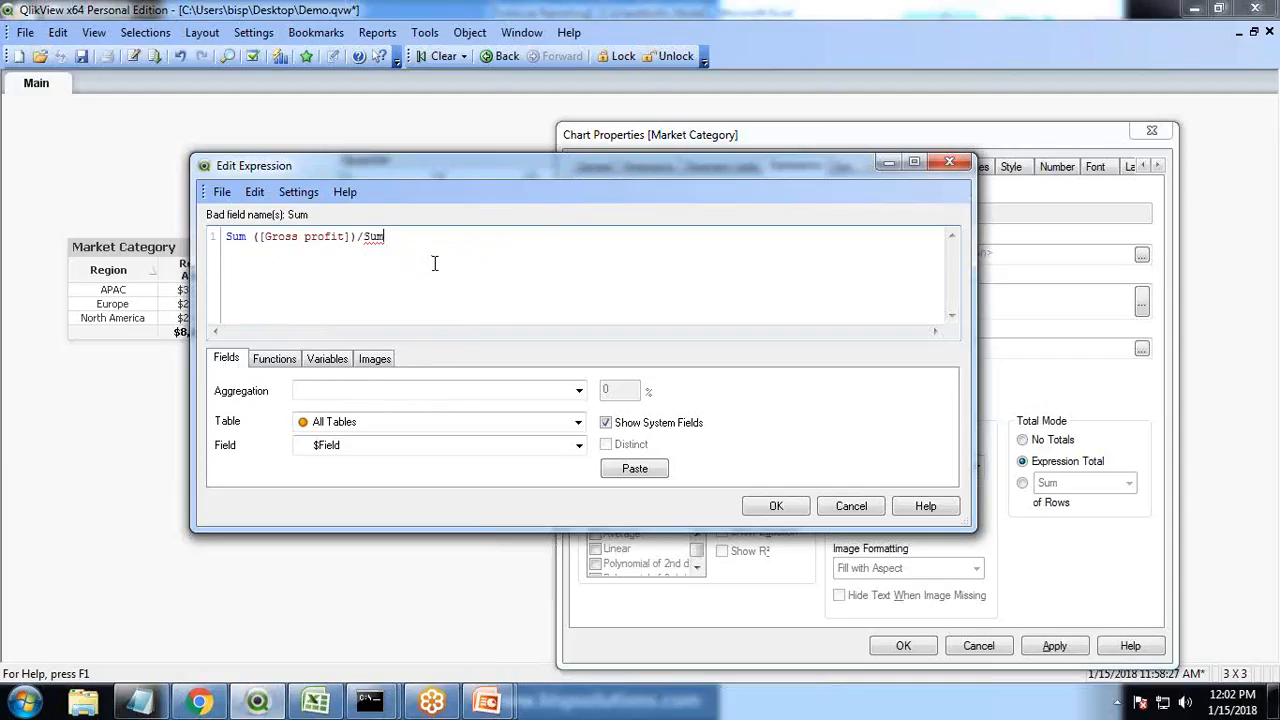
pyautogui.write('(To')
pyautogui.press('Down')
pyautogui.press('Down')
pyautogui.press('Return')
pyautogui.write('(Re')
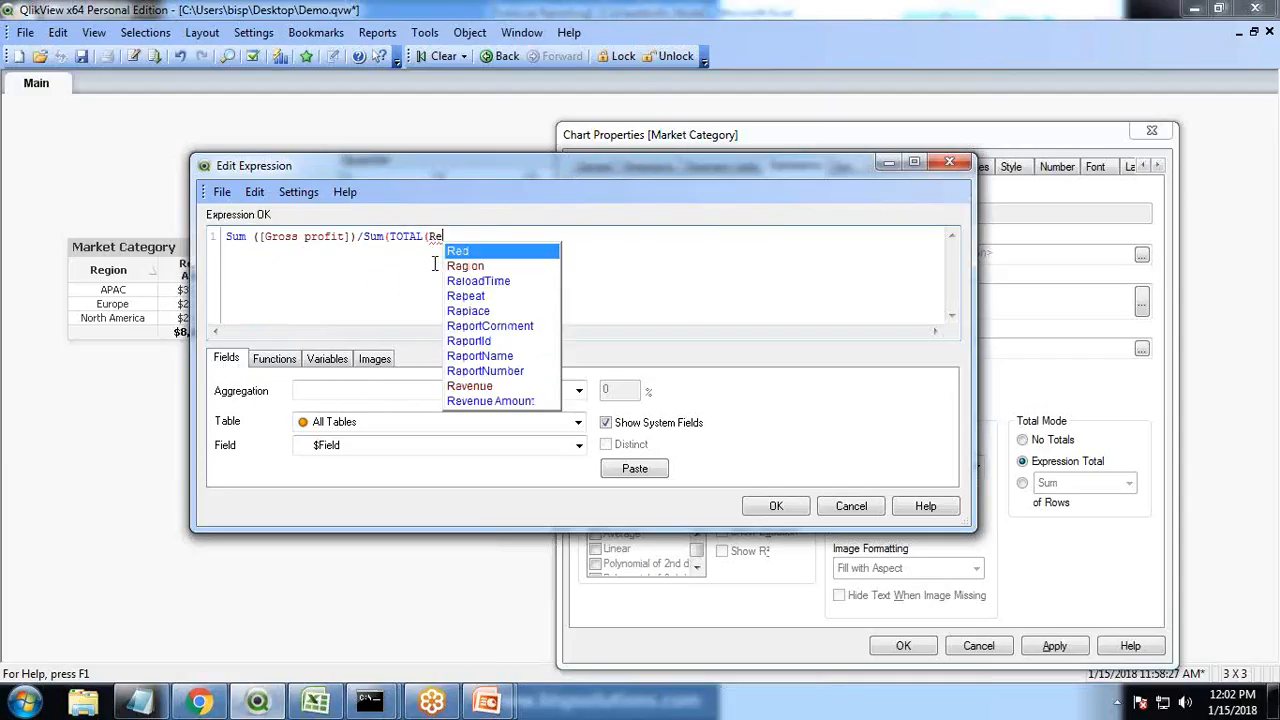
pyautogui.write('v')
pyautogui.press('Return')
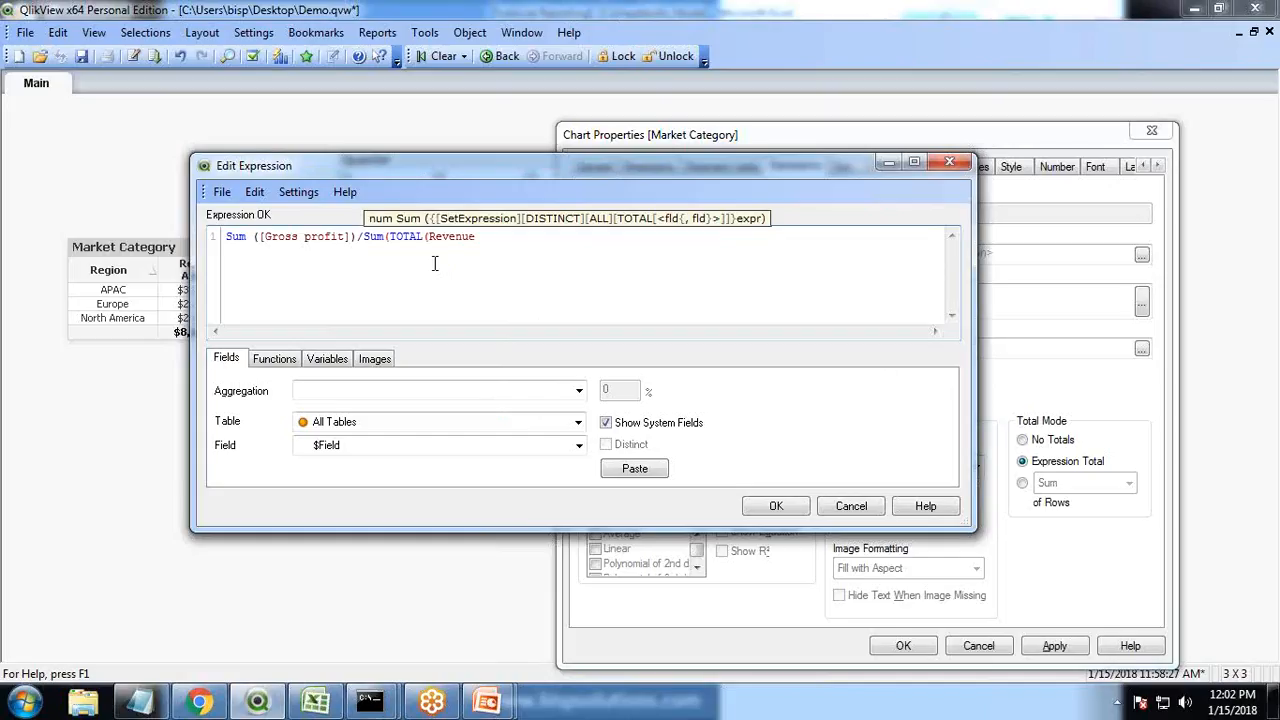
pyautogui.write('))')
pyautogui.click(776, 506)
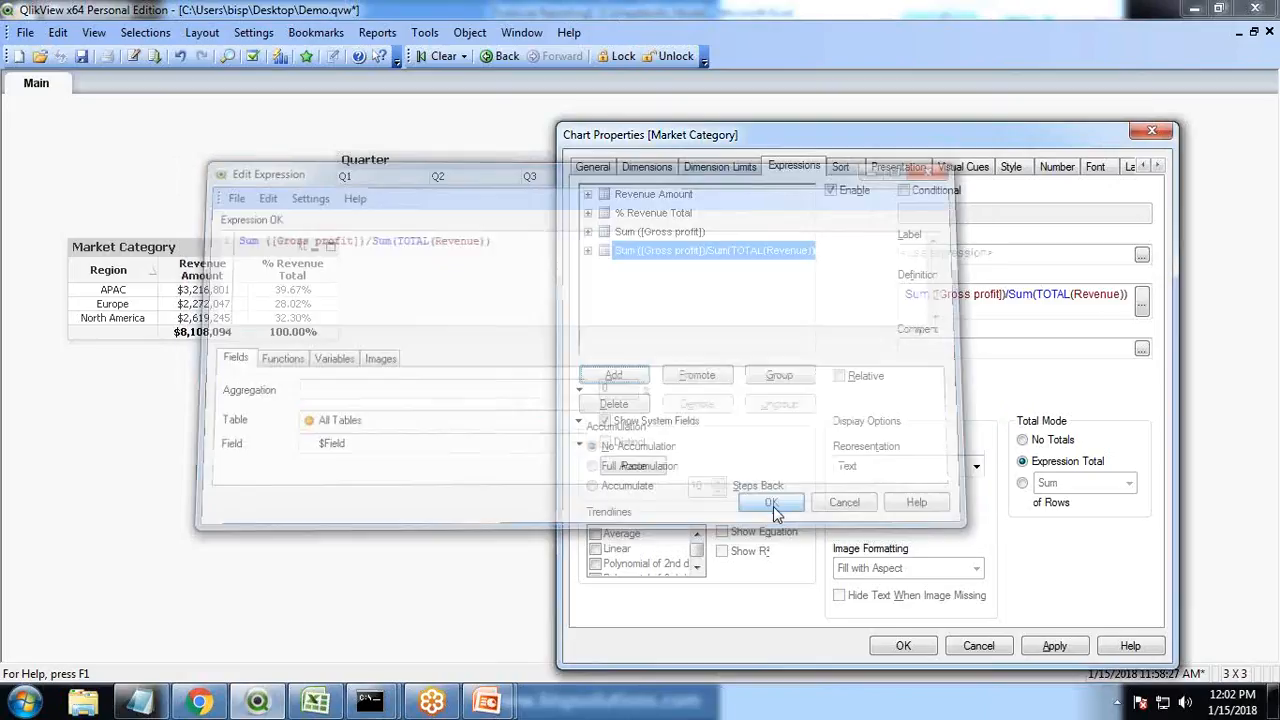
# Label the Sum ([Gross profit]) expression Market Gross Profit
pyautogui.click(672, 232)
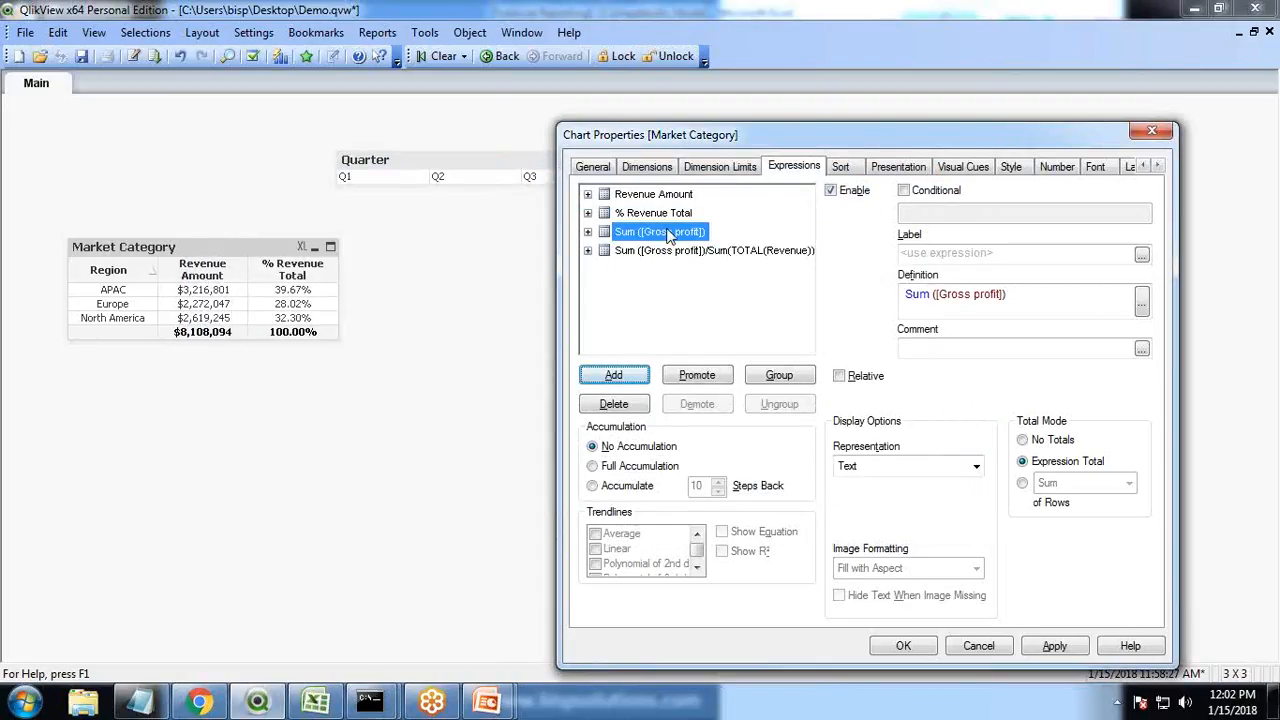
pyautogui.click(955, 253)
pyautogui.hotkey('alt', 'Tab')
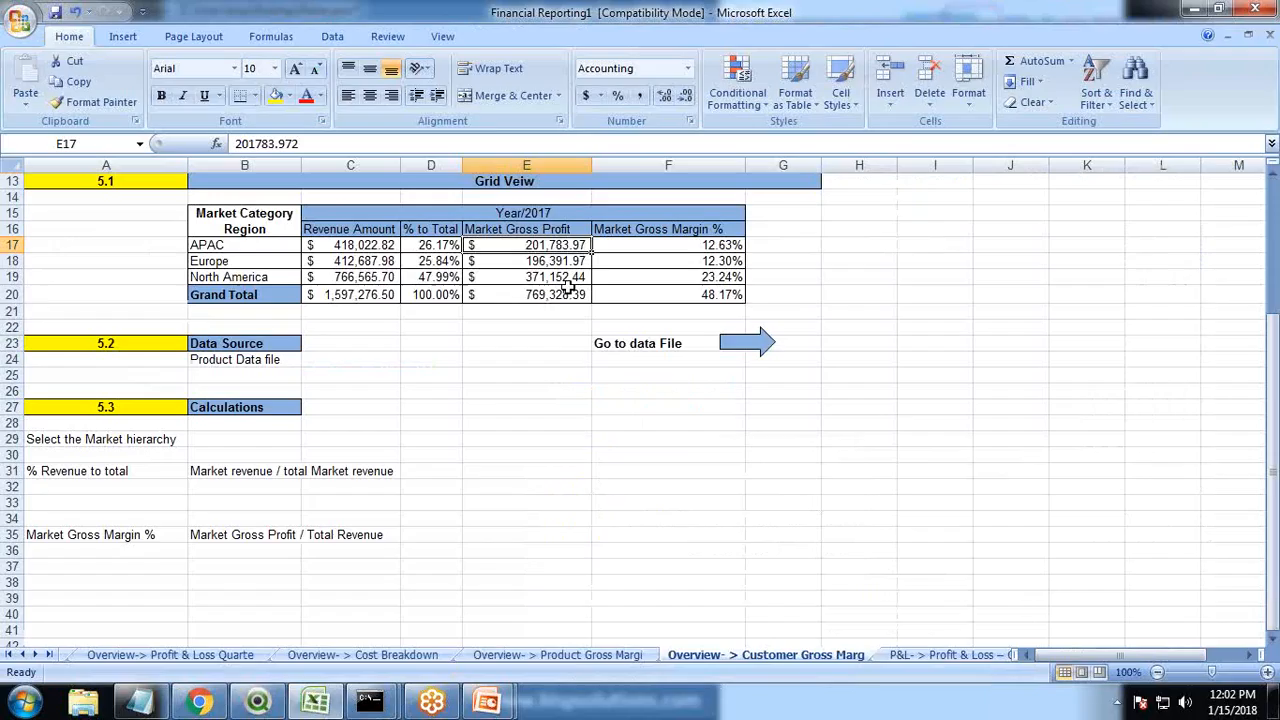
pyautogui.hotkey('alt', 'Tab')
pyautogui.write('MArke')
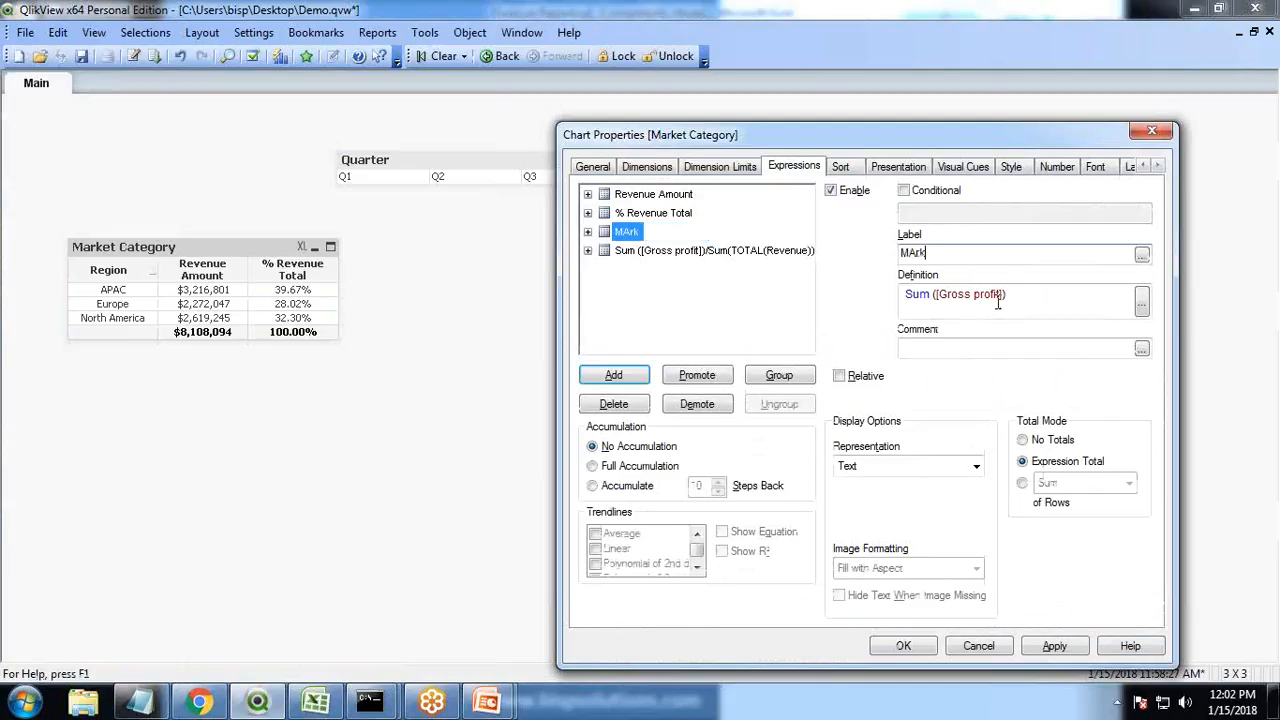
pyautogui.press('BackSpace')
pyautogui.press('BackSpace')
pyautogui.press('BackSpace')
pyautogui.press('BackSpace')
pyautogui.press('BackSpace')
pyautogui.write('arket Gross Profit')
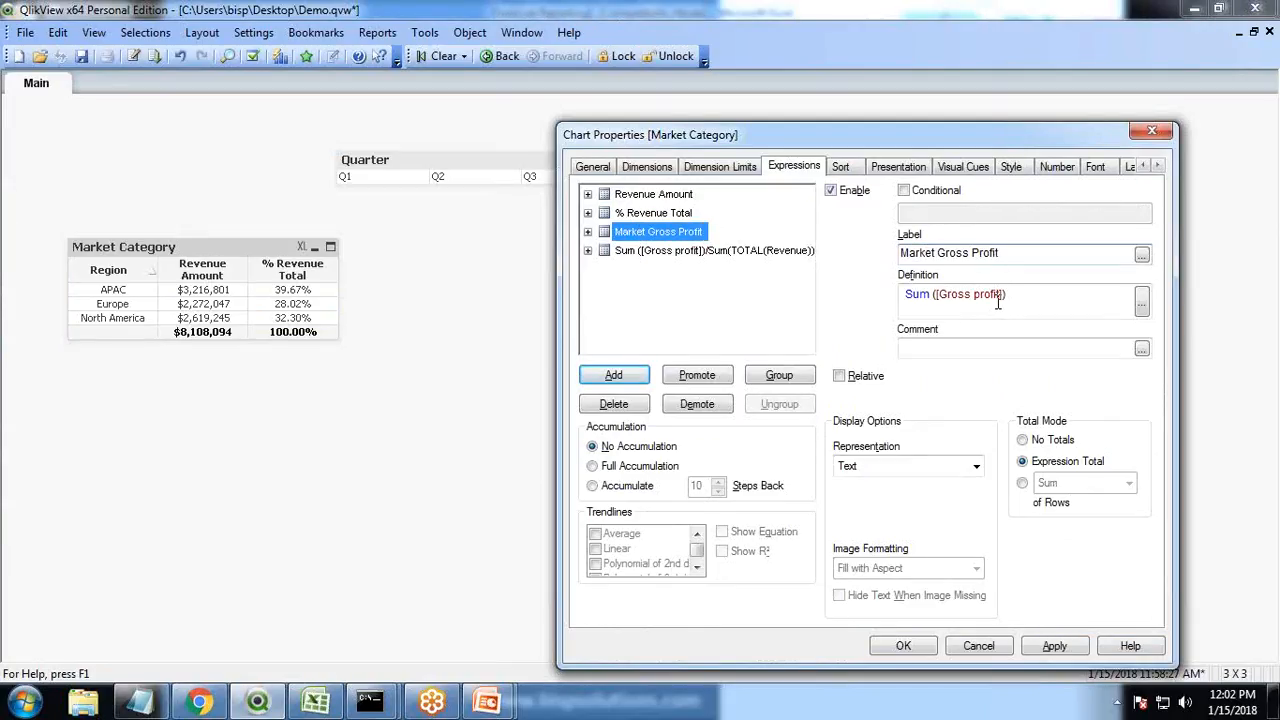
# Label the gross profit over total revenue expression Market Gross Margin % and apply the changes
pyautogui.click(686, 252)
pyautogui.click(933, 256)
pyautogui.hotkey('alt', 'Tab')
pyautogui.hotkey('alt', 'Tab')
pyautogui.write('Mark')
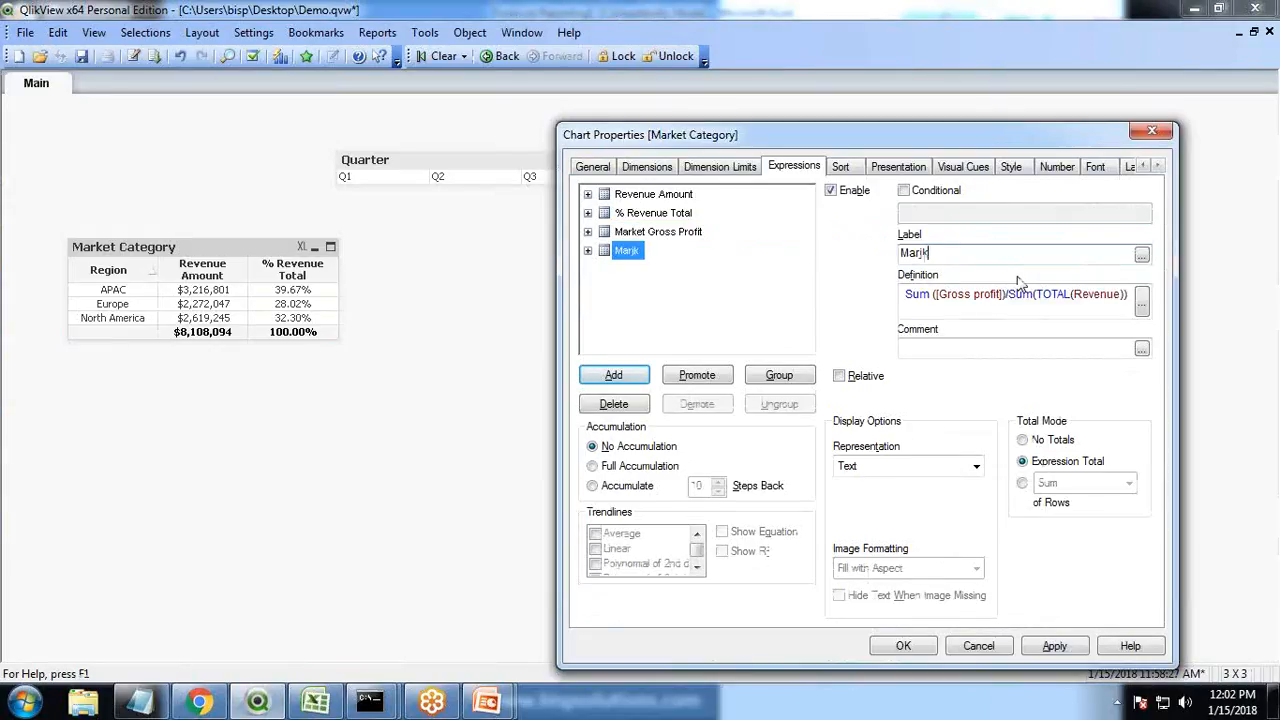
pyautogui.press('BackSpace')
pyautogui.write('ket Gross Margin %')
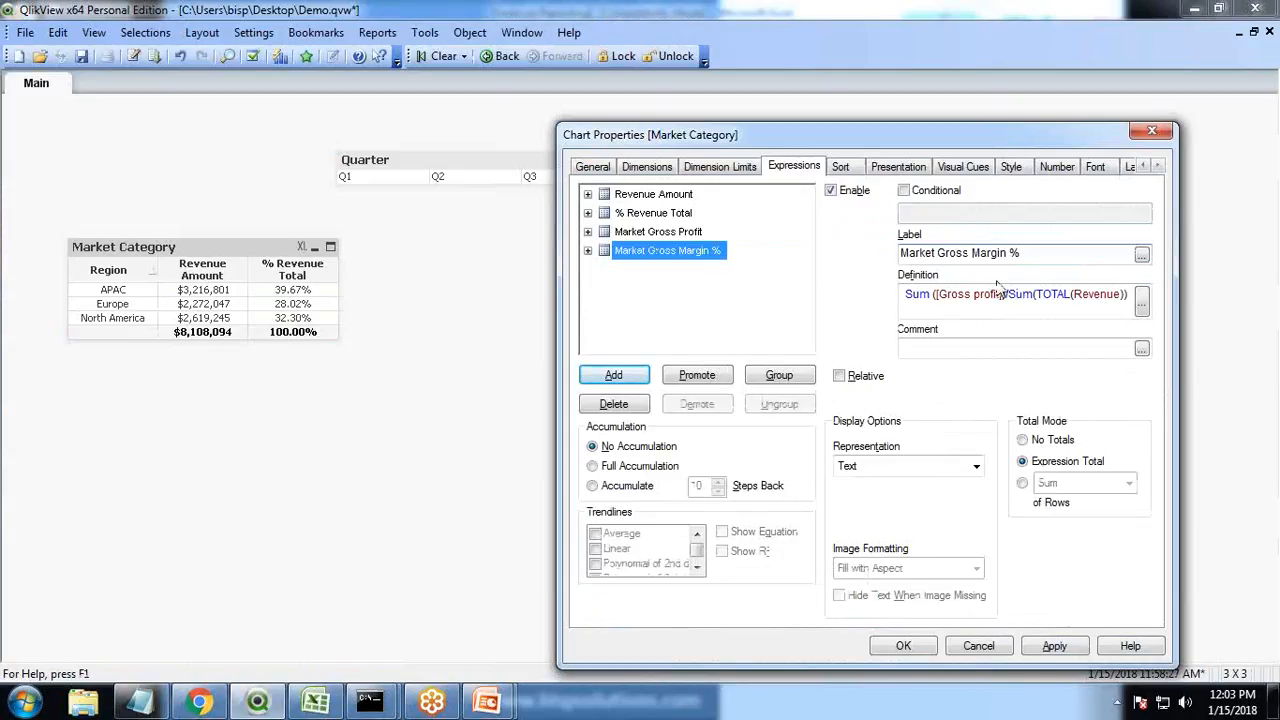
pyautogui.click(1048, 649)
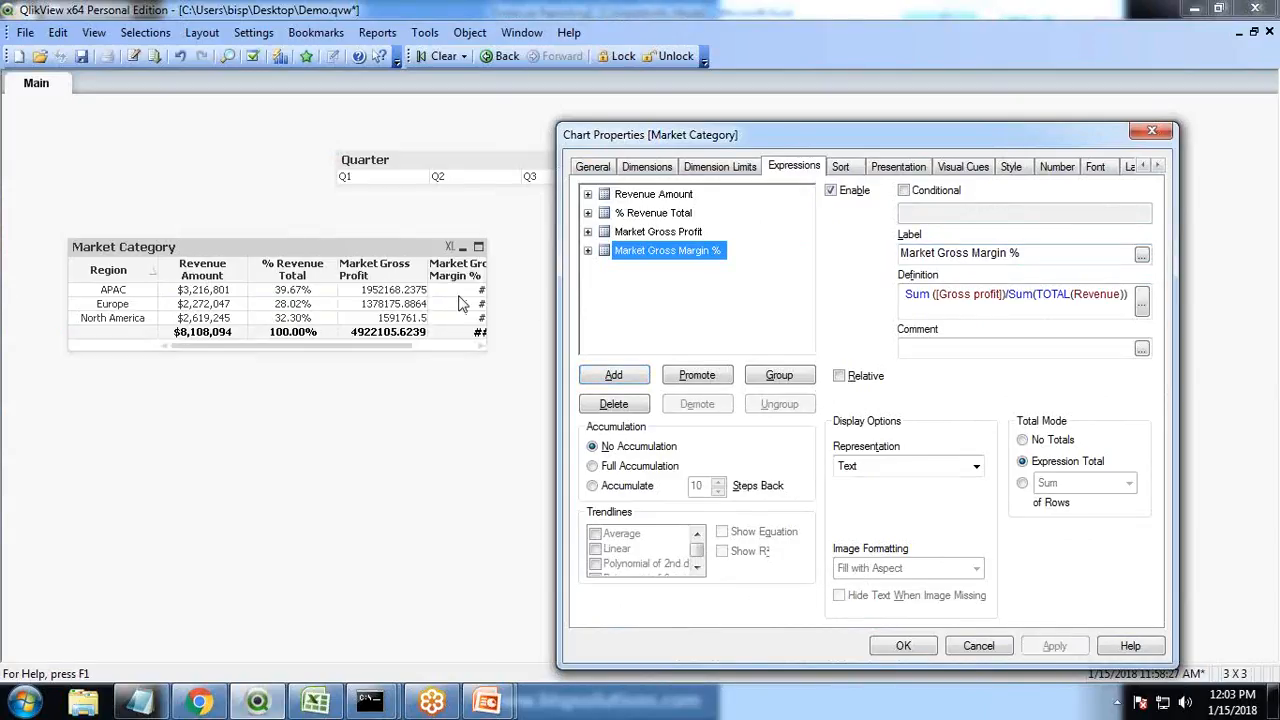
# Format Market Gross Profit as Money with the pattern $#,##0;($#,##0) and apply
pyautogui.moveTo(962, 133); pyautogui.dragTo(940, 125)
pyautogui.click(1037, 160)
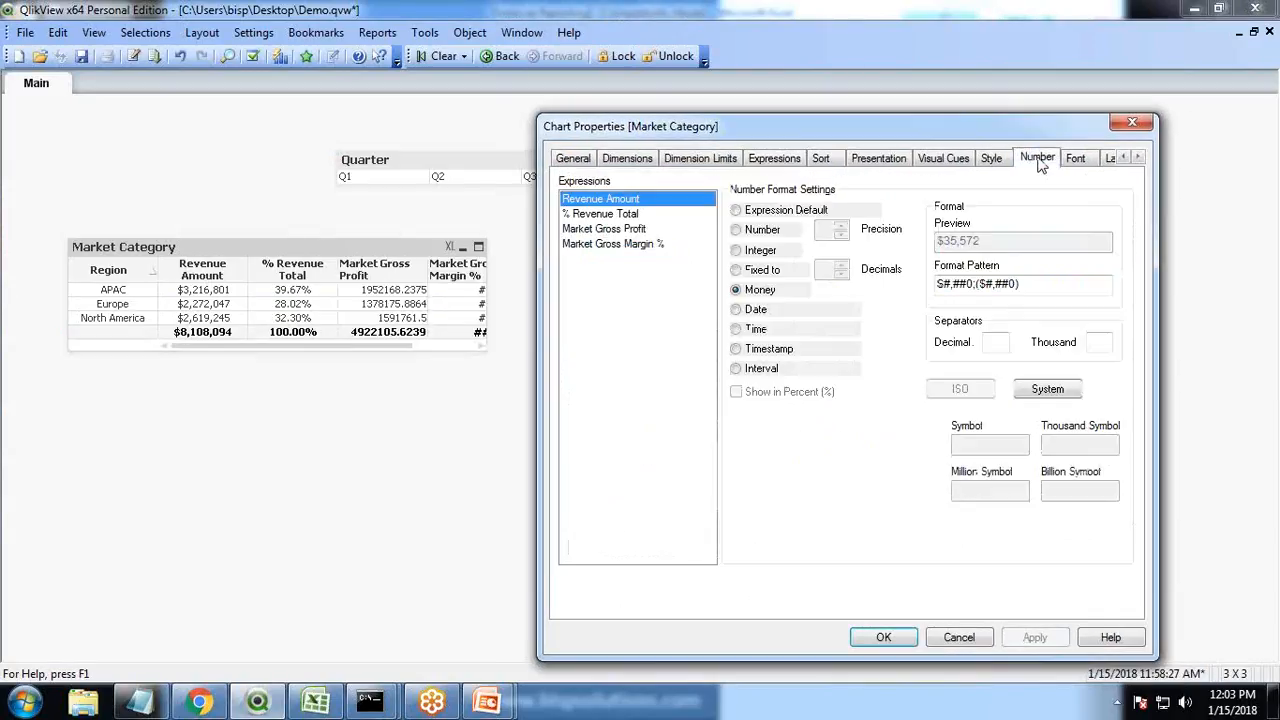
pyautogui.click(645, 230)
pyautogui.click(736, 290)
pyautogui.click(976, 283)
pyautogui.press('Delete')
pyautogui.press('Delete')
pyautogui.press('Delete')
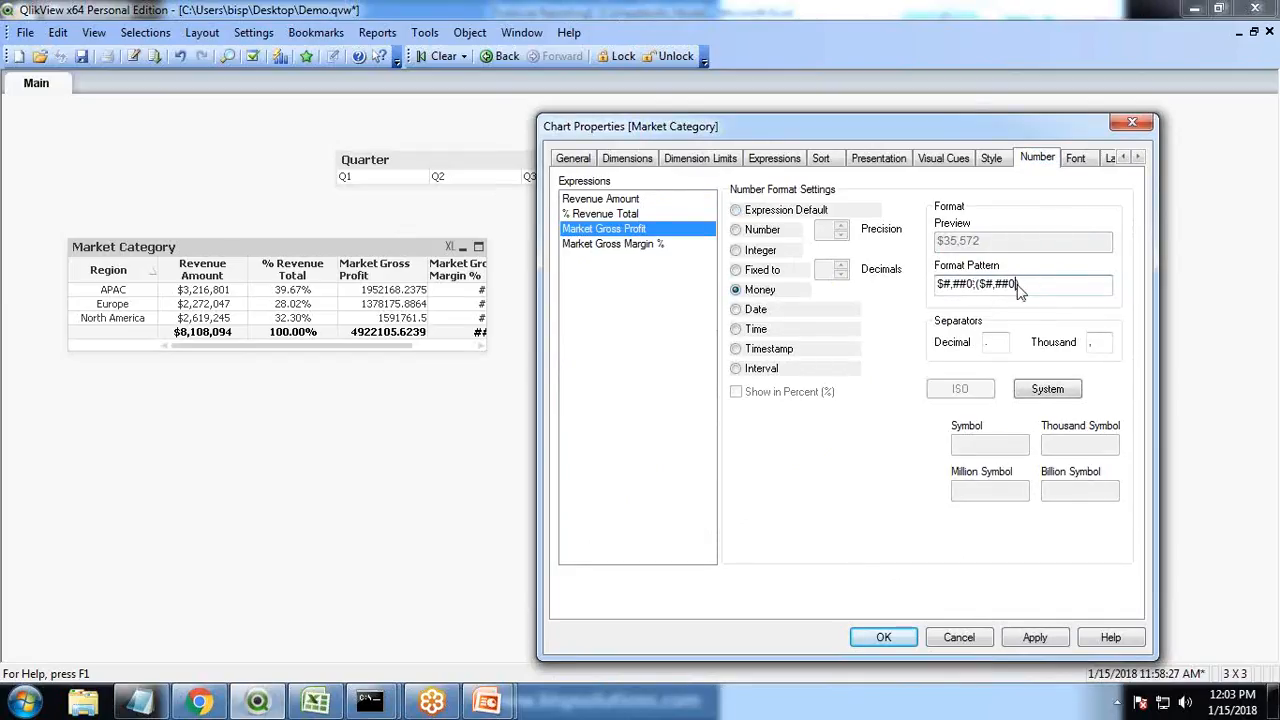
pyautogui.click(1035, 637)
# Format Market Gross Margin % fixed to 2 decimals shown in percent, close properties, and widen the chart
pyautogui.click(613, 244)
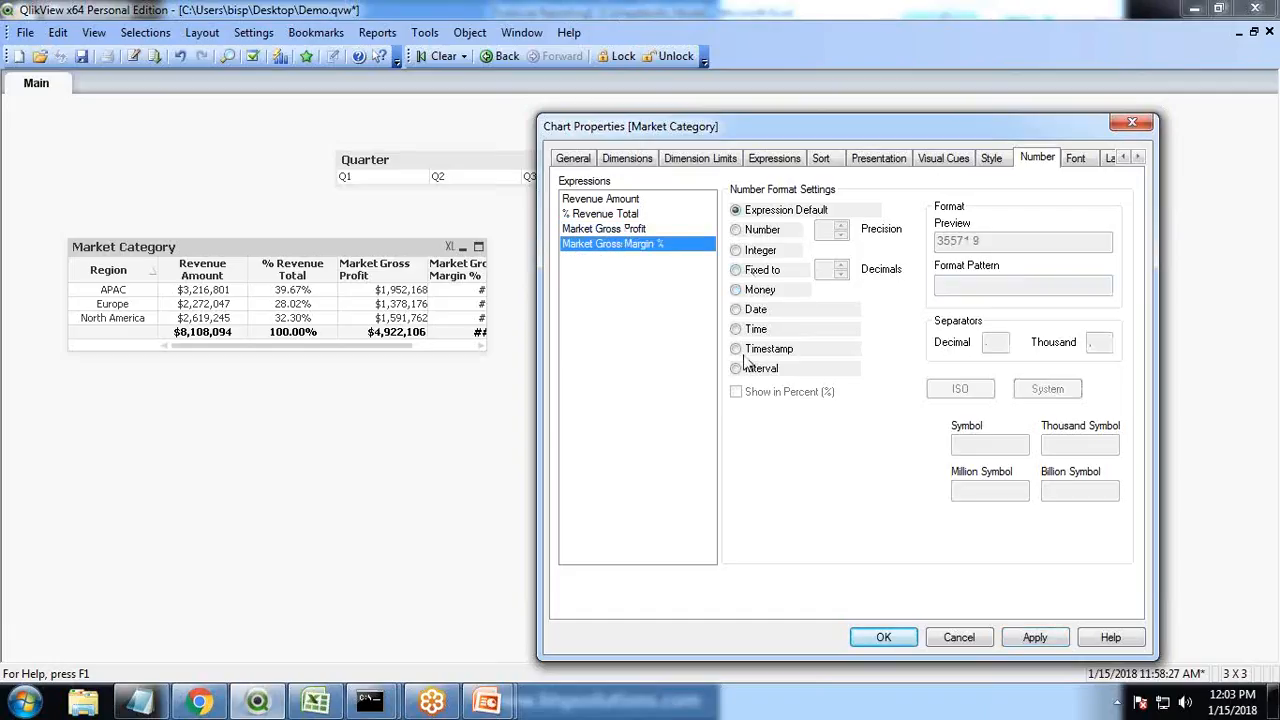
pyautogui.click(737, 270)
pyautogui.click(841, 266)
pyautogui.click(841, 266)
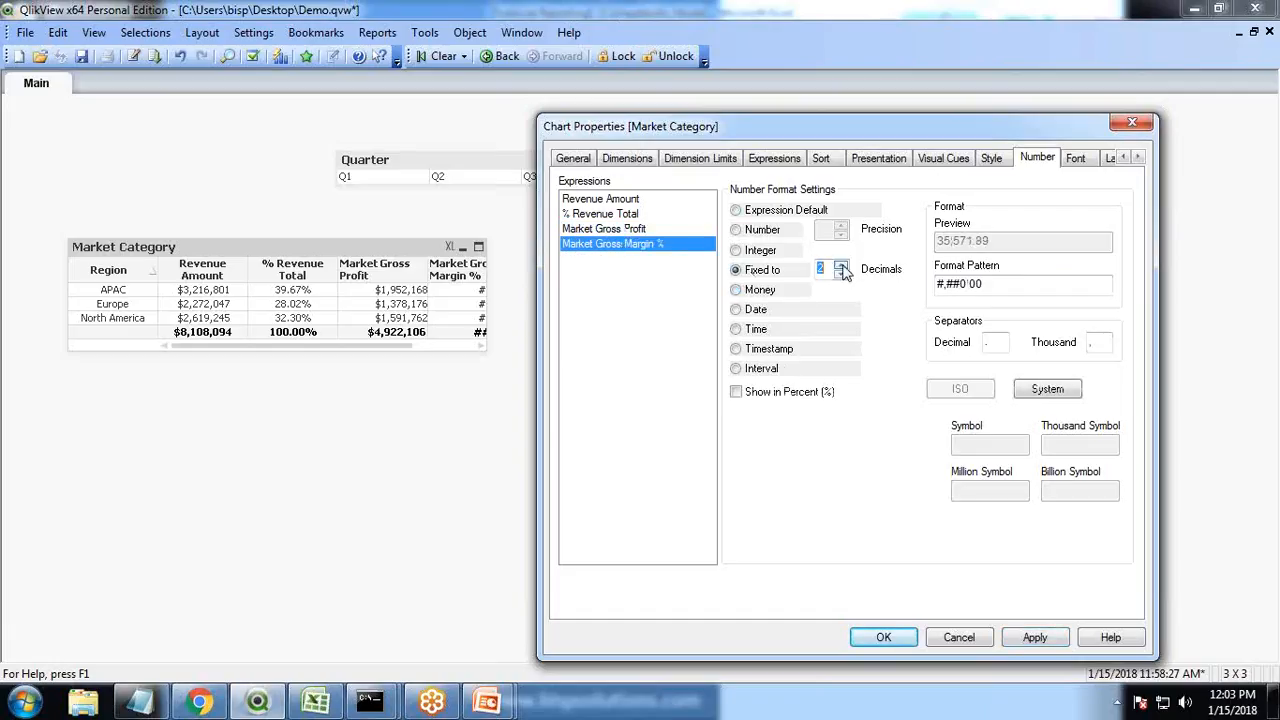
pyautogui.click(736, 392)
pyautogui.click(1033, 634)
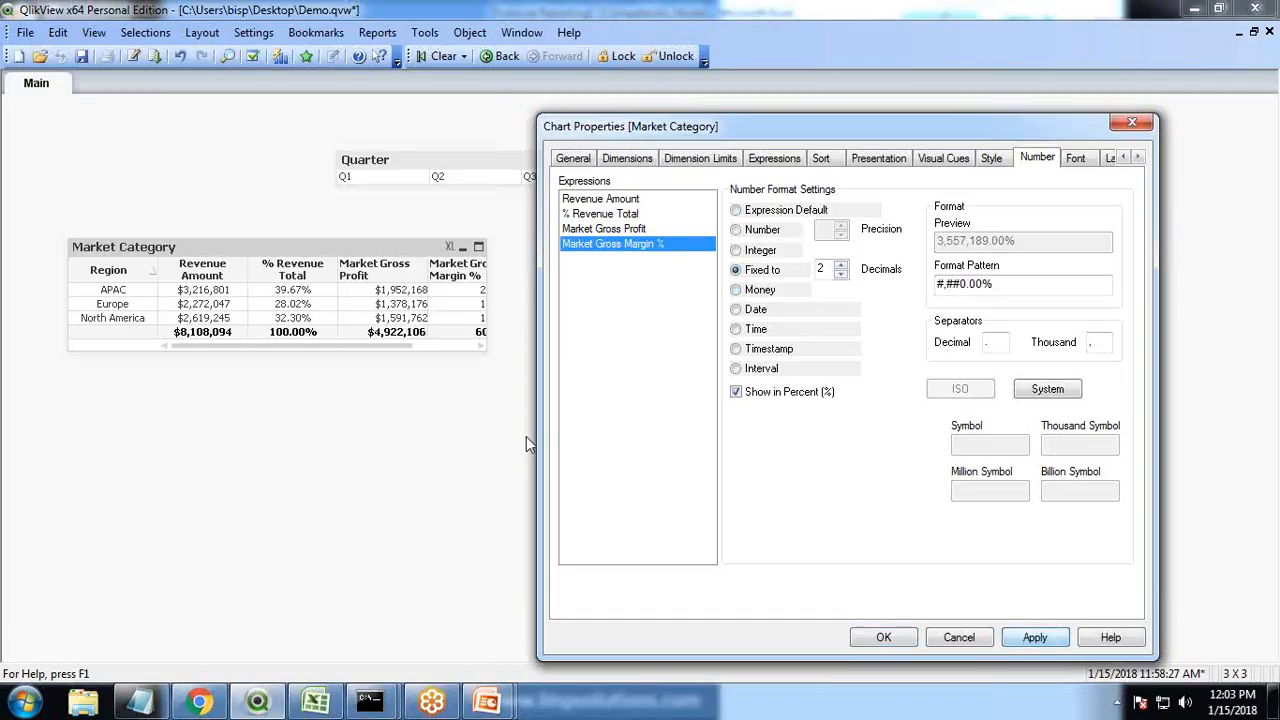
pyautogui.click(880, 640)
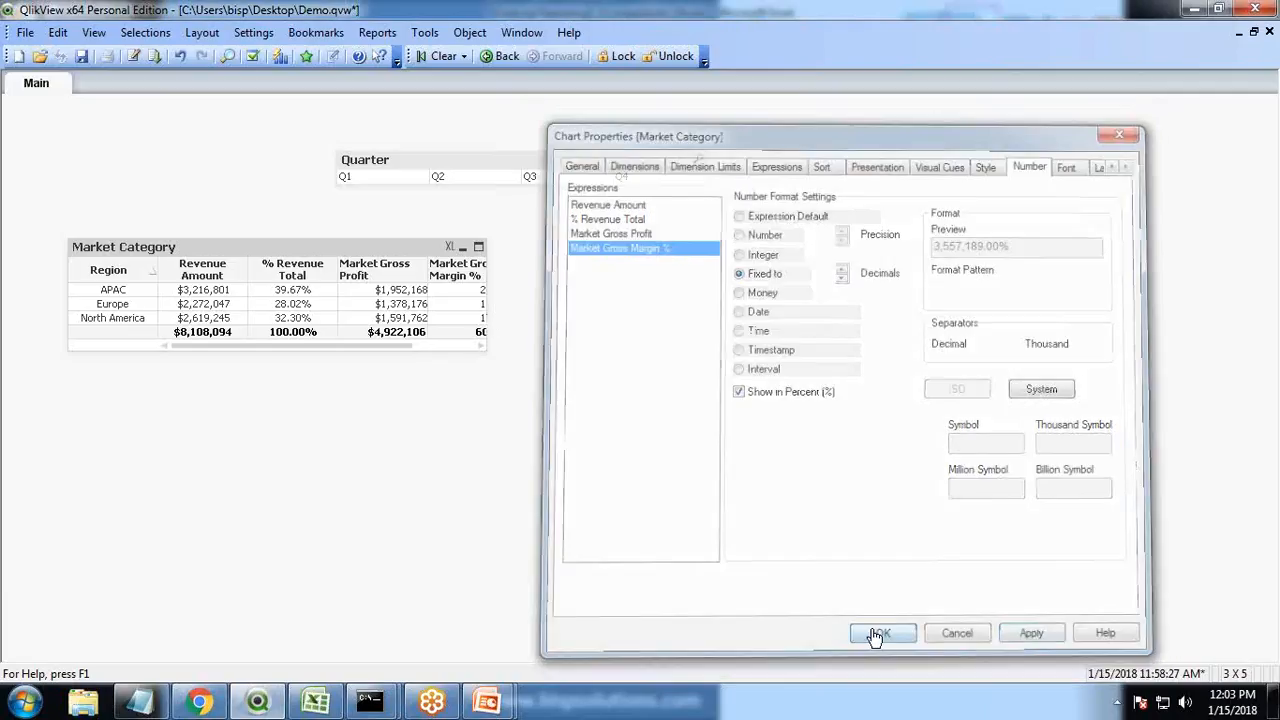
pyautogui.moveTo(488, 275); pyautogui.dragTo(519, 273)
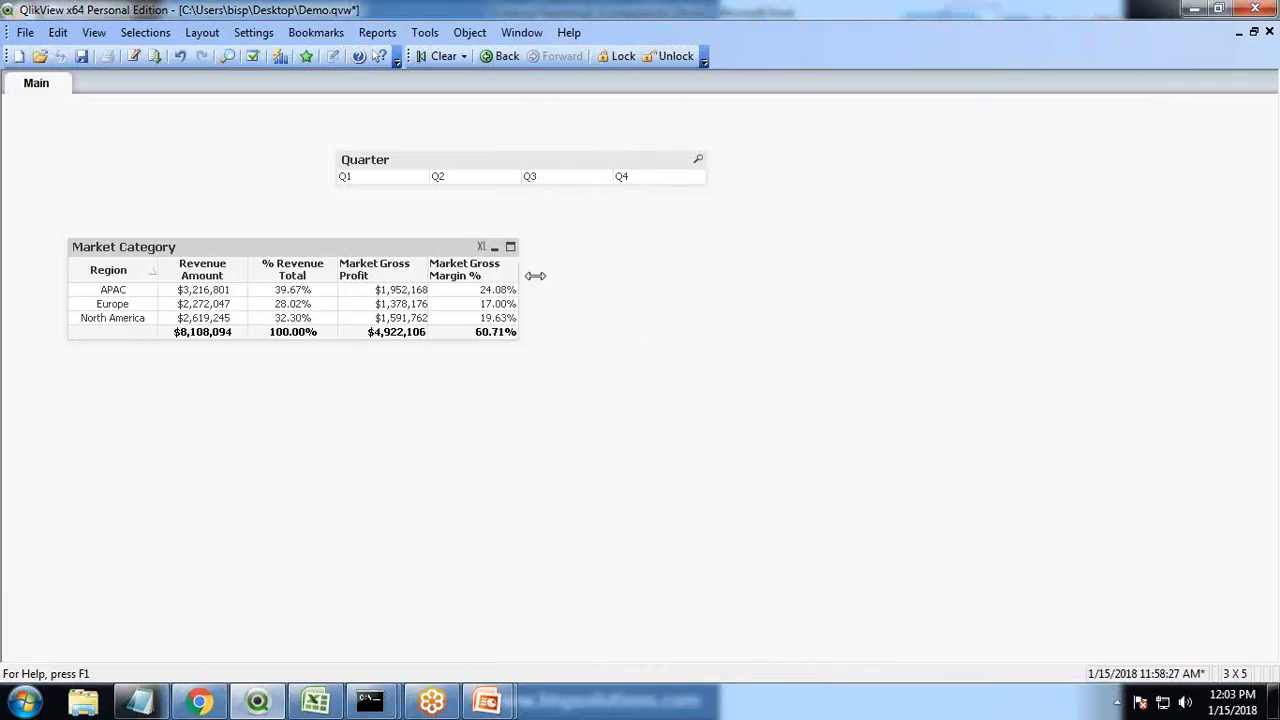
# Open the chart's properties and center-align the label and numeric data of the Market Gross Profit column
pyautogui.rightClick(382, 274)
pyautogui.click(395, 258)
pyautogui.moveTo(571, 84); pyautogui.dragTo(815, 135)
pyautogui.click(915, 174)
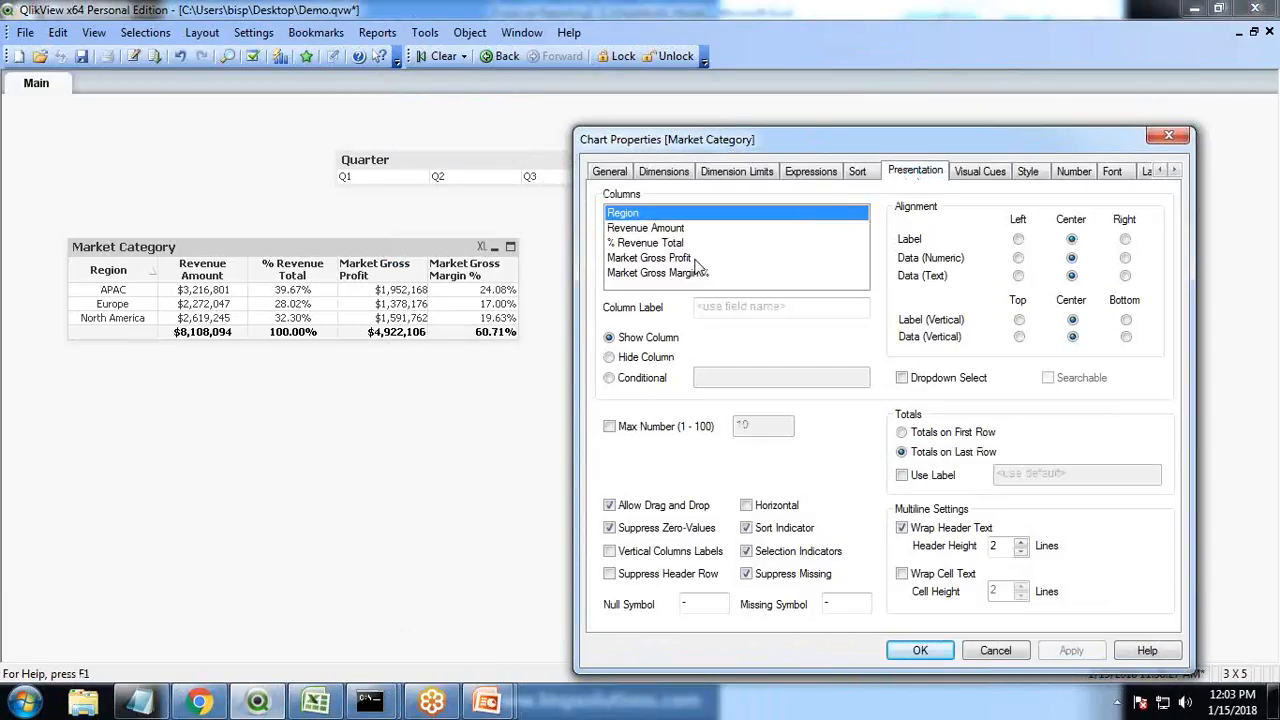
pyautogui.click(650, 258)
pyautogui.click(1072, 240)
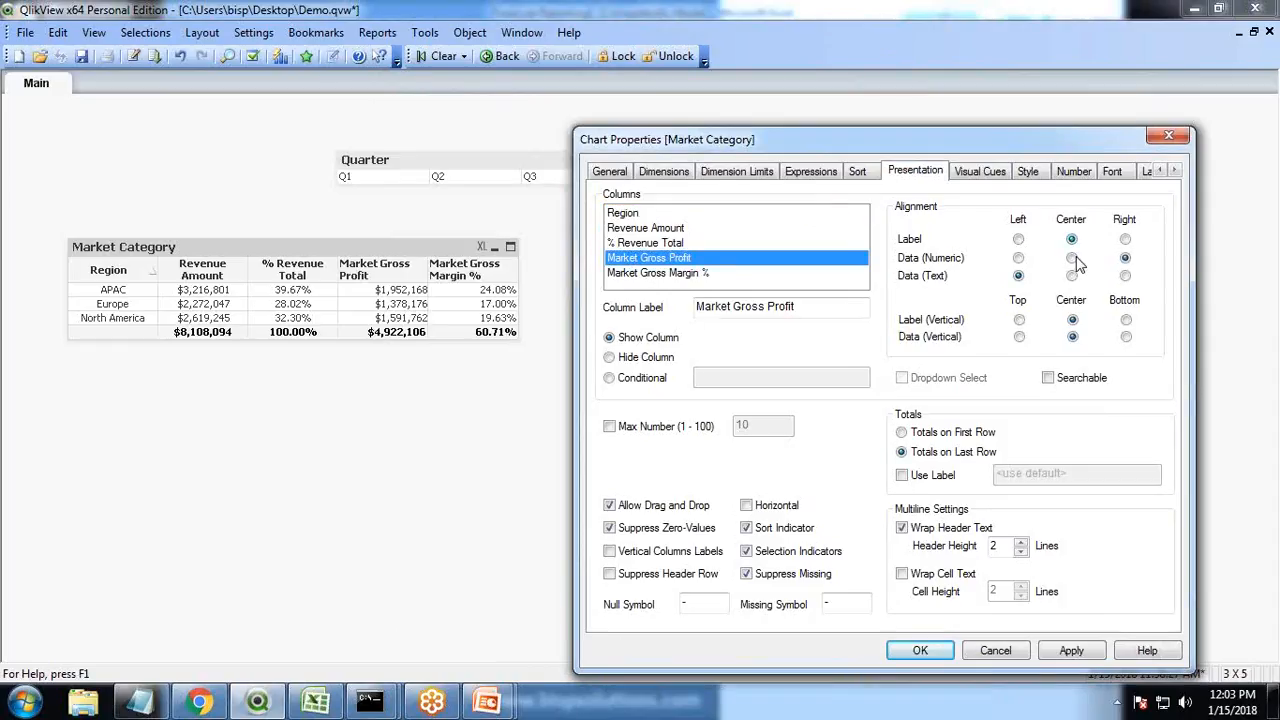
pyautogui.click(1072, 258)
# Center-align the Market Gross Margin % column's label and numeric data, apply, and close the properties
pyautogui.click(652, 276)
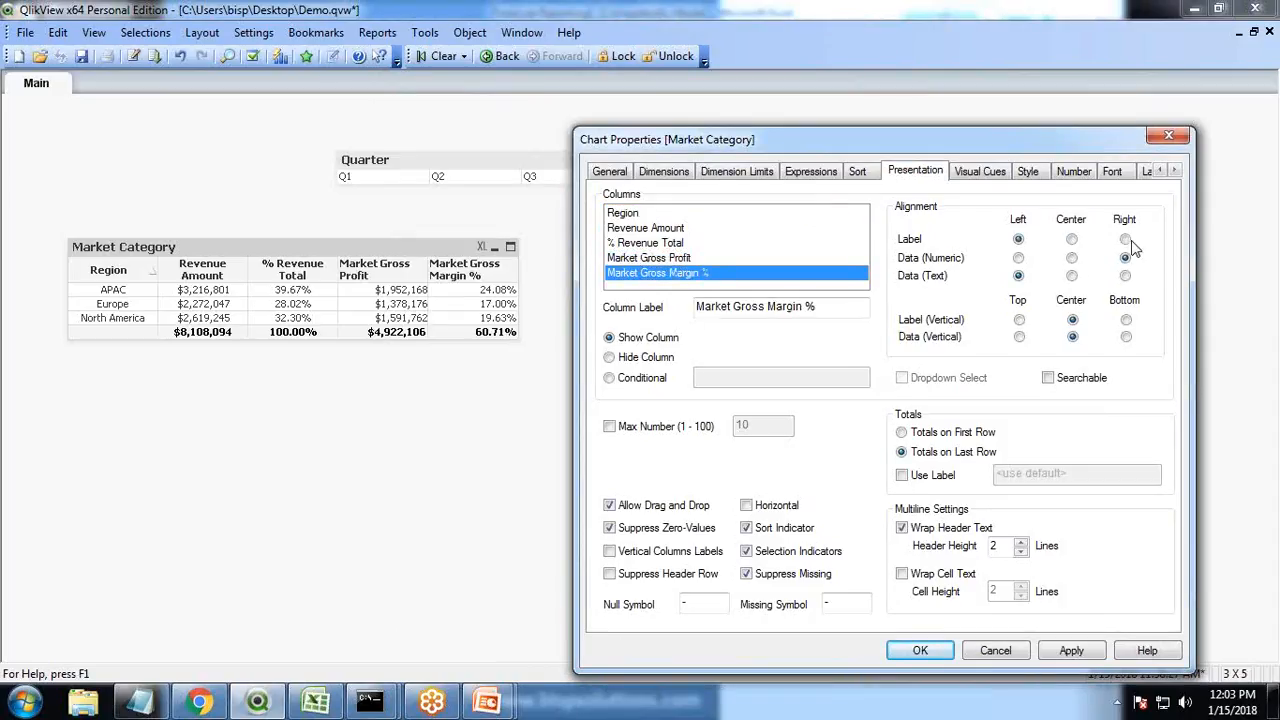
pyautogui.click(1072, 240)
pyautogui.click(1072, 258)
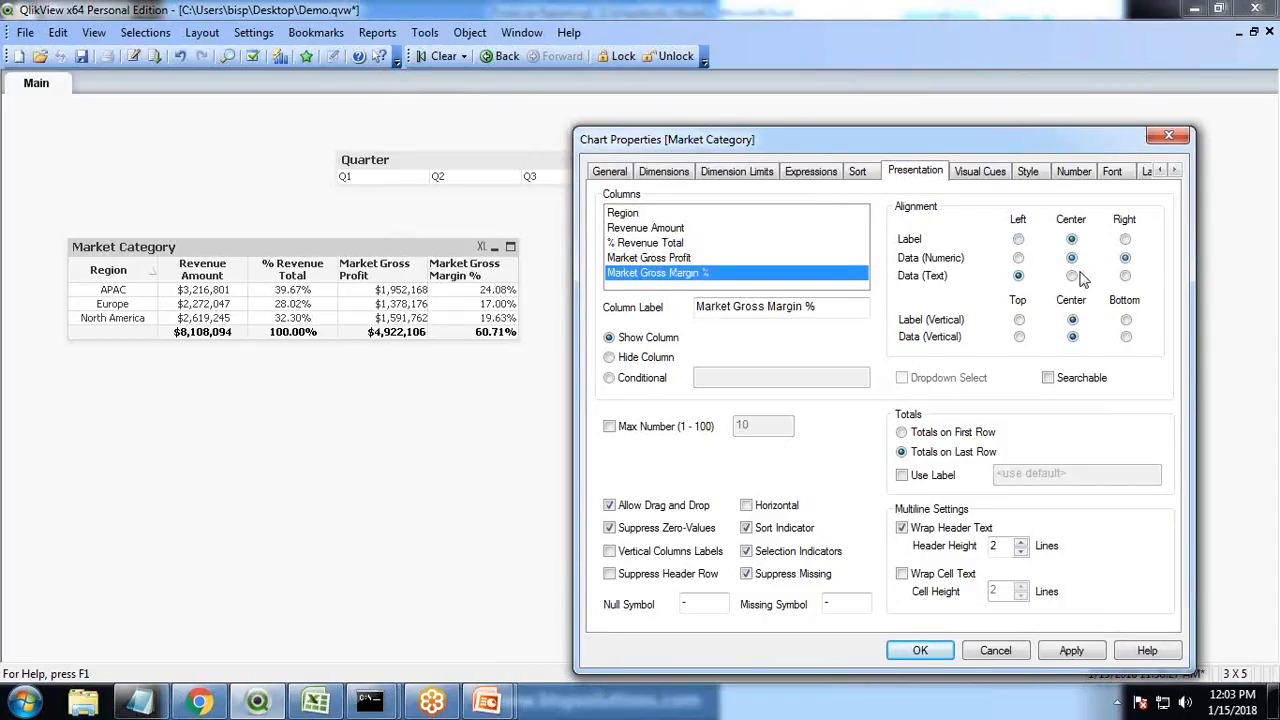
pyautogui.click(1071, 651)
pyautogui.click(1259, 117)
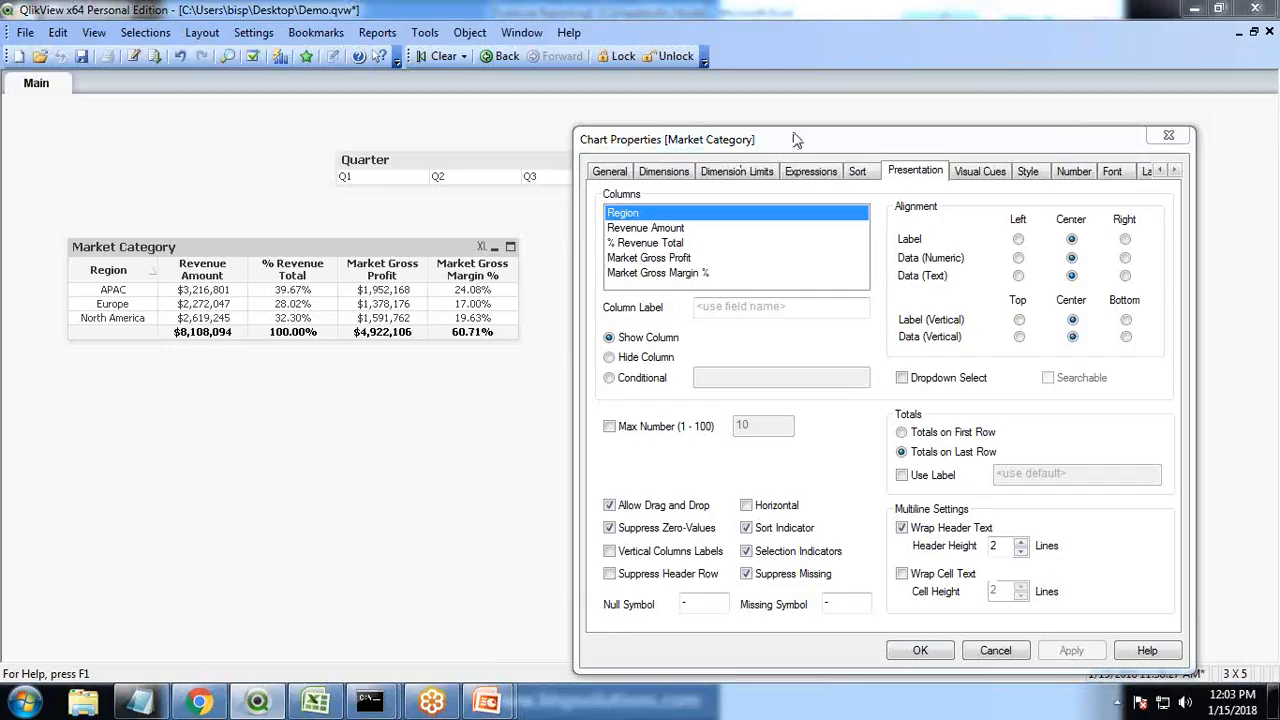
pyautogui.click(921, 651)
# Move the Market Category chart right and set its window title to Market Category Year /2017
pyautogui.moveTo(266, 249); pyautogui.dragTo(453, 241)
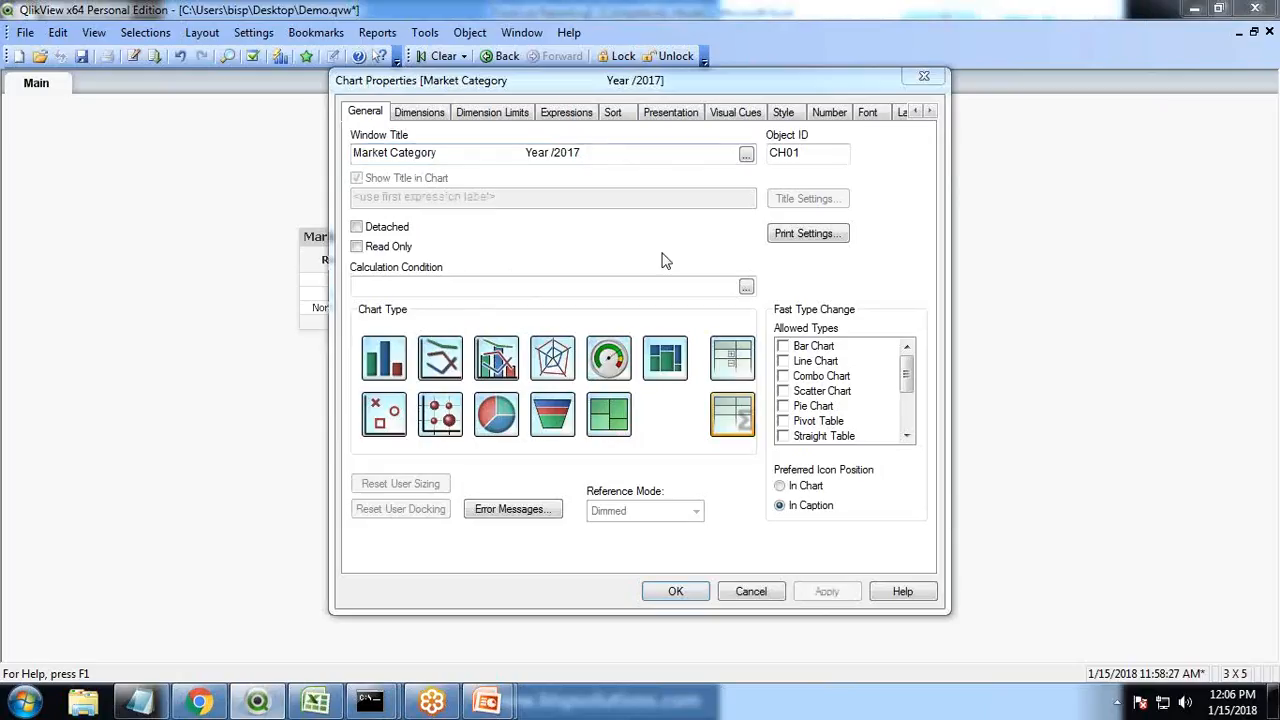
pyautogui.moveTo(580, 88); pyautogui.dragTo(554, 132)
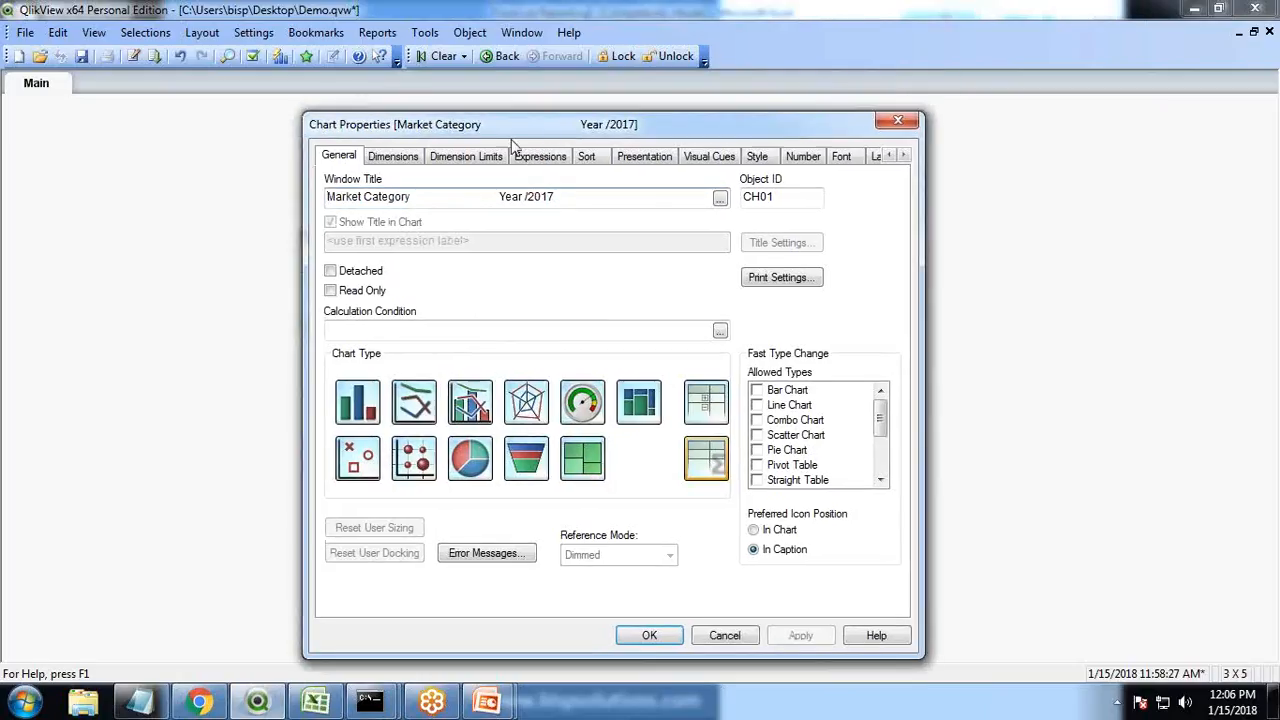
pyautogui.moveTo(424, 197); pyautogui.dragTo(338, 197)
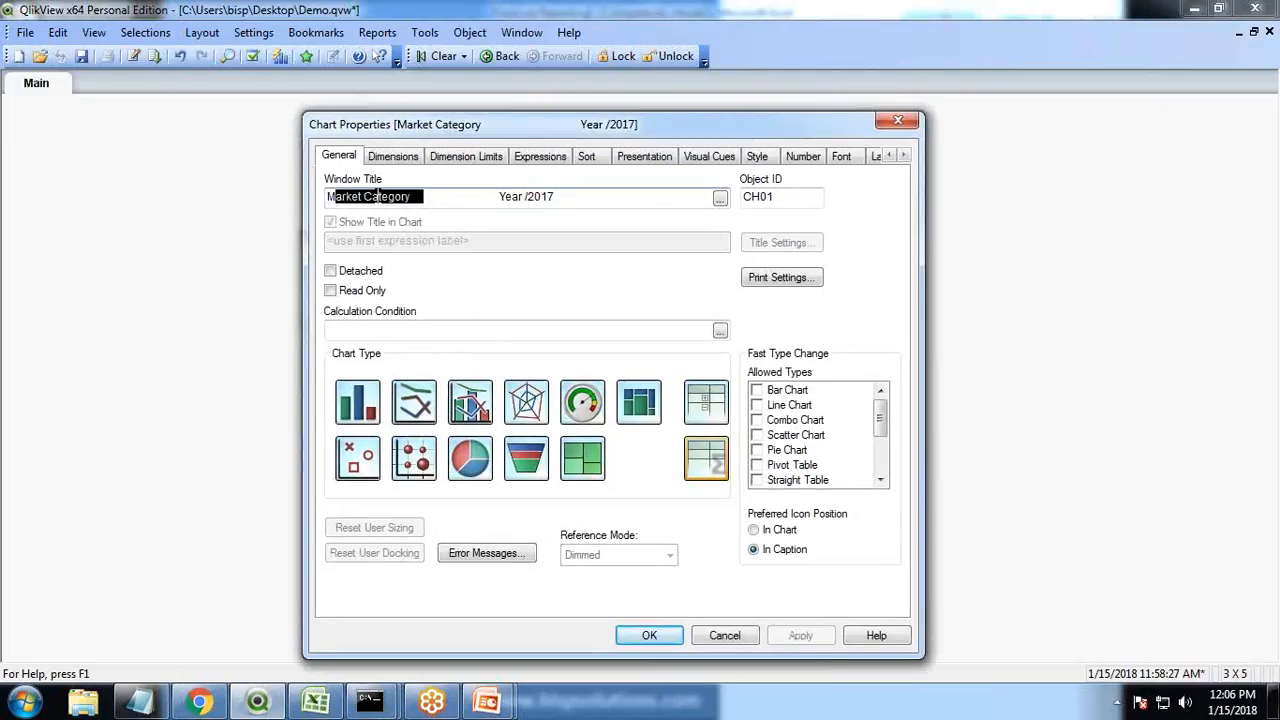
pyautogui.moveTo(499, 199); pyautogui.dragTo(565, 208)
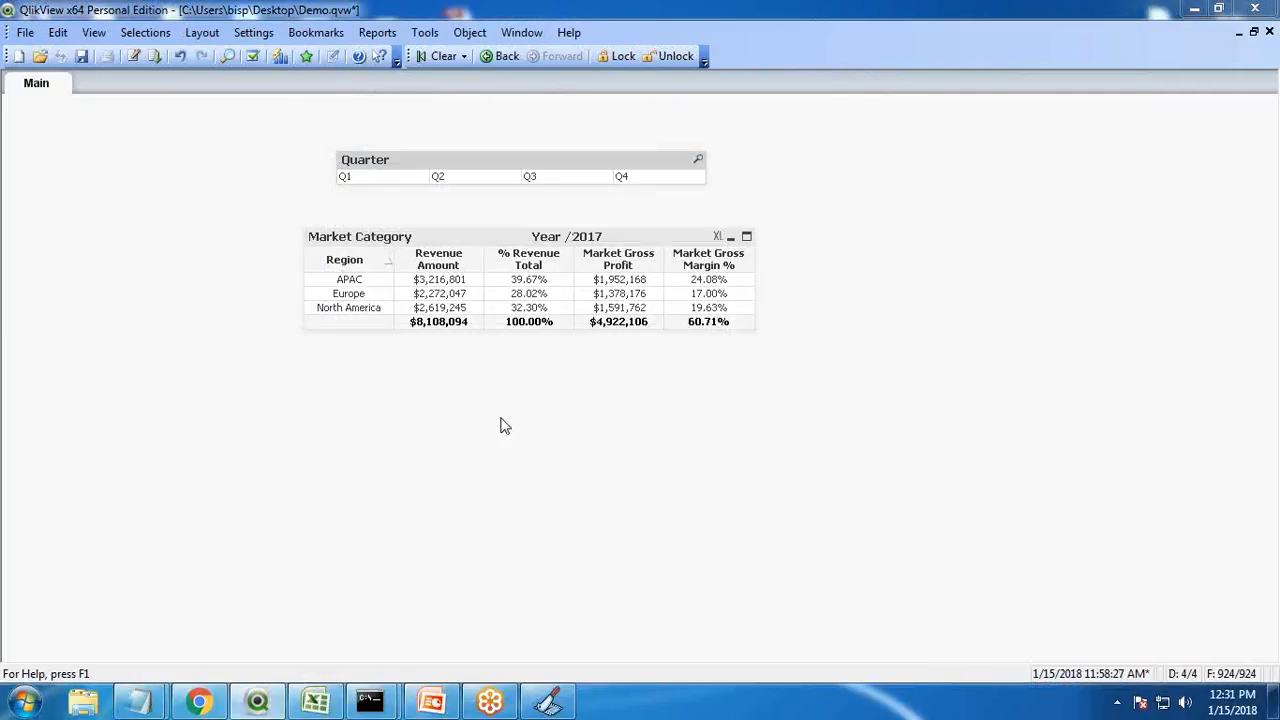
# Switch to the Excel requirement sheet to compare the grid view, then return to QlikView
pyautogui.hotkey('alt', 'Tab')
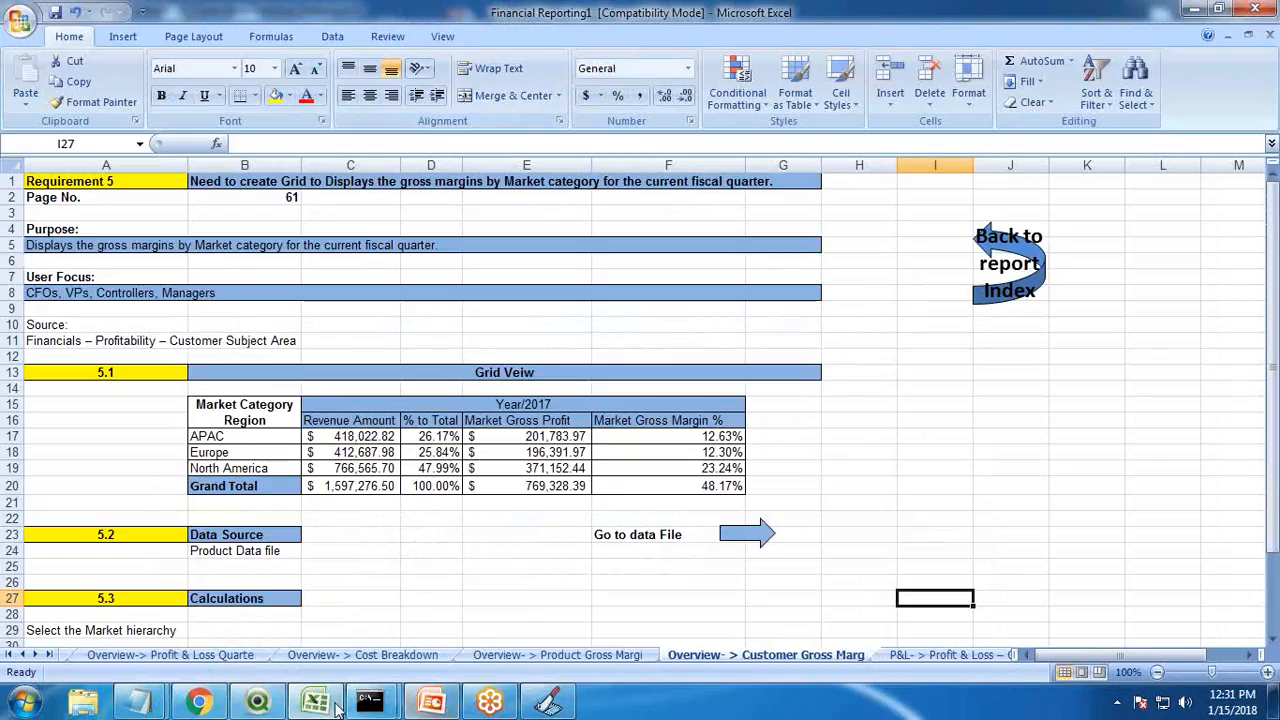
pyautogui.click(260, 702)
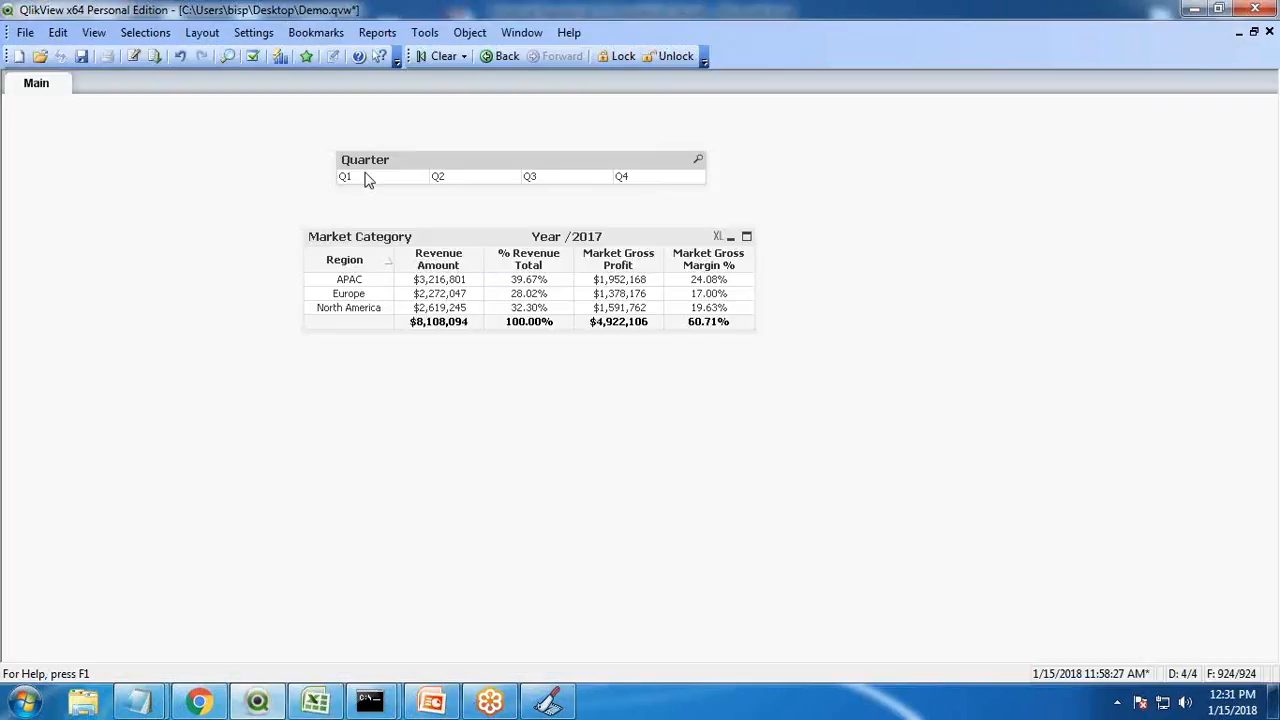
# Shift the Quarter list box slightly right and select each quarter in turn, finishing on Q1
pyautogui.moveTo(473, 167); pyautogui.dragTo(490, 164)
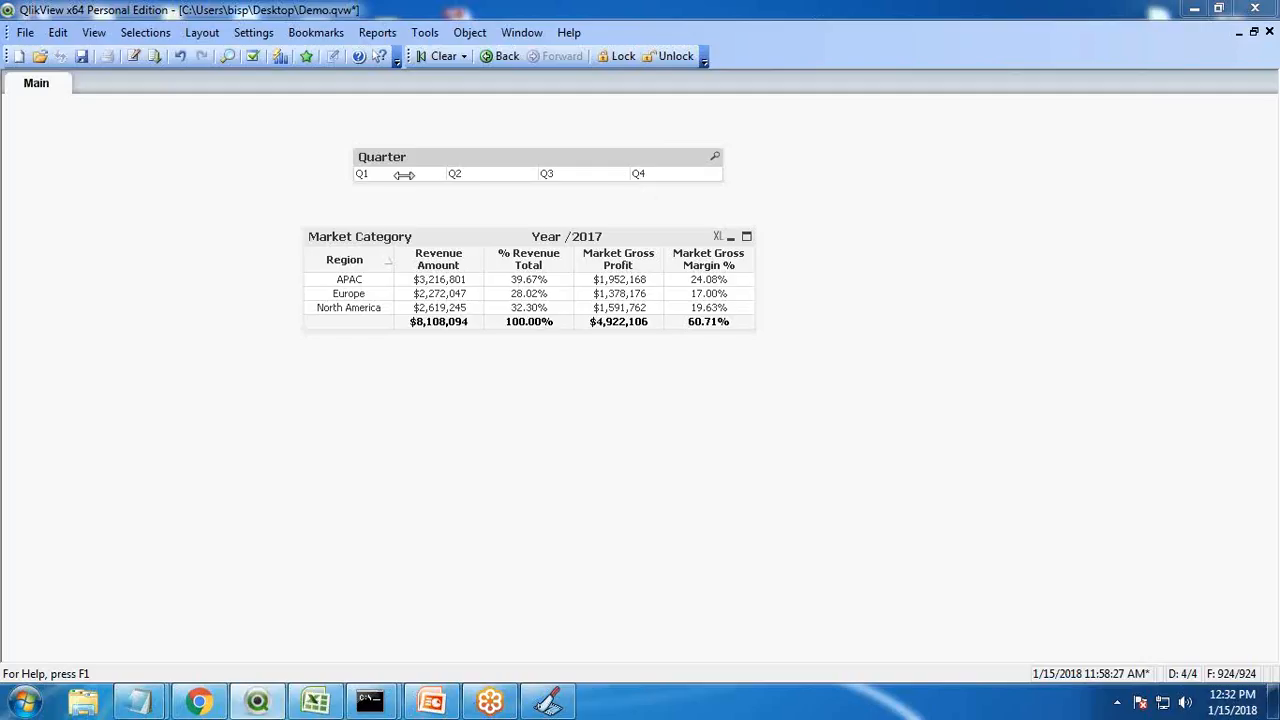
pyautogui.click(357, 180)
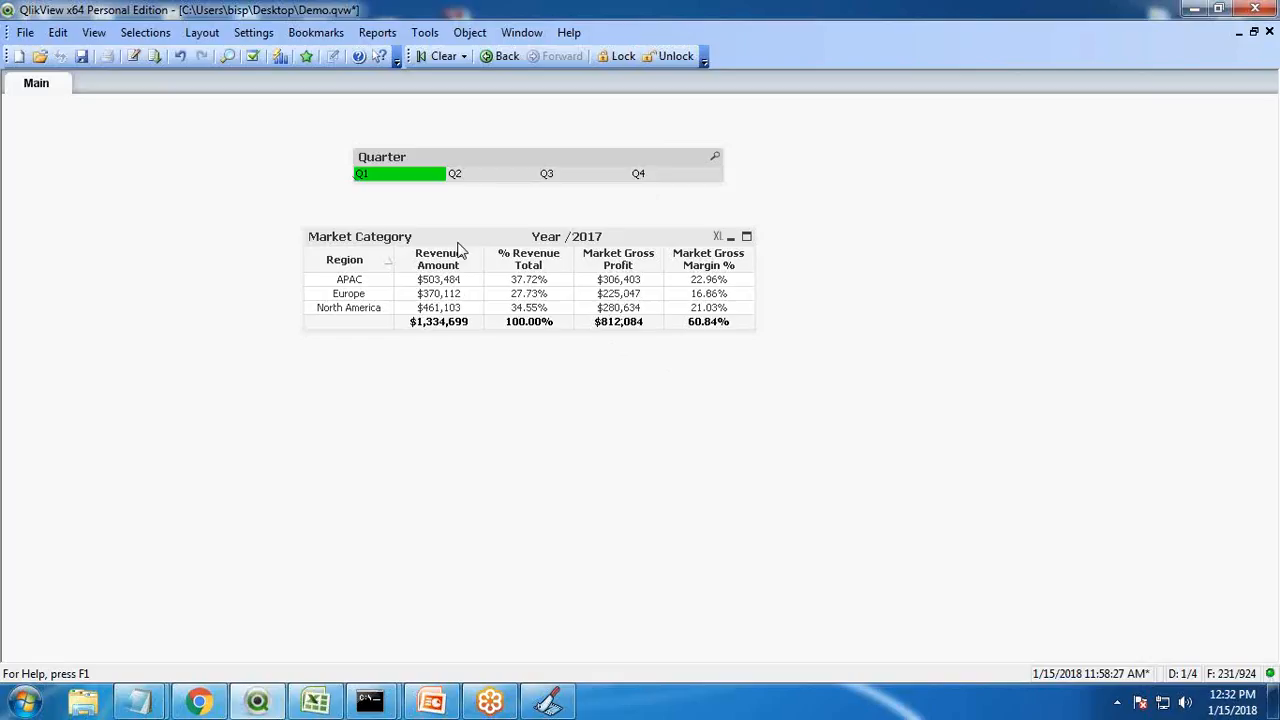
pyautogui.click(477, 177)
pyautogui.click(578, 182)
pyautogui.click(645, 178)
pyautogui.click(383, 182)
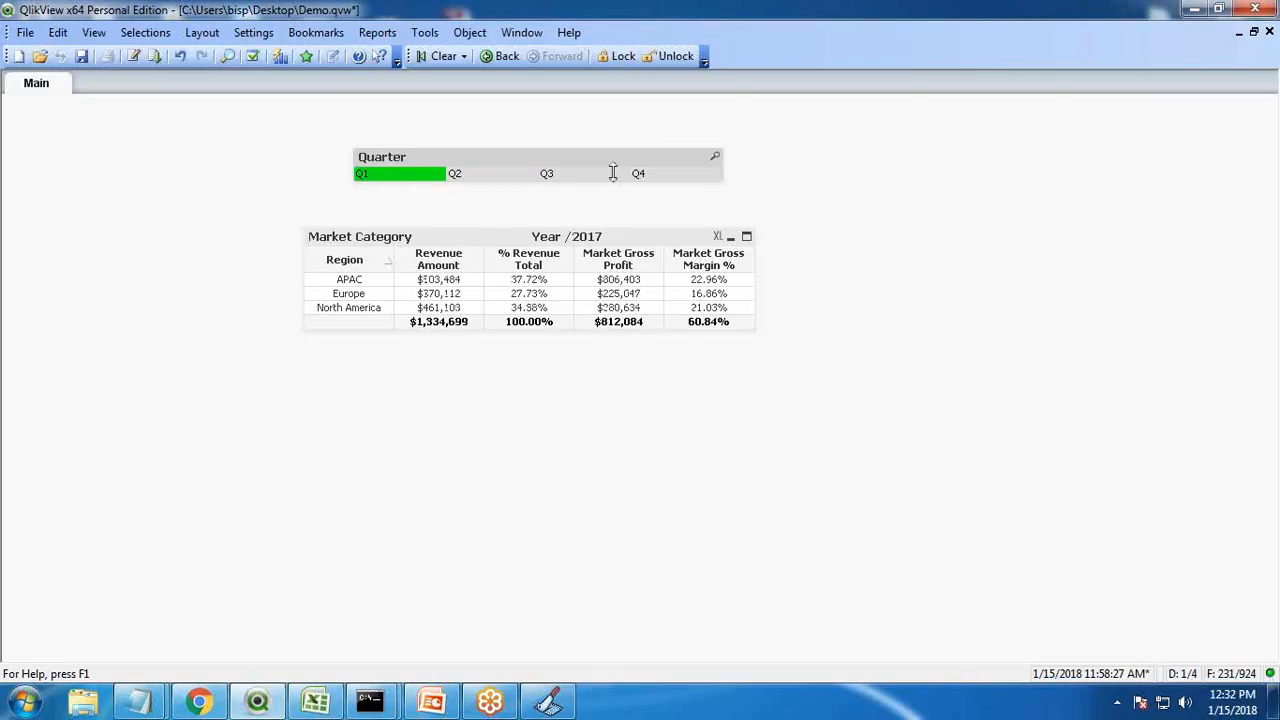